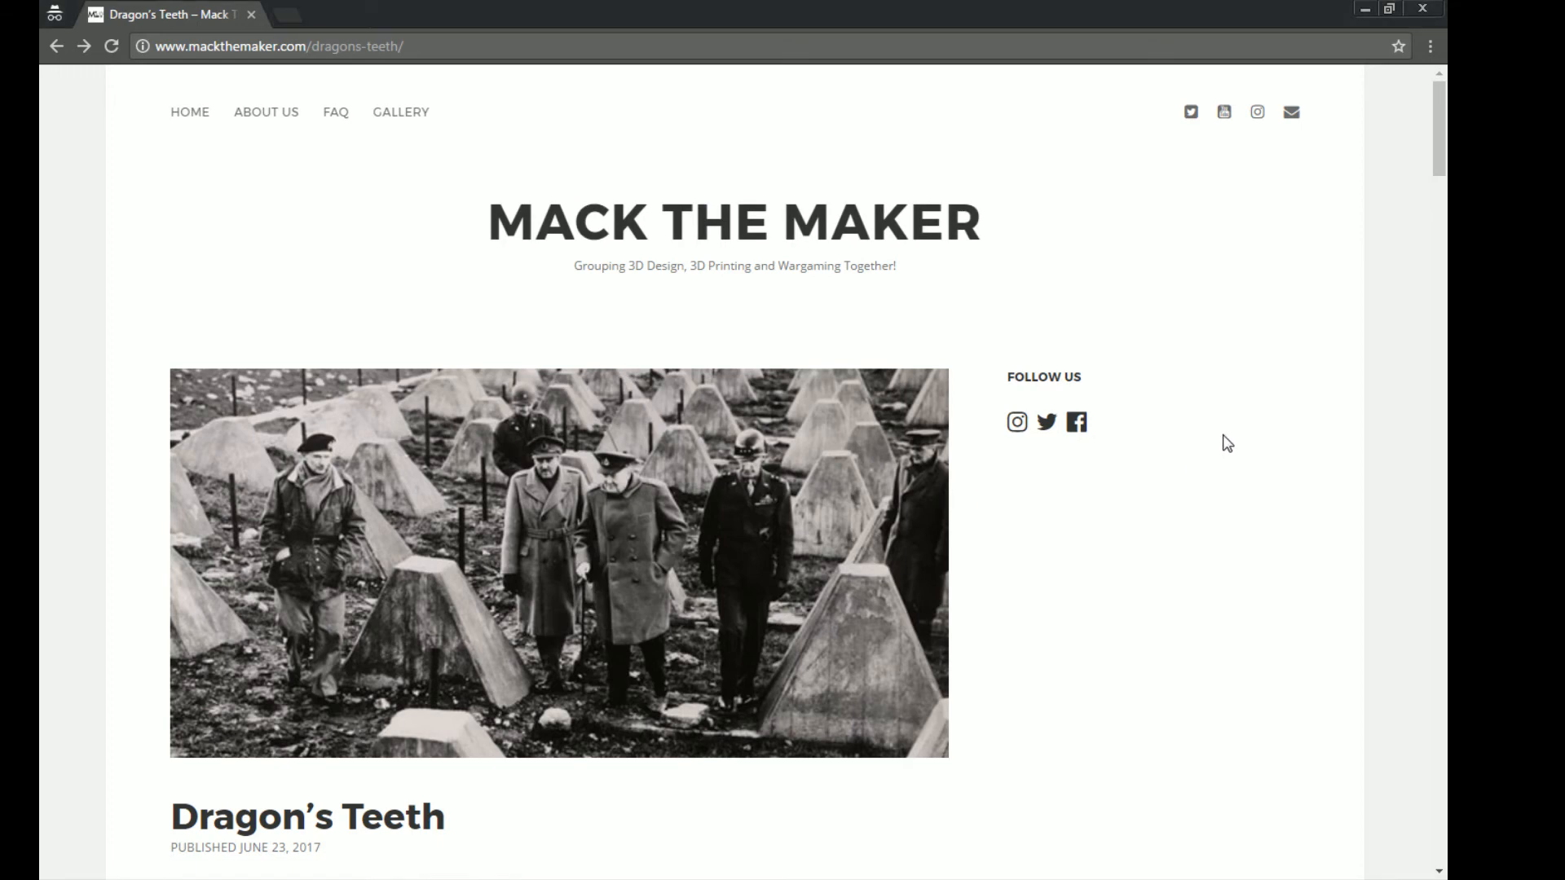
- Read the Dragon's Teeth article's introduction and its Styles and Sizes section, including how the barrier heights were estimated
scroll(1216, 453, down, 7)
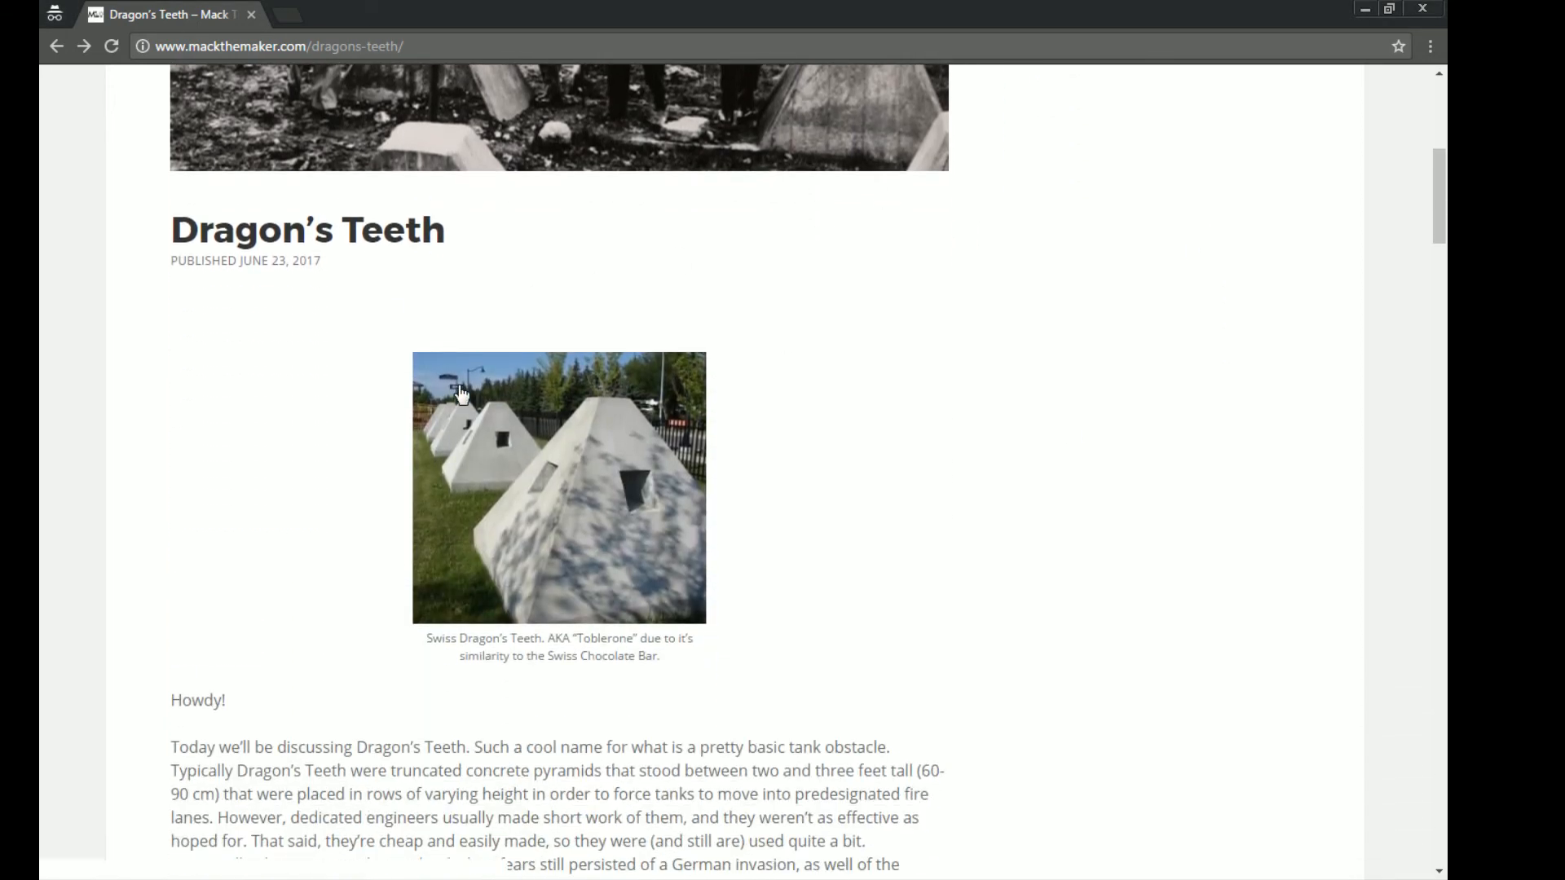
scroll(693, 408, down, 2)
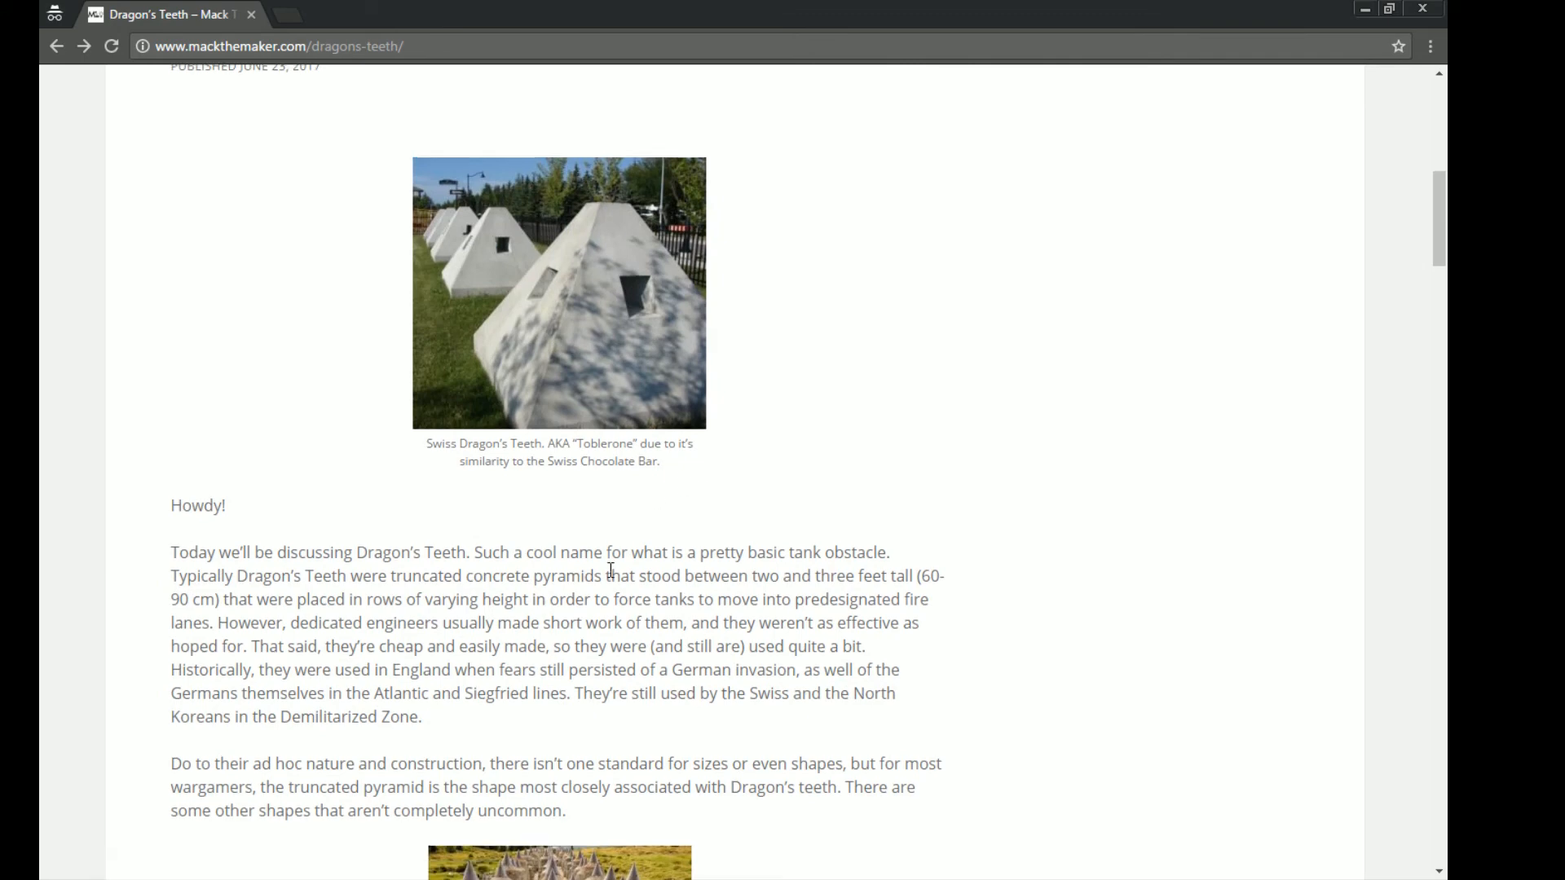
scroll(611, 571, up, 6)
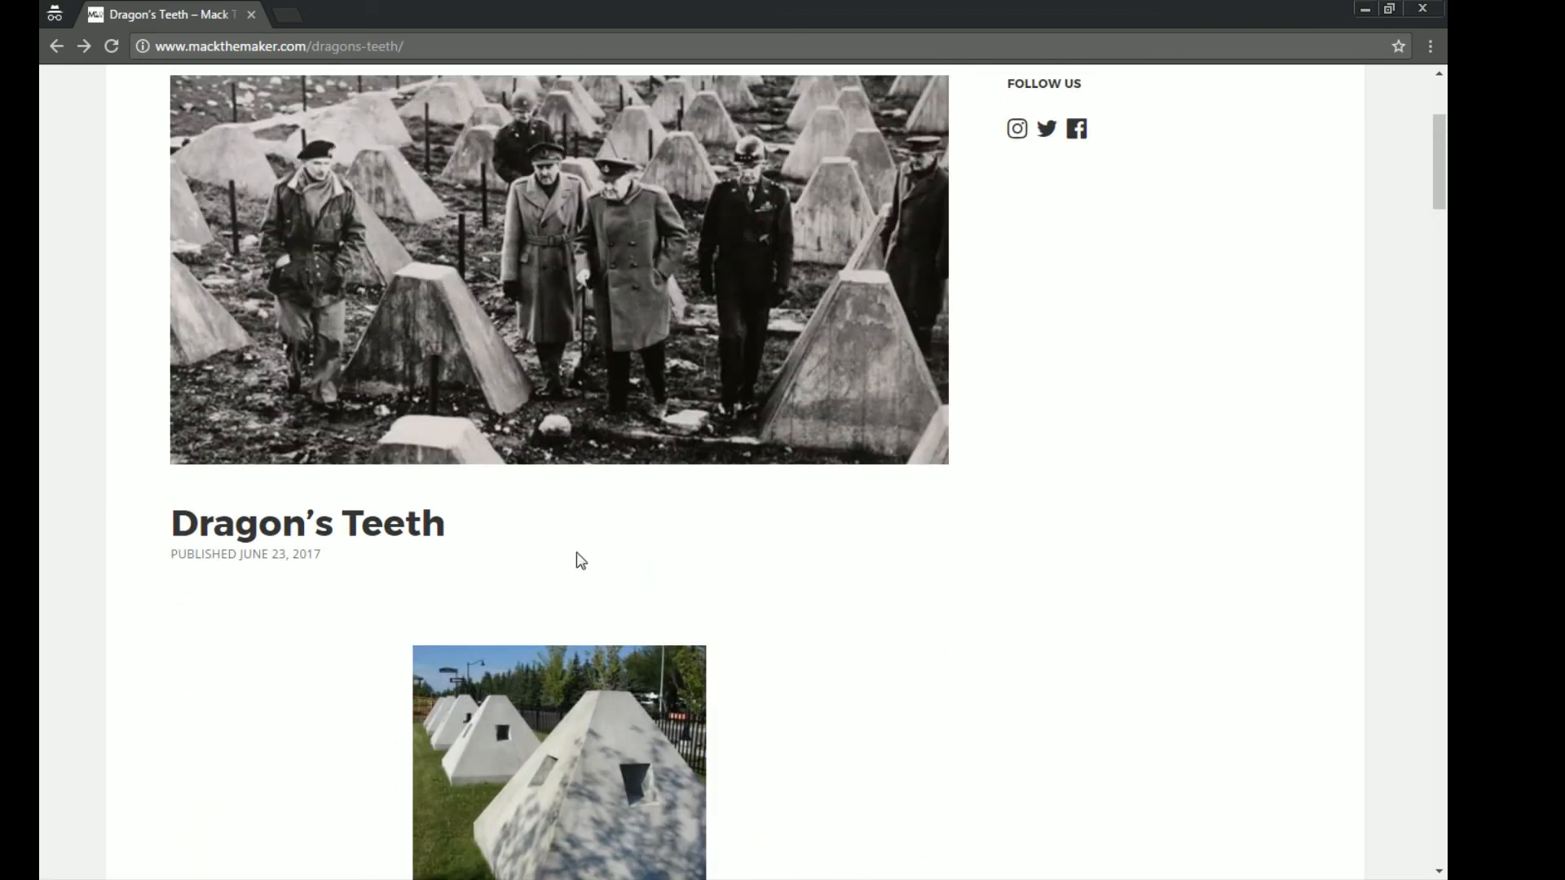
scroll(580, 561, down, 11)
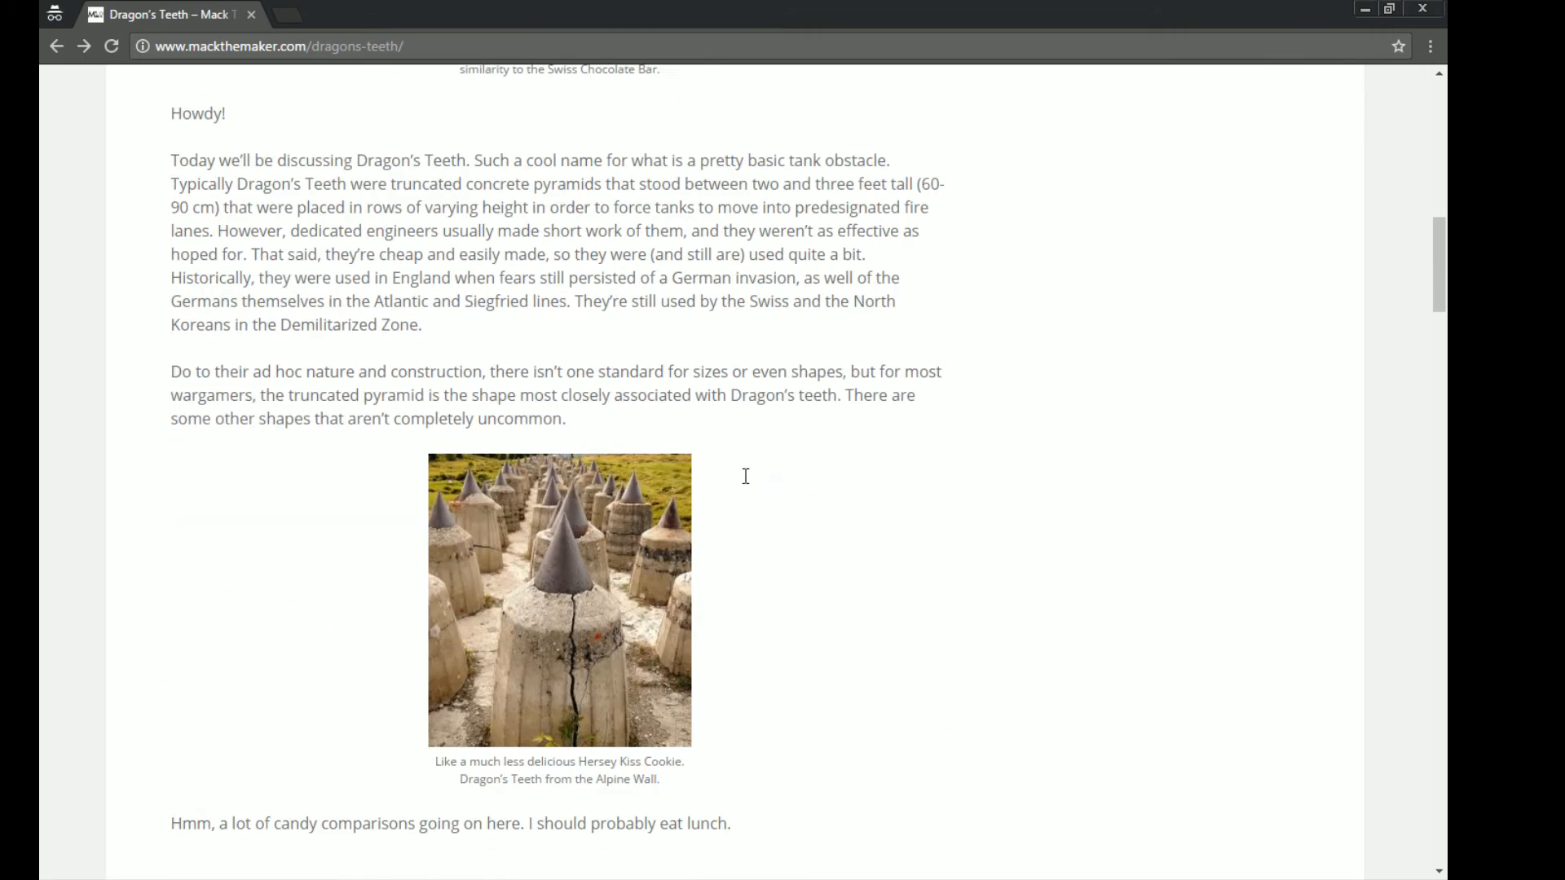
scroll(745, 476, down, 4)
scroll(660, 604, down, 6)
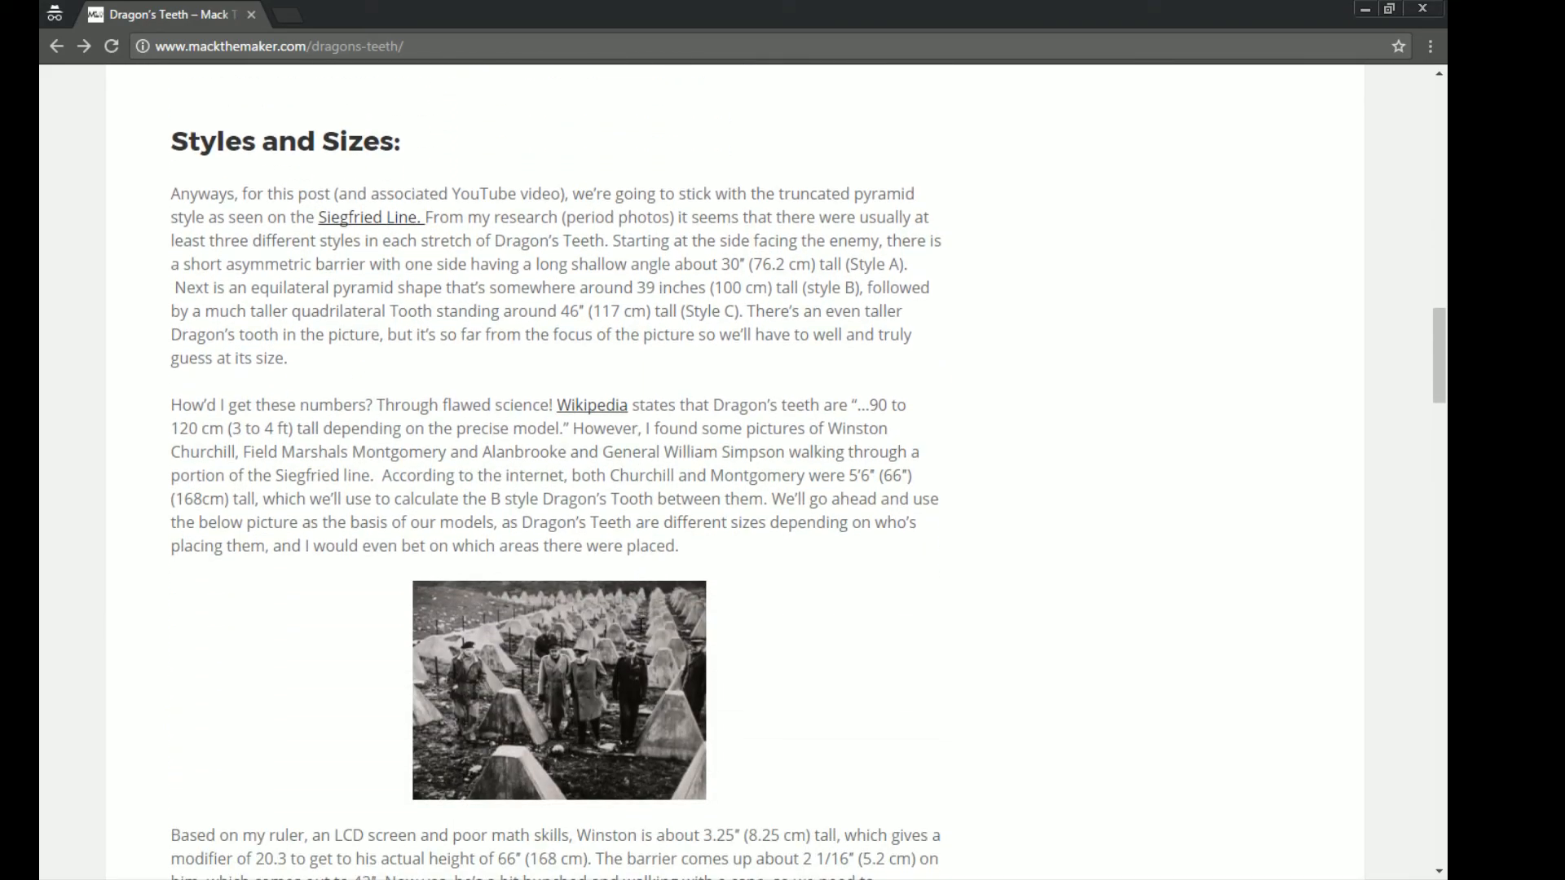
scroll(641, 626, down, 9)
scroll(634, 639, up, 13)
scroll(634, 639, down, 7)
scroll(621, 500, down, 10)
scroll(622, 497, up, 16)
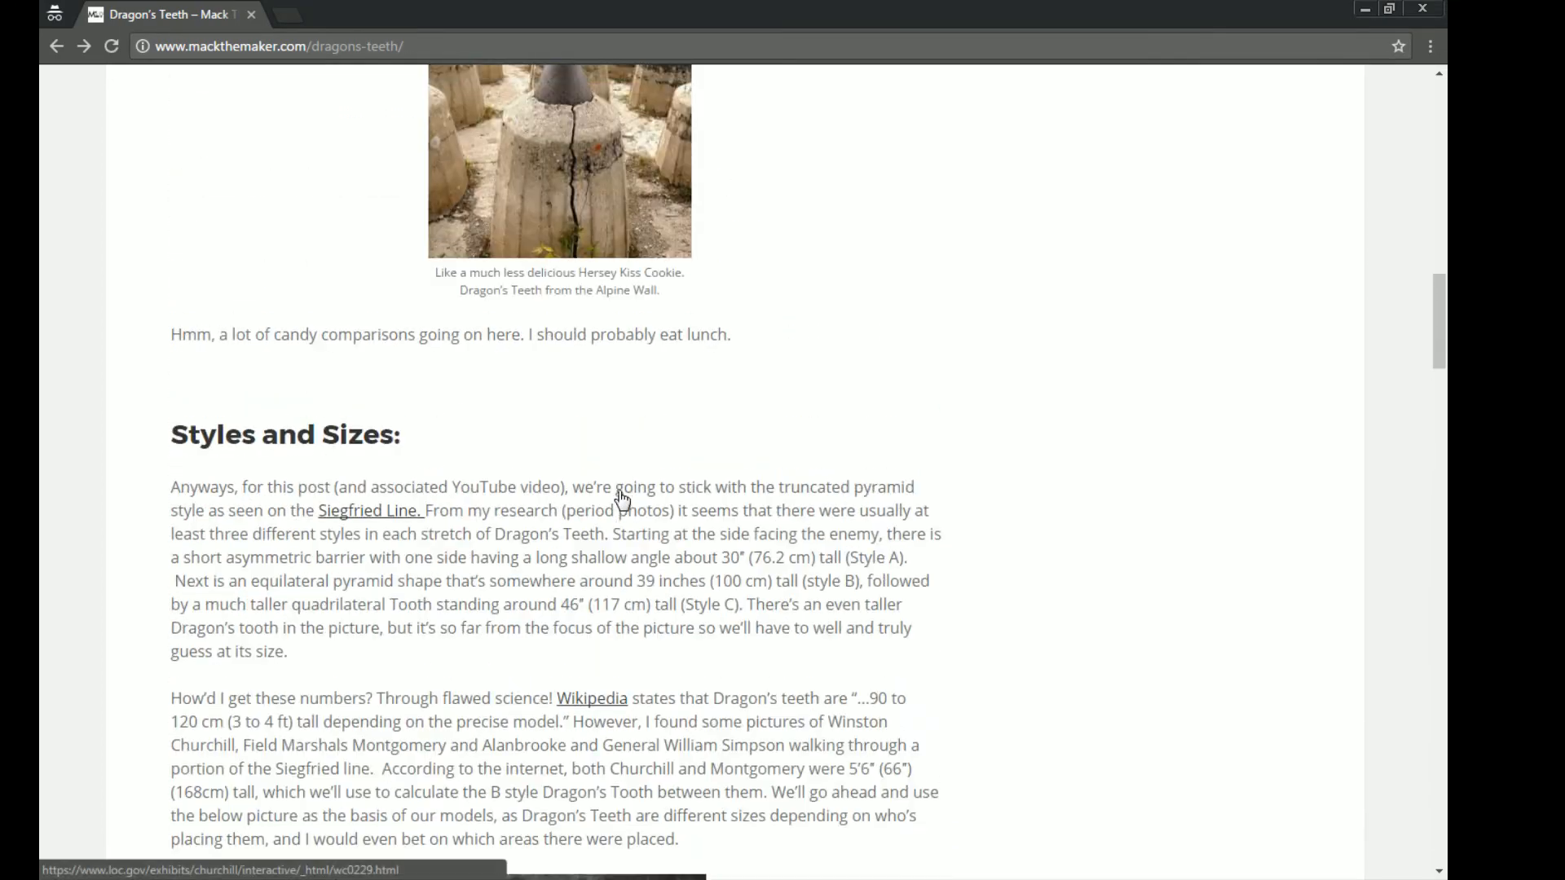
scroll(622, 497, up, 5)
scroll(619, 502, down, 5)
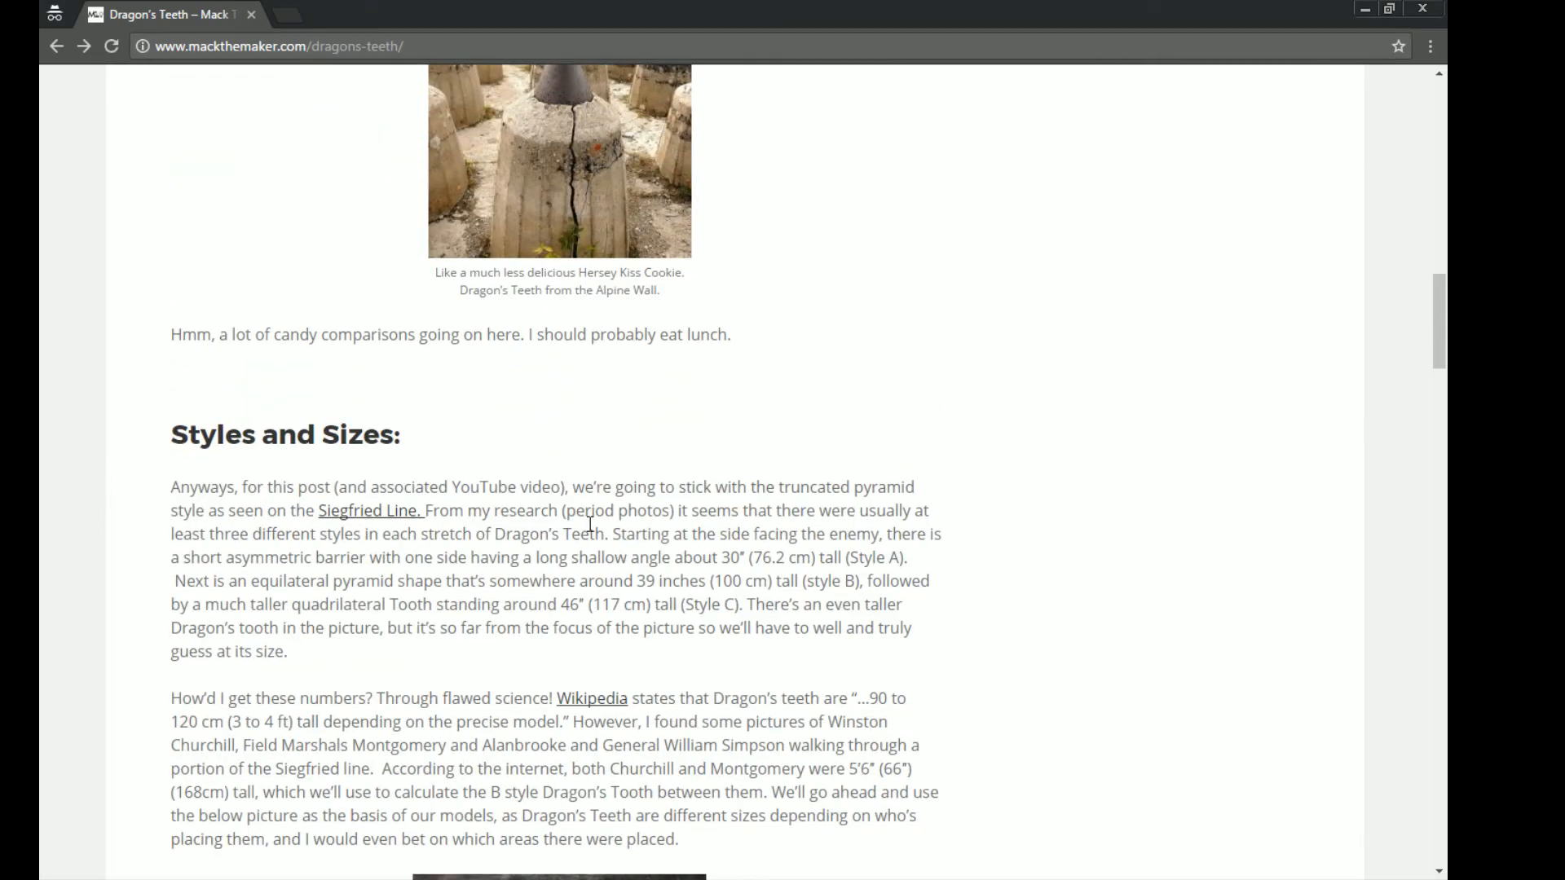
scroll(590, 524, down, 11)
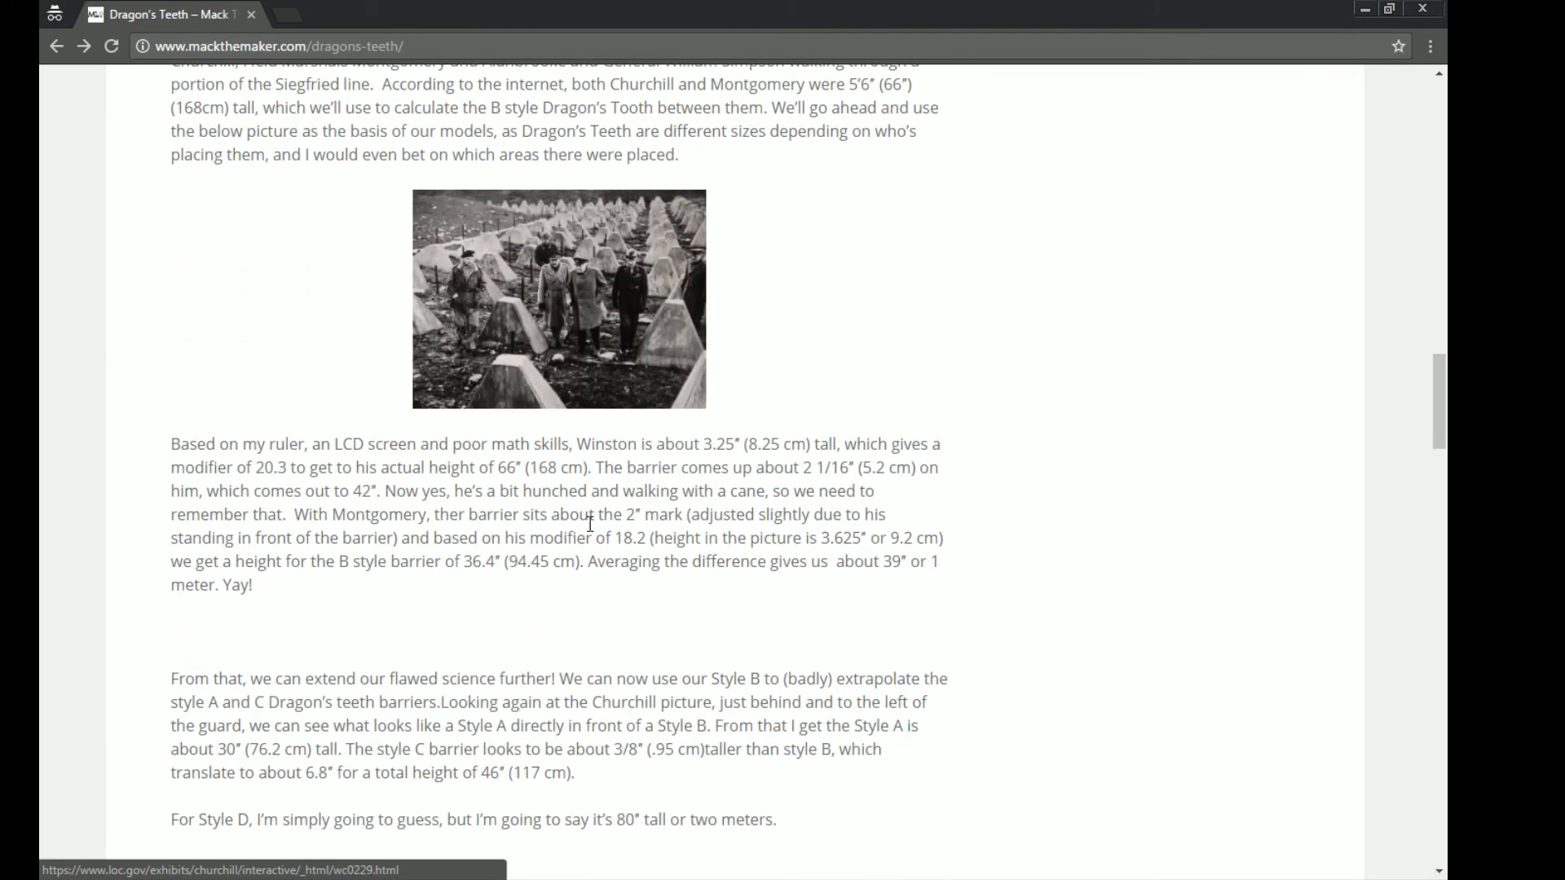
scroll(590, 524, up, 20)
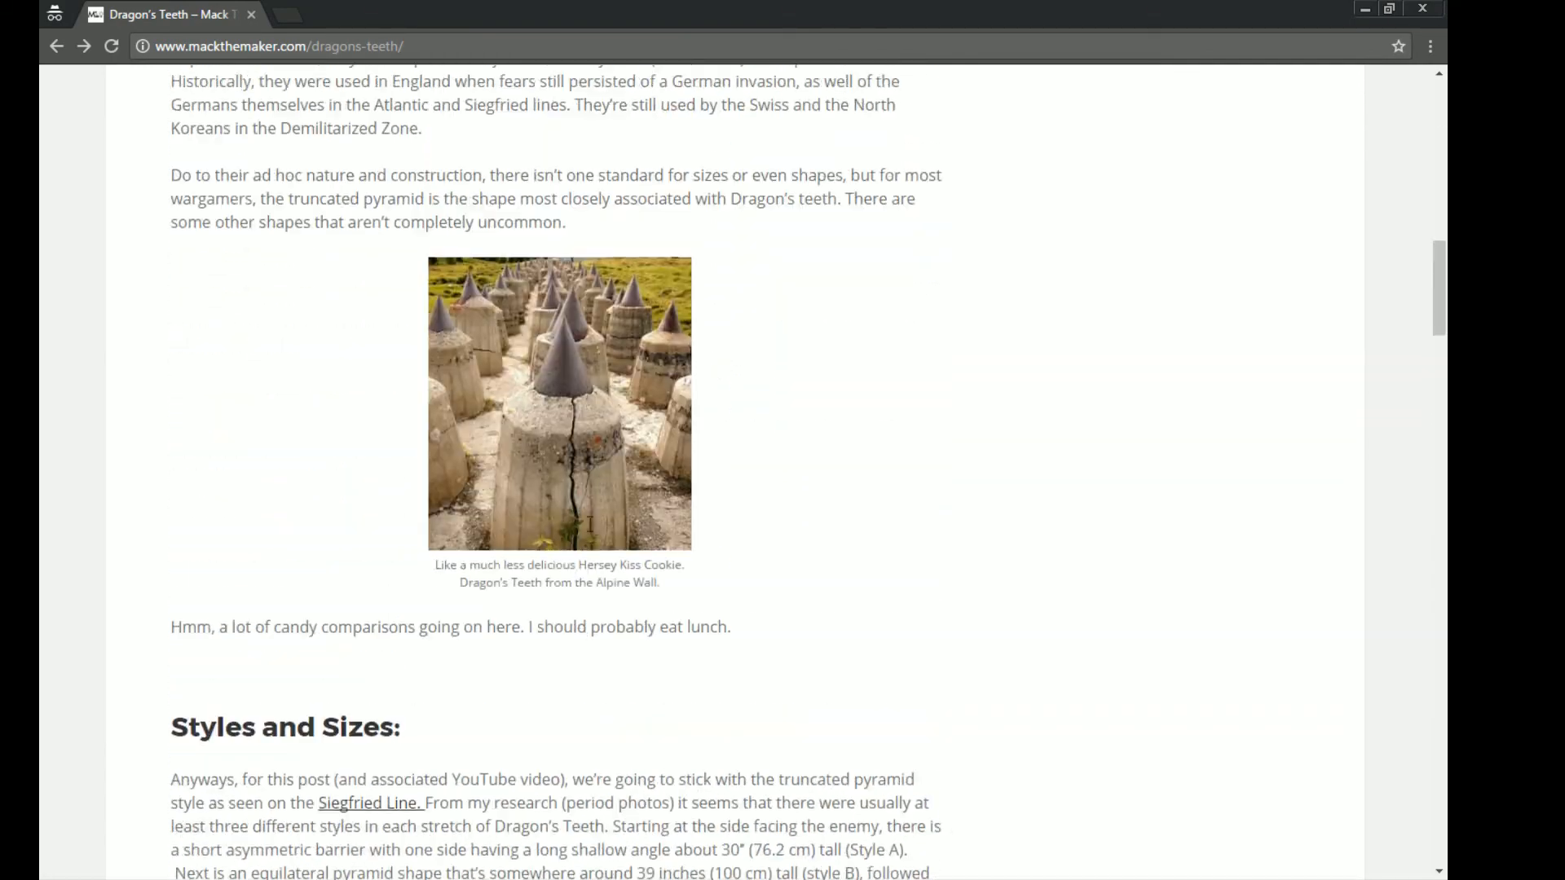
scroll(546, 482, down, 6)
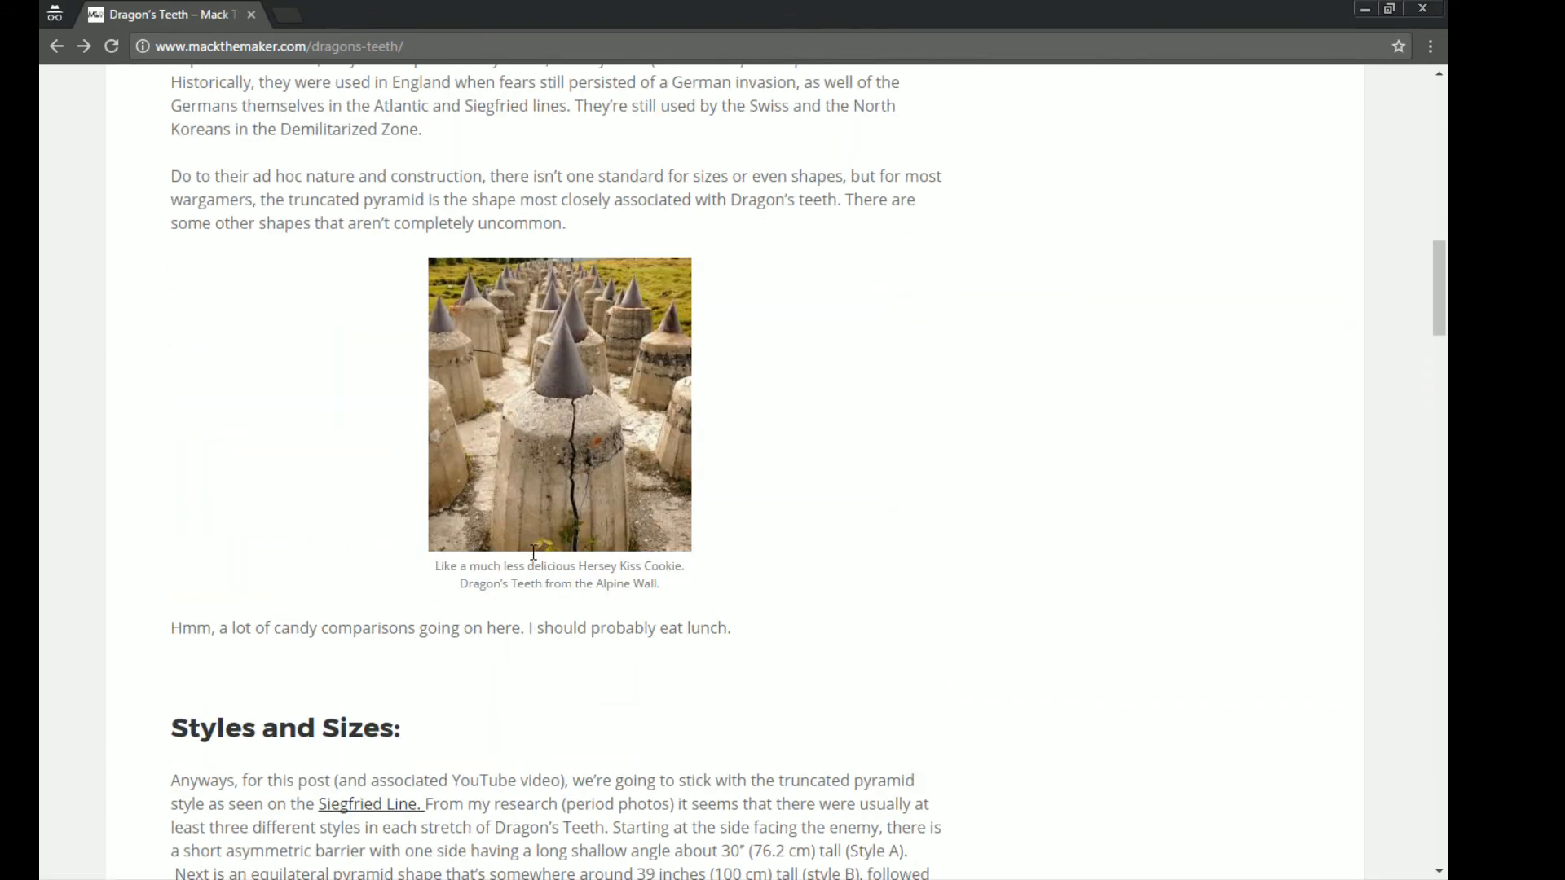
scroll(529, 544, down, 10)
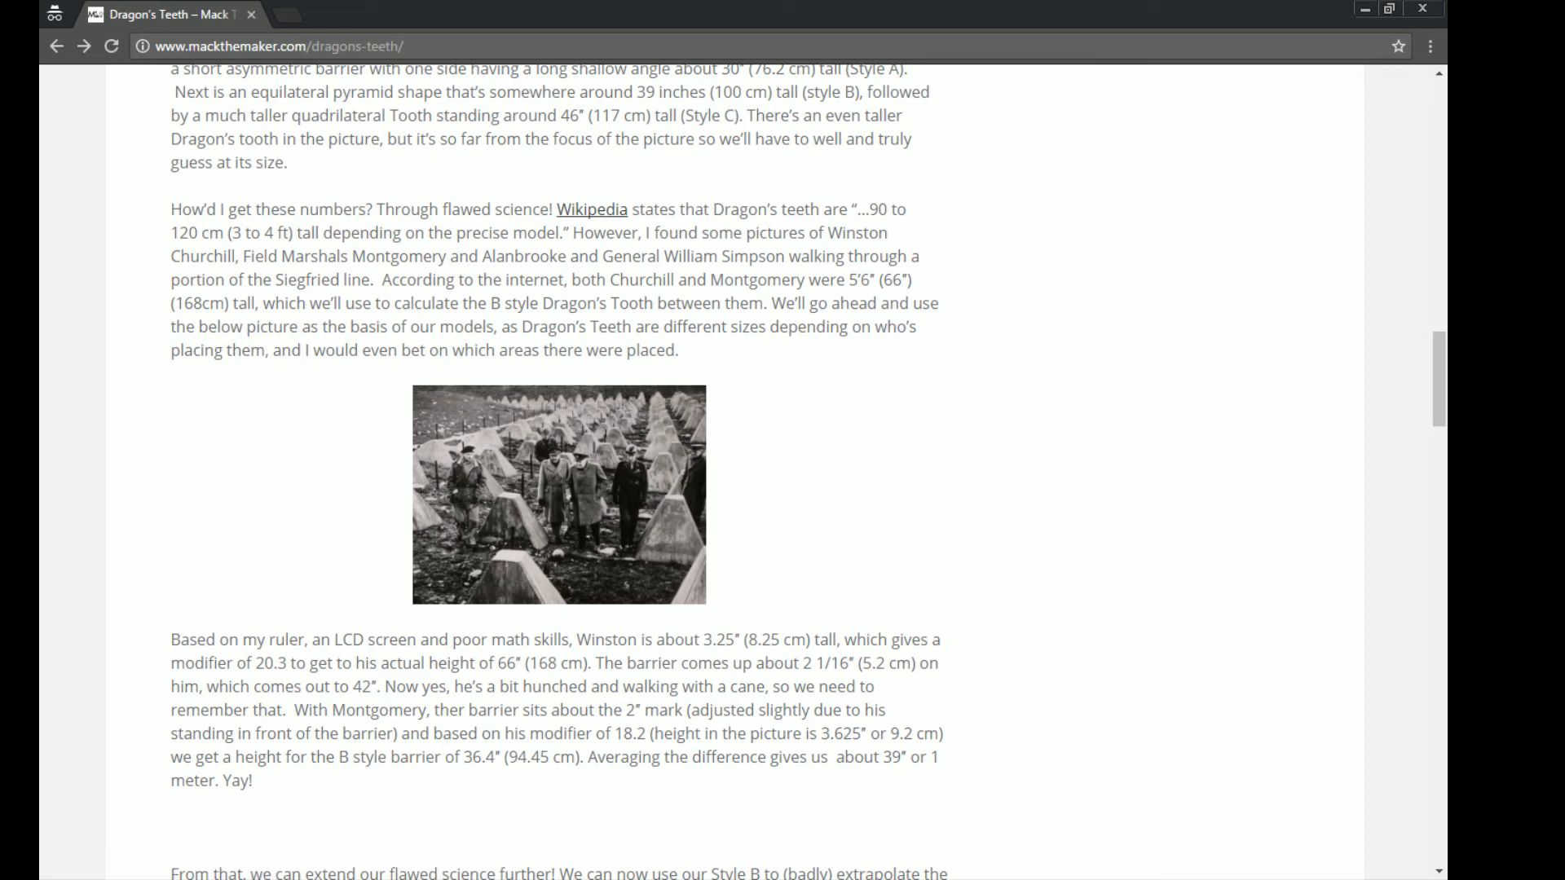
- Examine the Churchill dragon's teeth photo in Windows Photo Viewer, and look over the article's Scale and Modeling Considerations sections
key(alt+Tab)
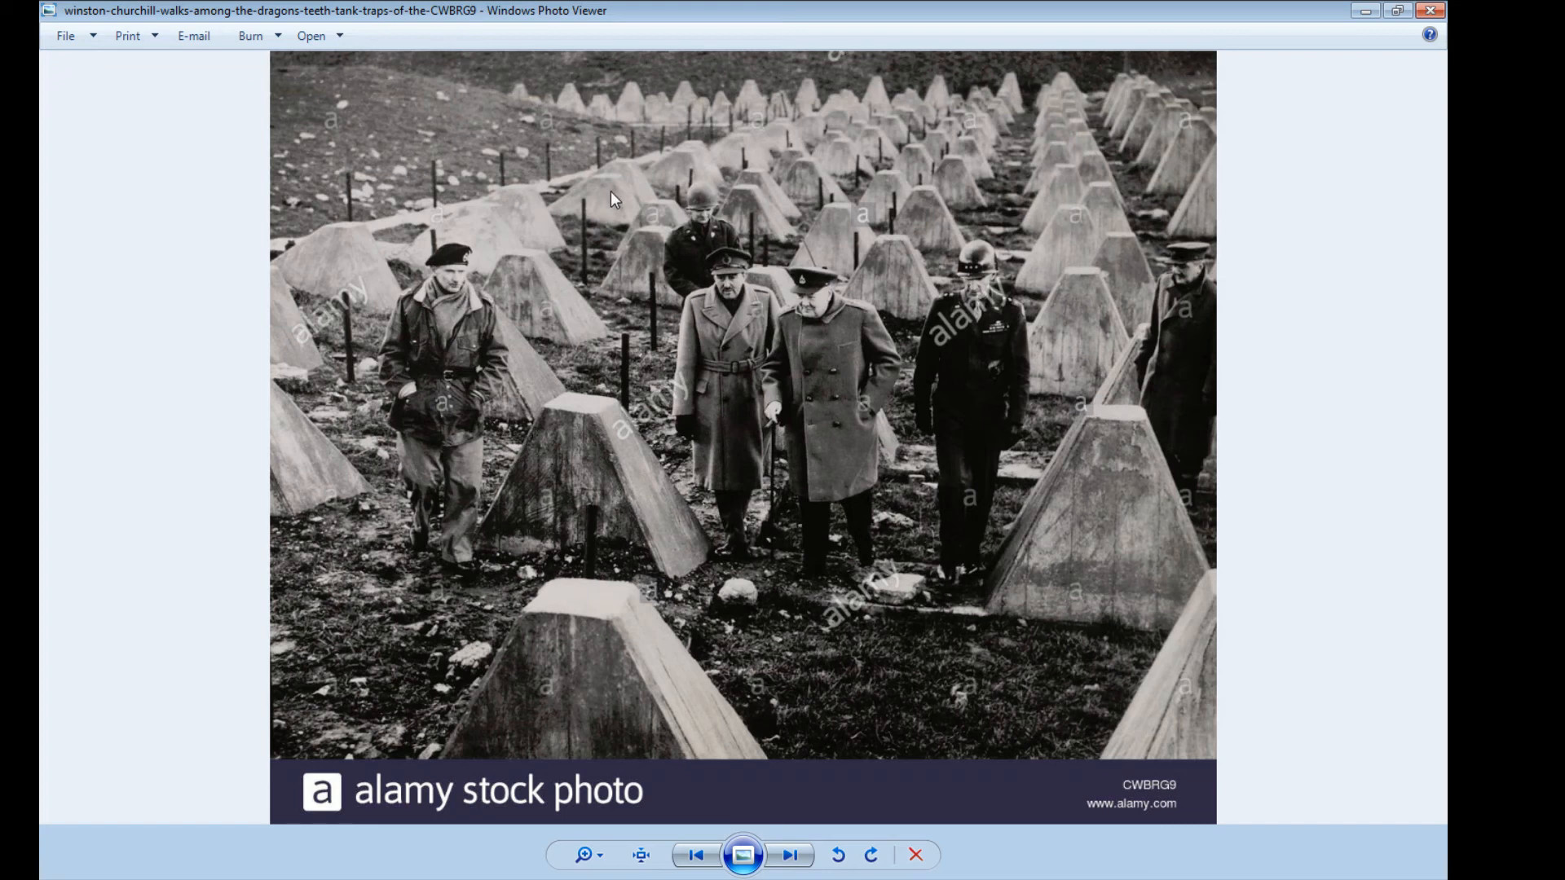
click(1368, 11)
scroll(854, 477, down, 20)
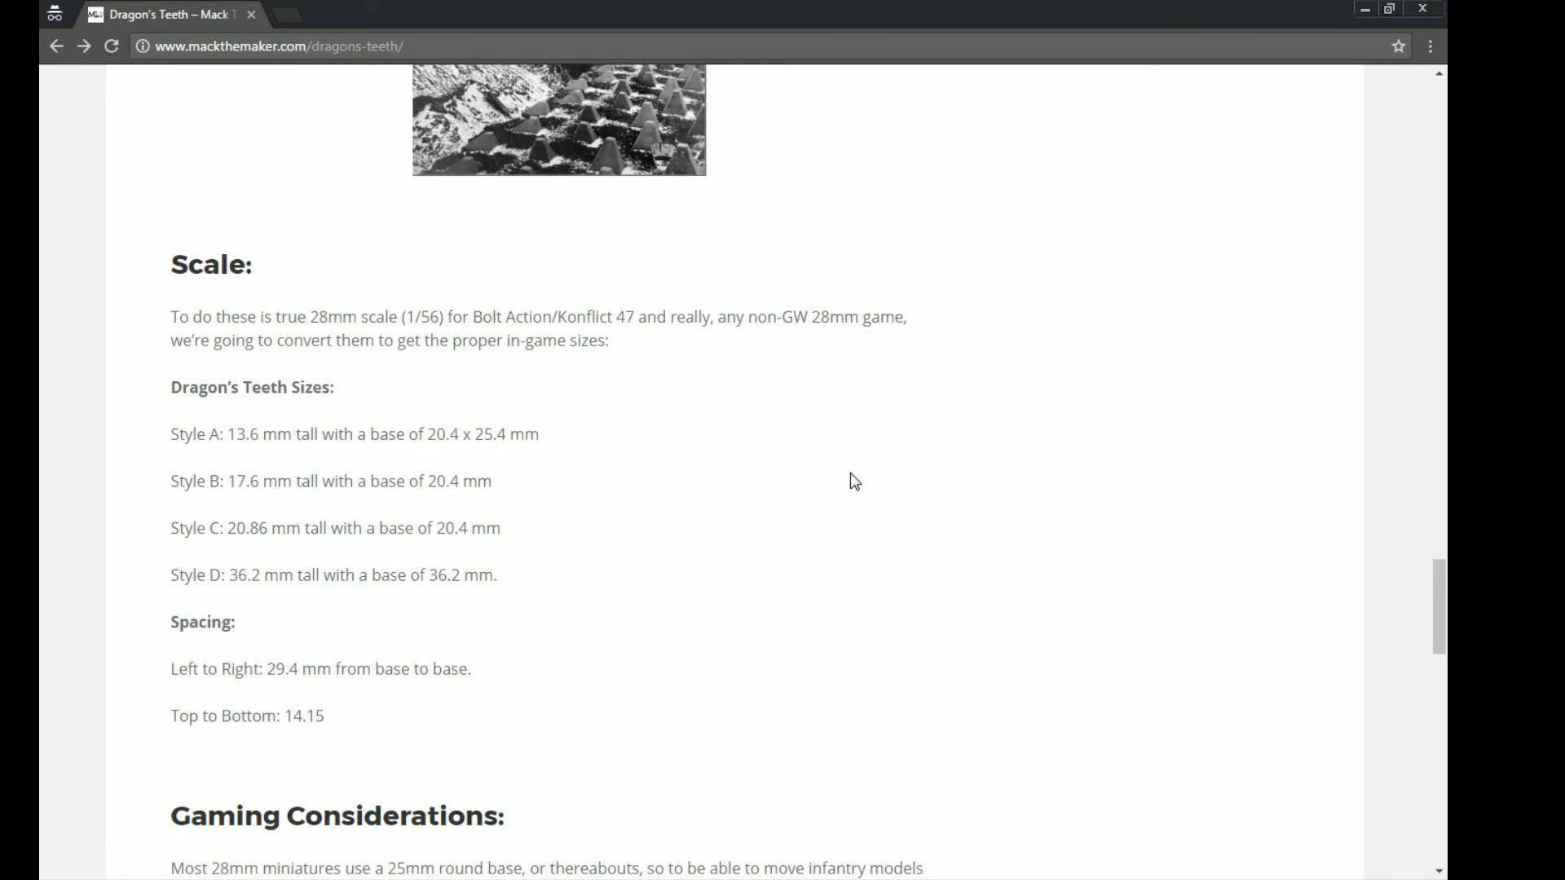
scroll(850, 478, down, 9)
scroll(701, 388, up, 3)
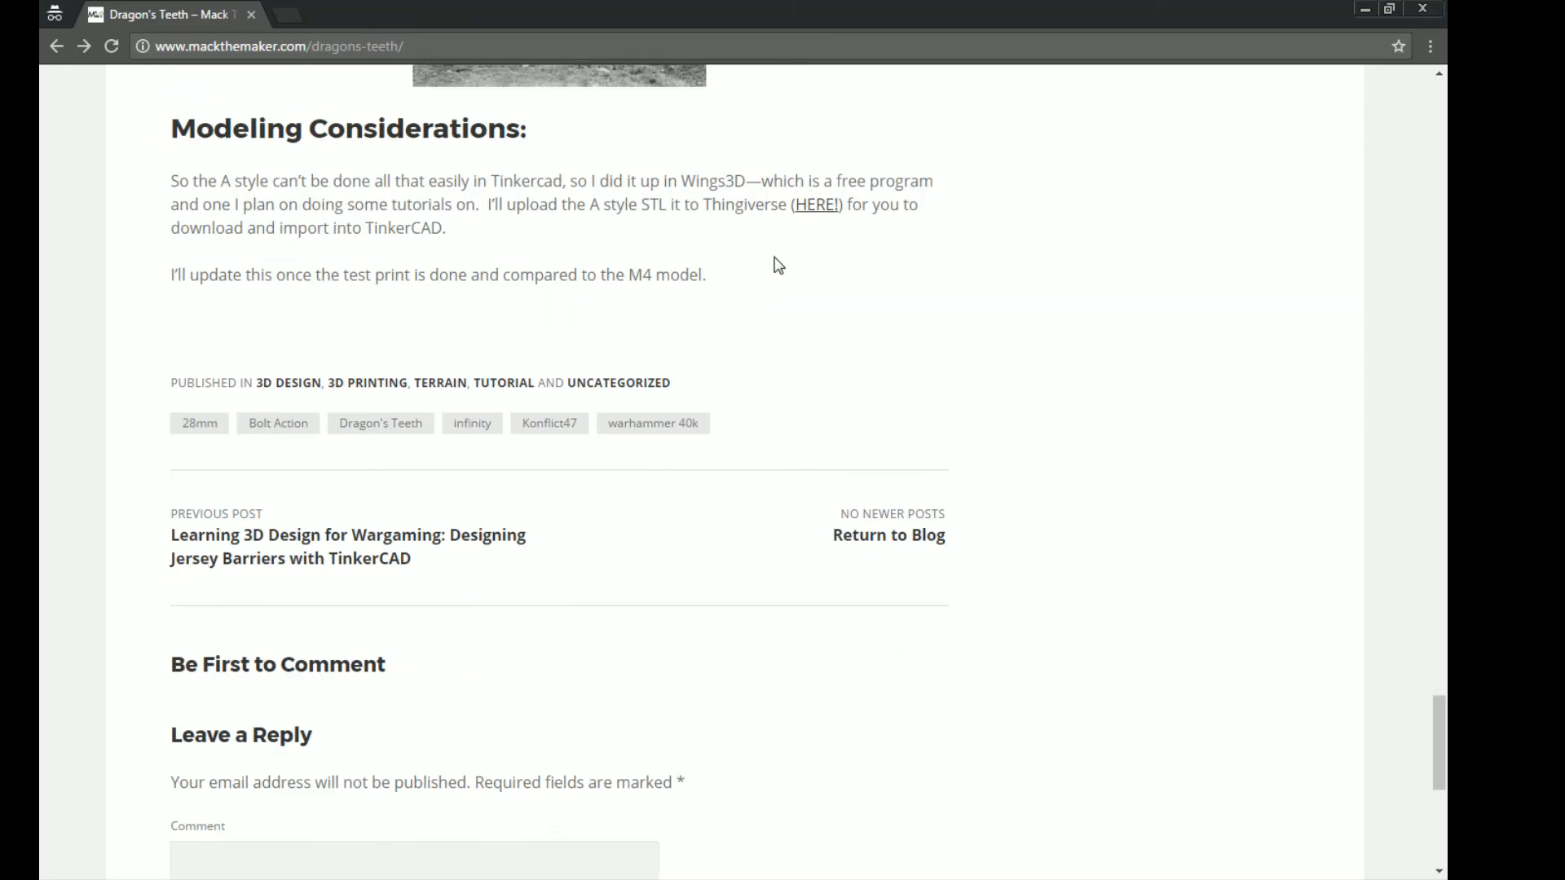
scroll(822, 300, up, 20)
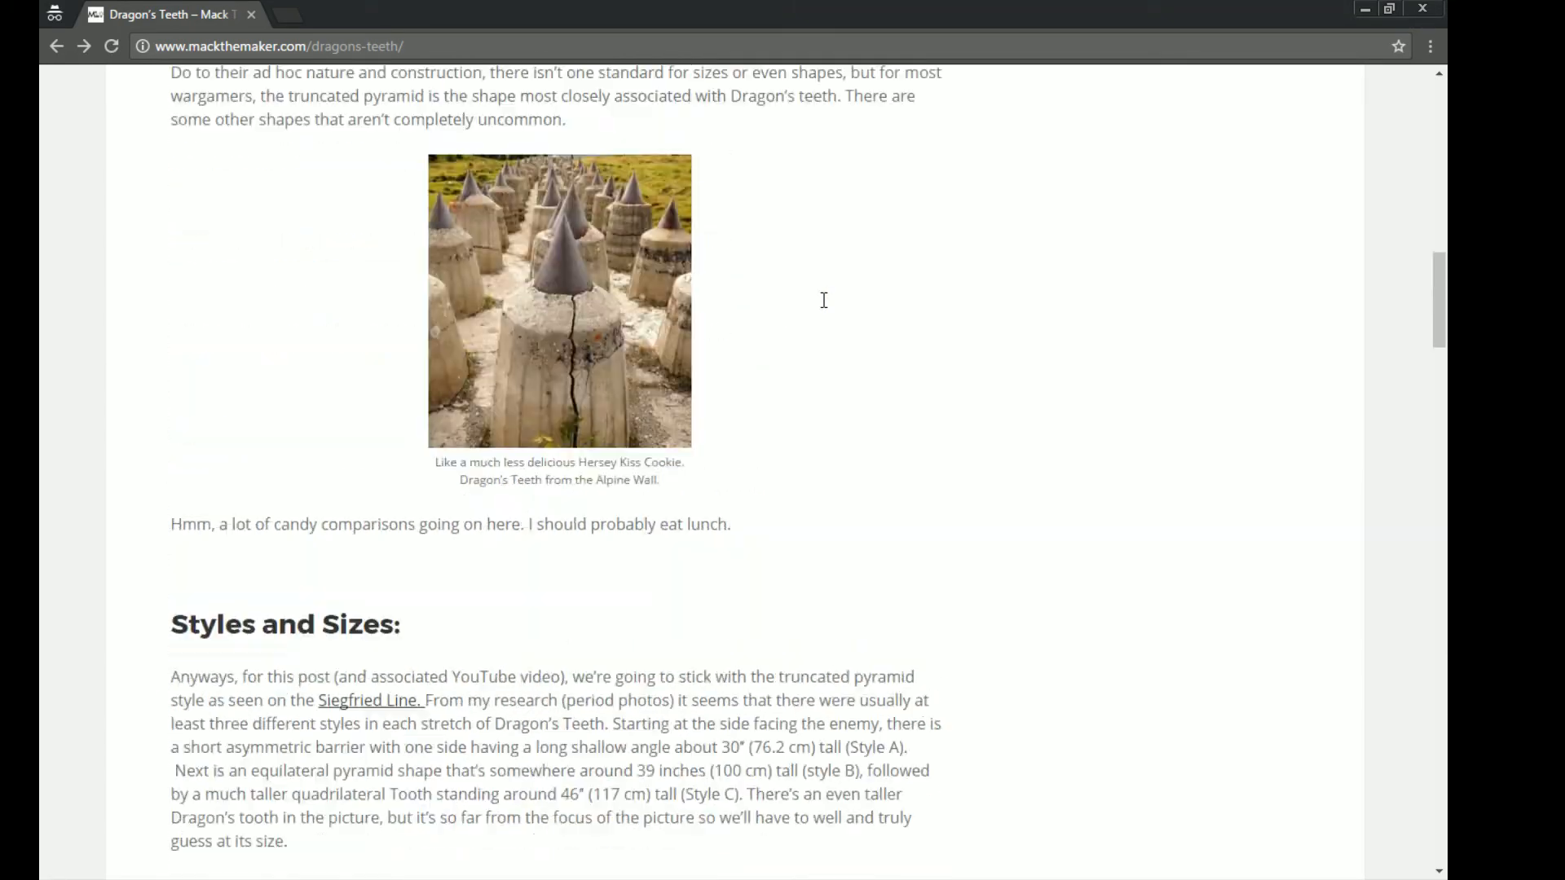
scroll(821, 300, up, 5)
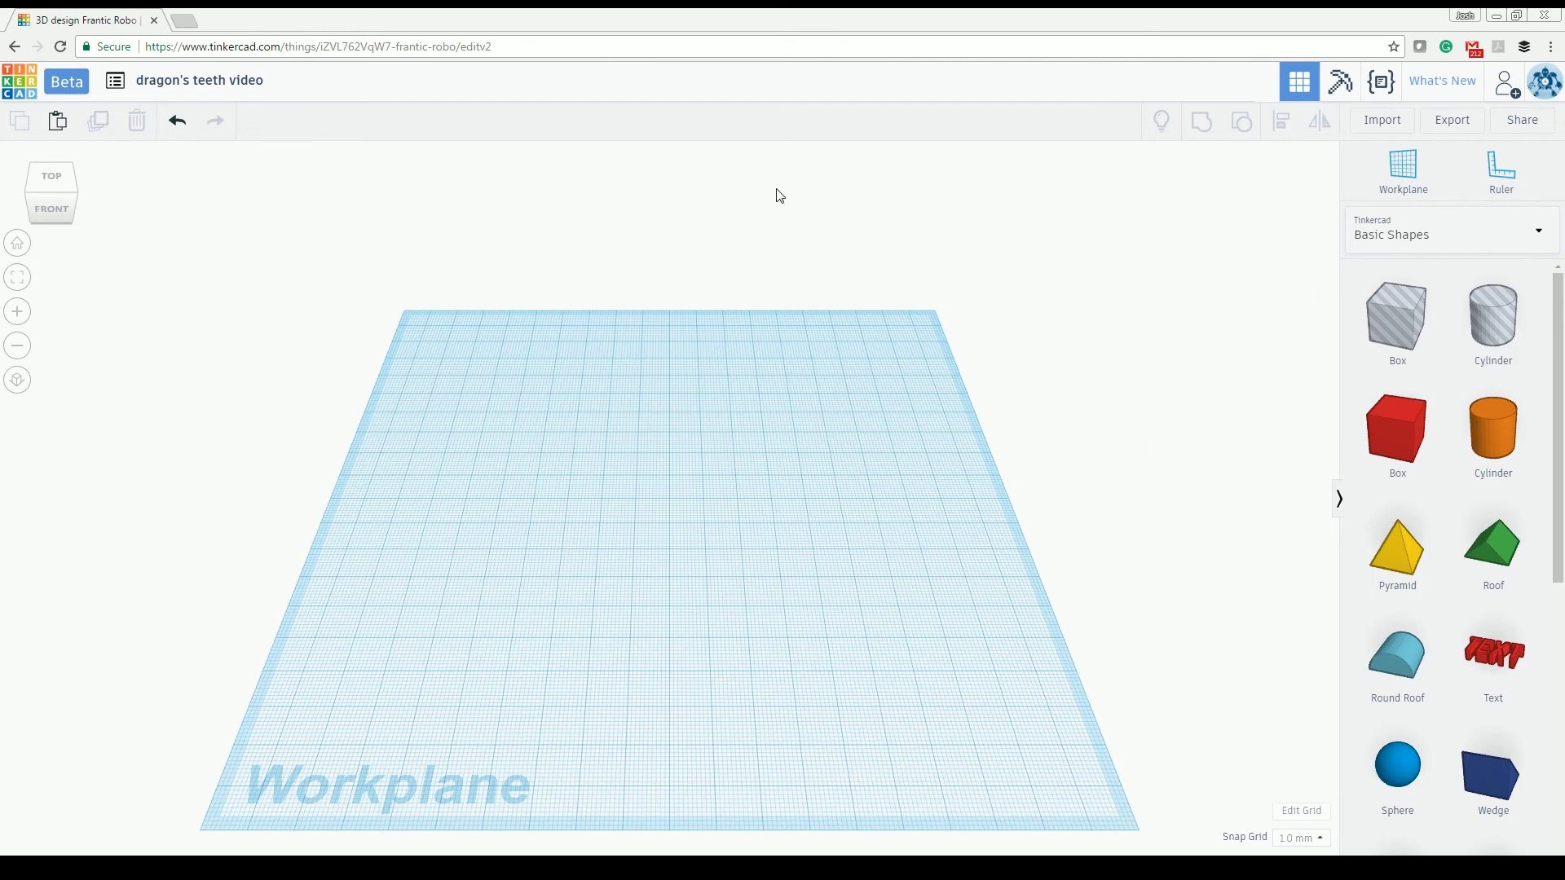
- In Tinkercad, place a ruler near the workplane's front-left corner and add a 20 mm pyramid near the middle
click(1501, 183)
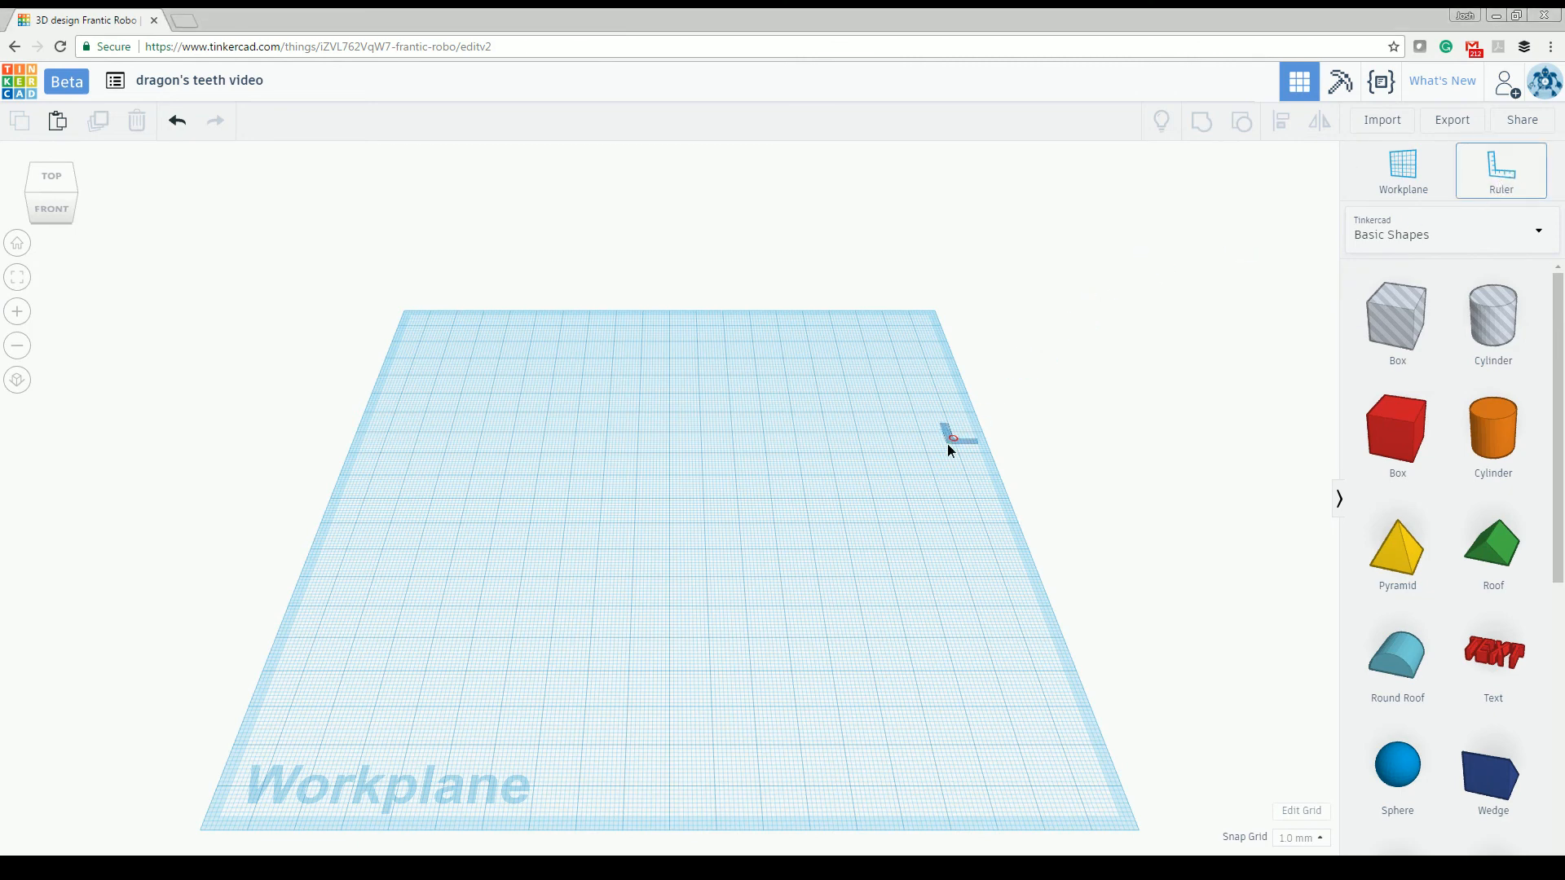
click(346, 643)
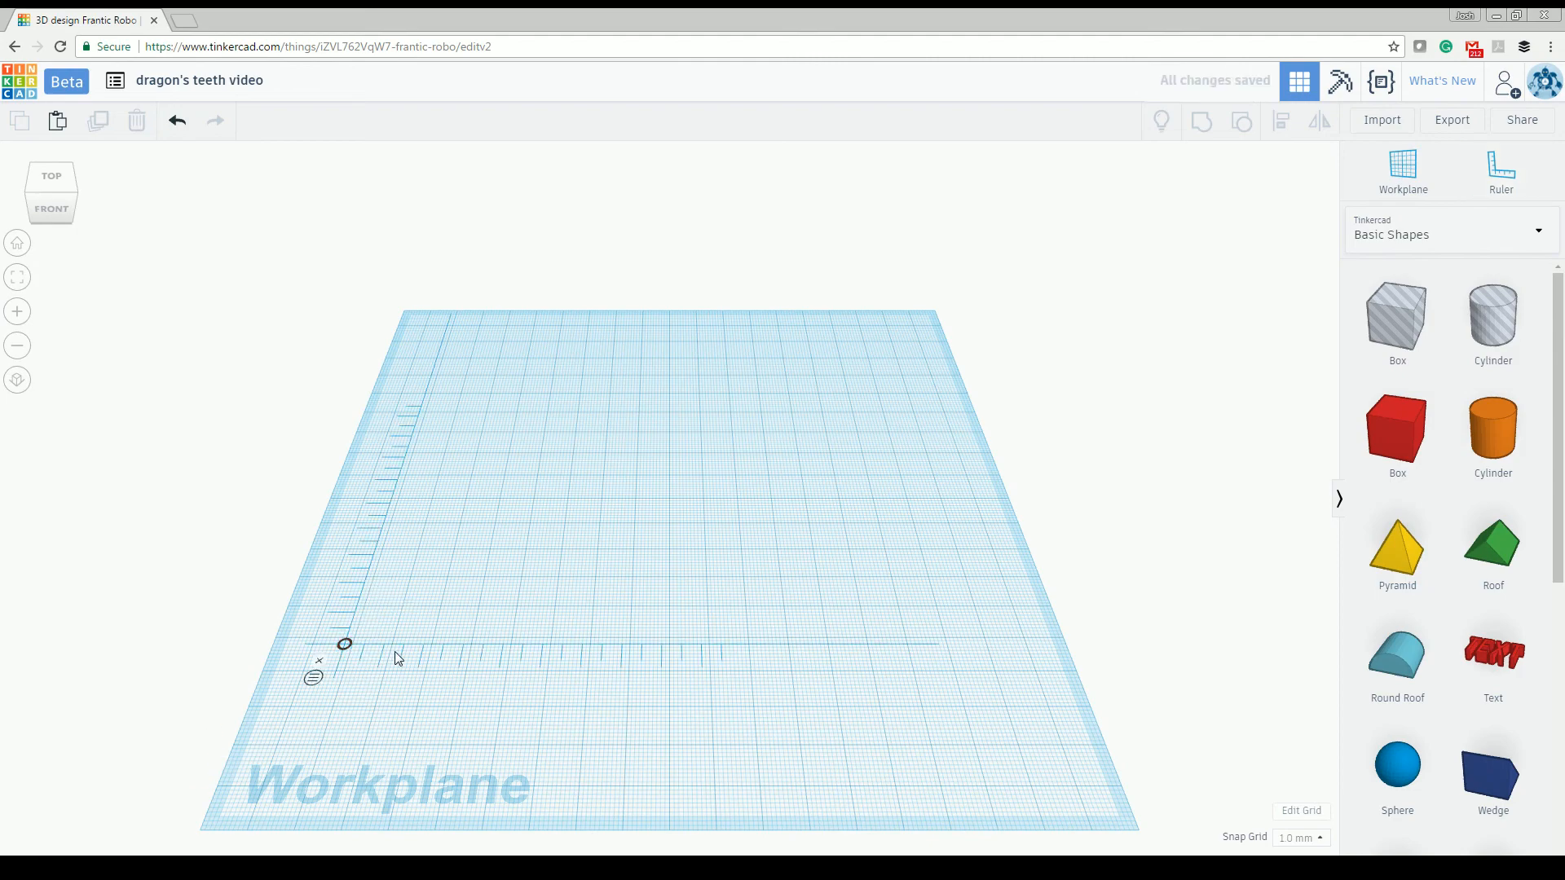
scroll(633, 441, up, 3)
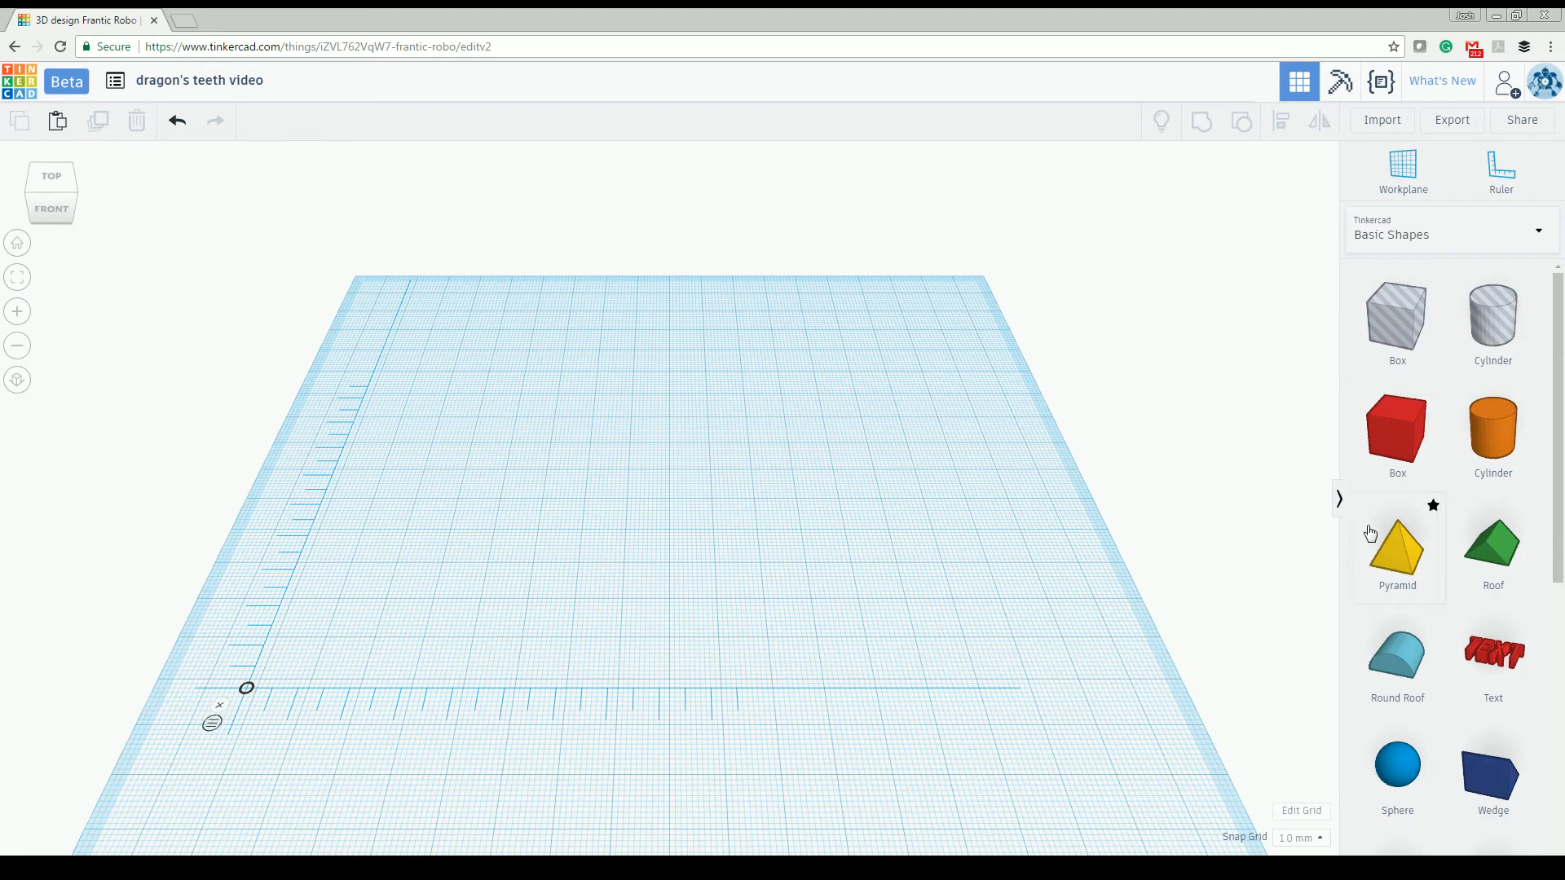
drag(1421, 568, 697, 545)
right_drag(698, 545, 642, 628)
scroll(606, 533, up, 5)
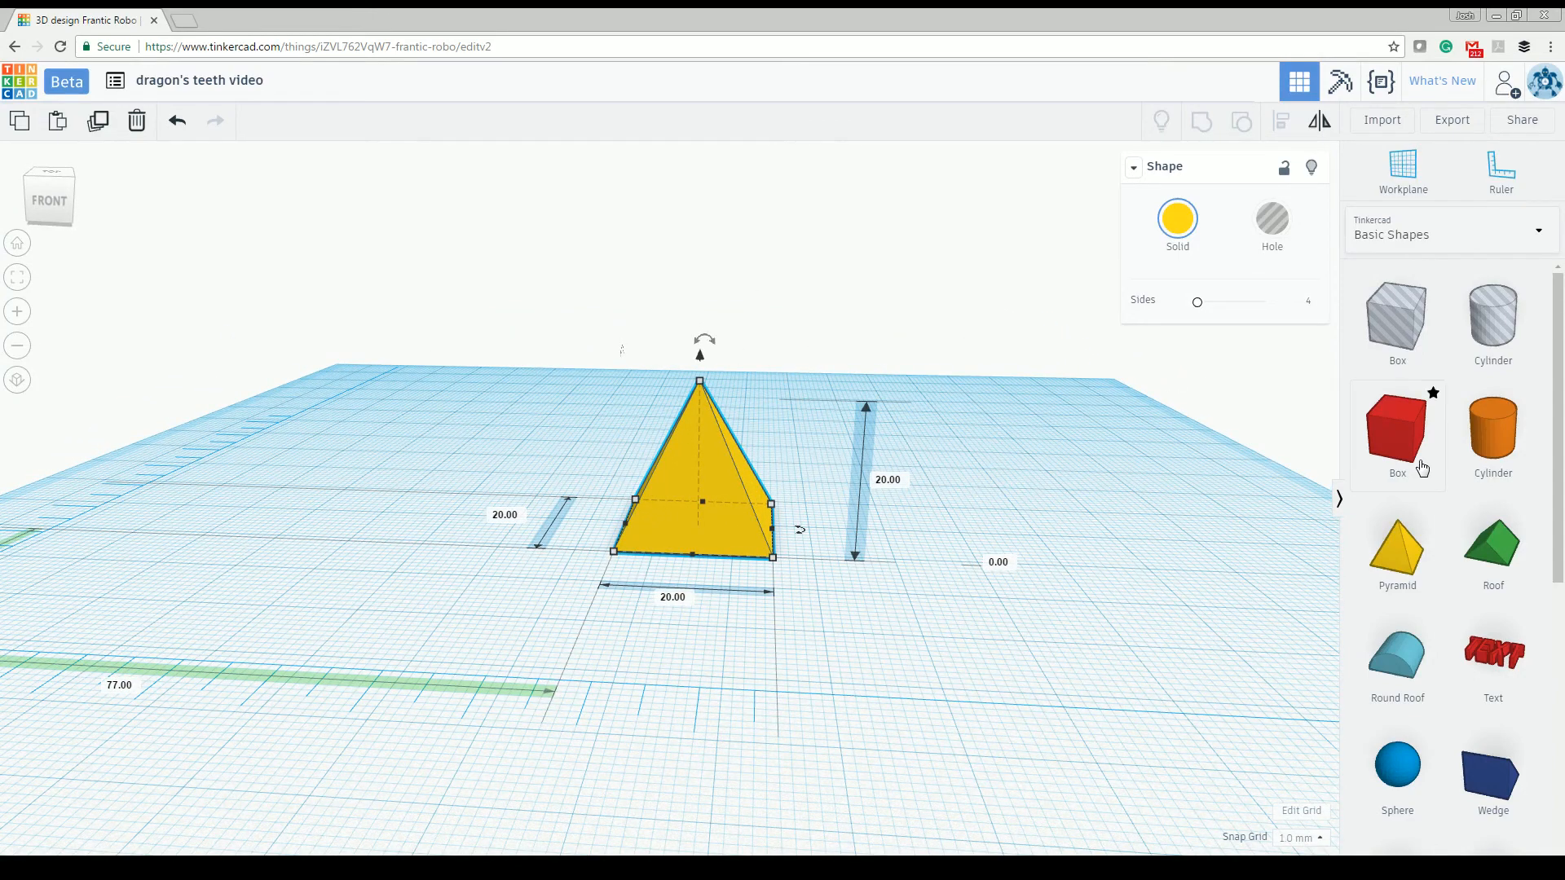
- Add a 20 mm box as a hole and position it over the pyramid
drag(1412, 451, 946, 541)
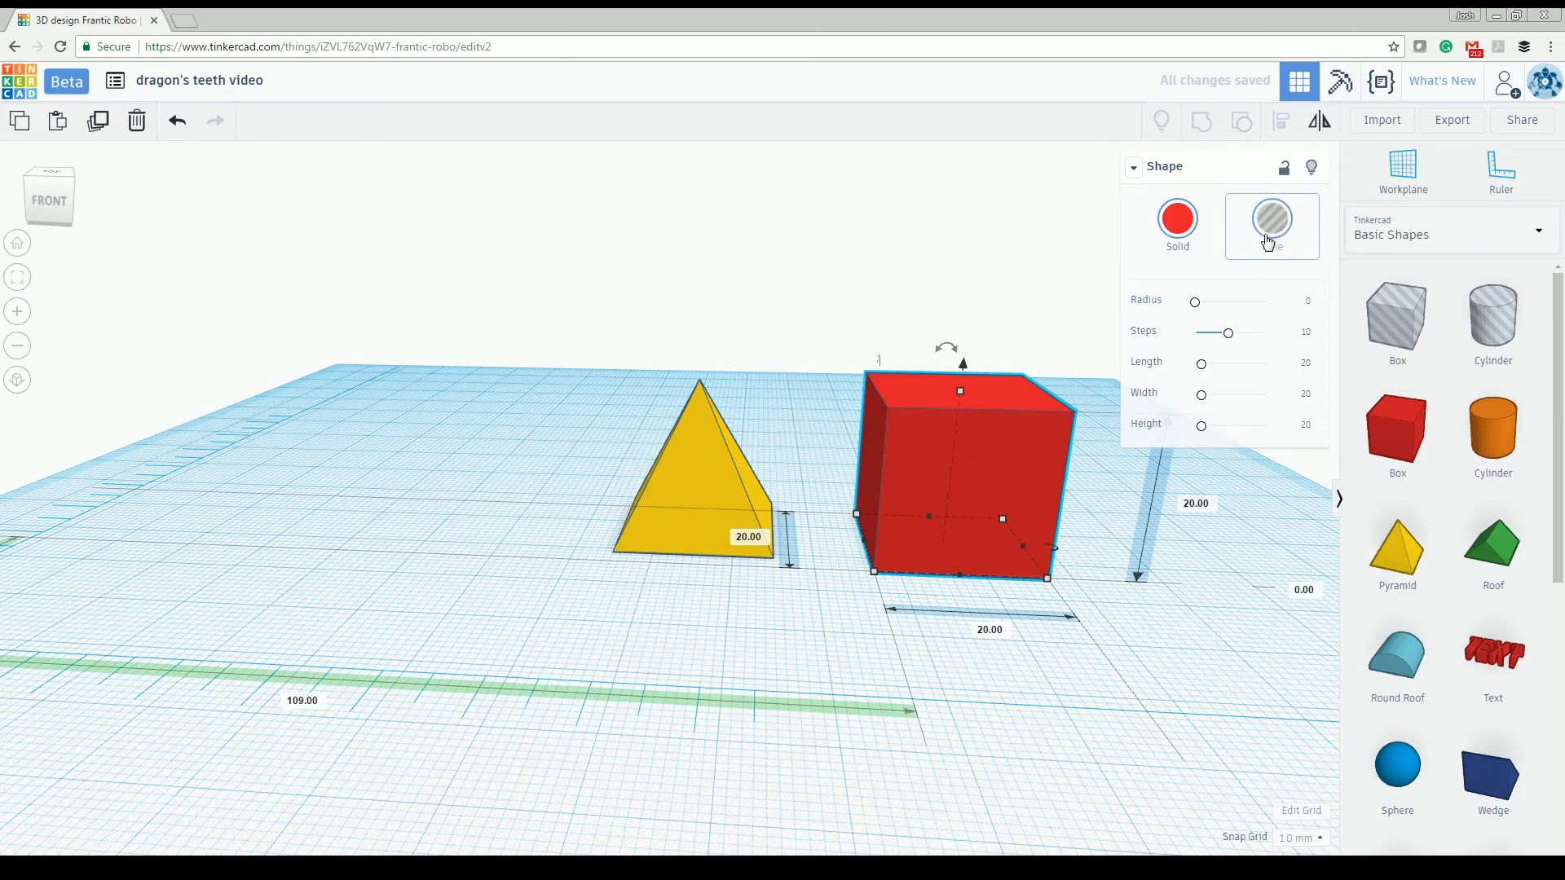
click(1271, 237)
right_drag(978, 314, 946, 445)
drag(945, 445, 678, 441)
right_drag(753, 505, 695, 662)
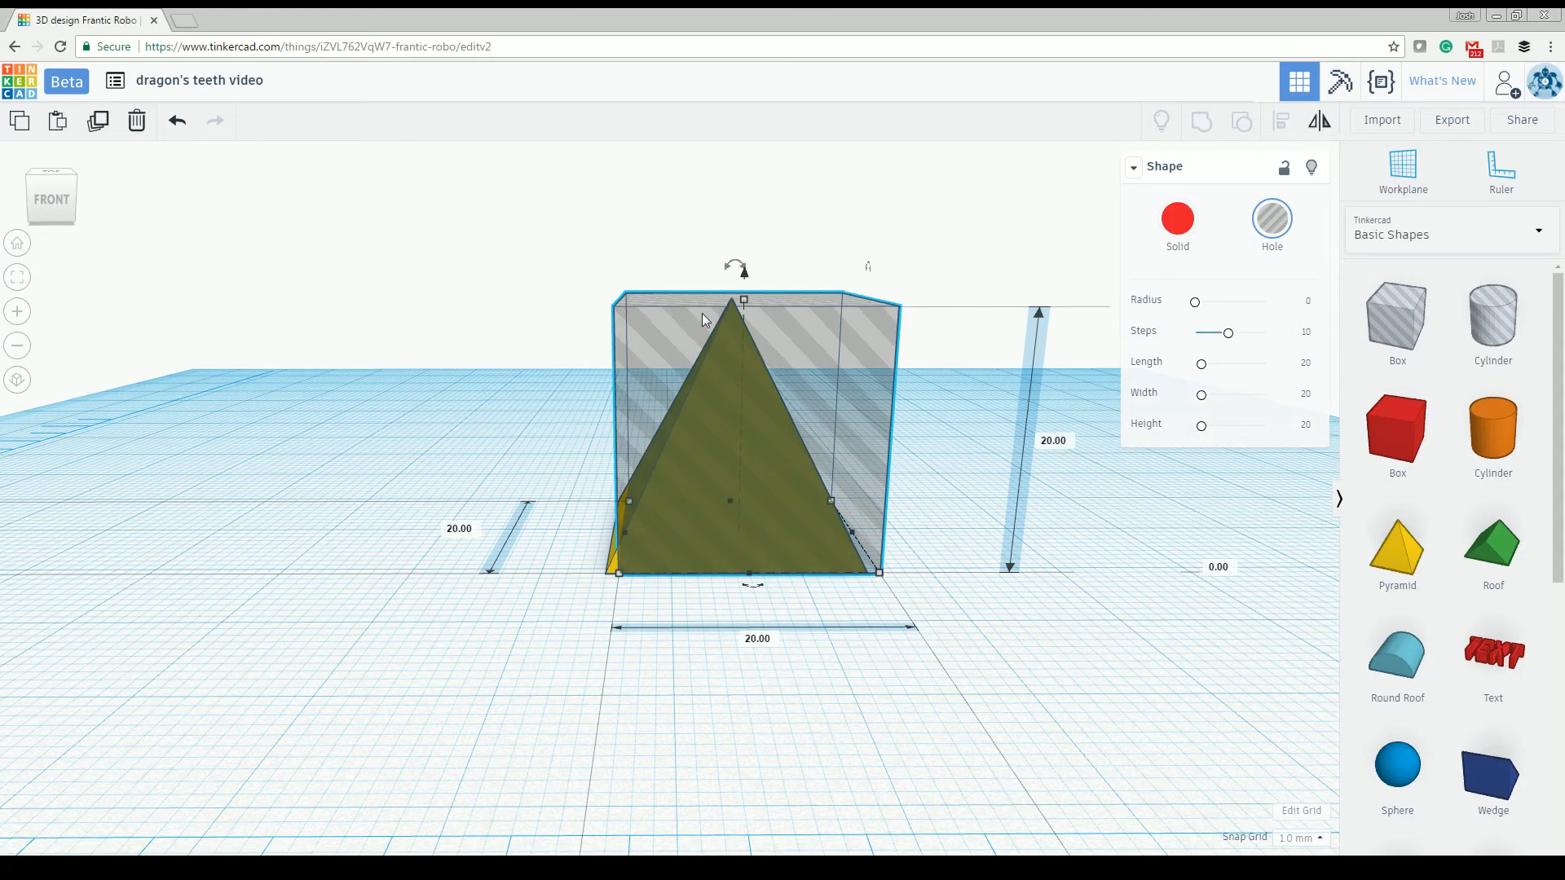
- Raise the hole box to 13 mm above the workplane so that it overlaps only the pyramid's tip
scroll(729, 404, down, 2)
drag(722, 325, 716, 189)
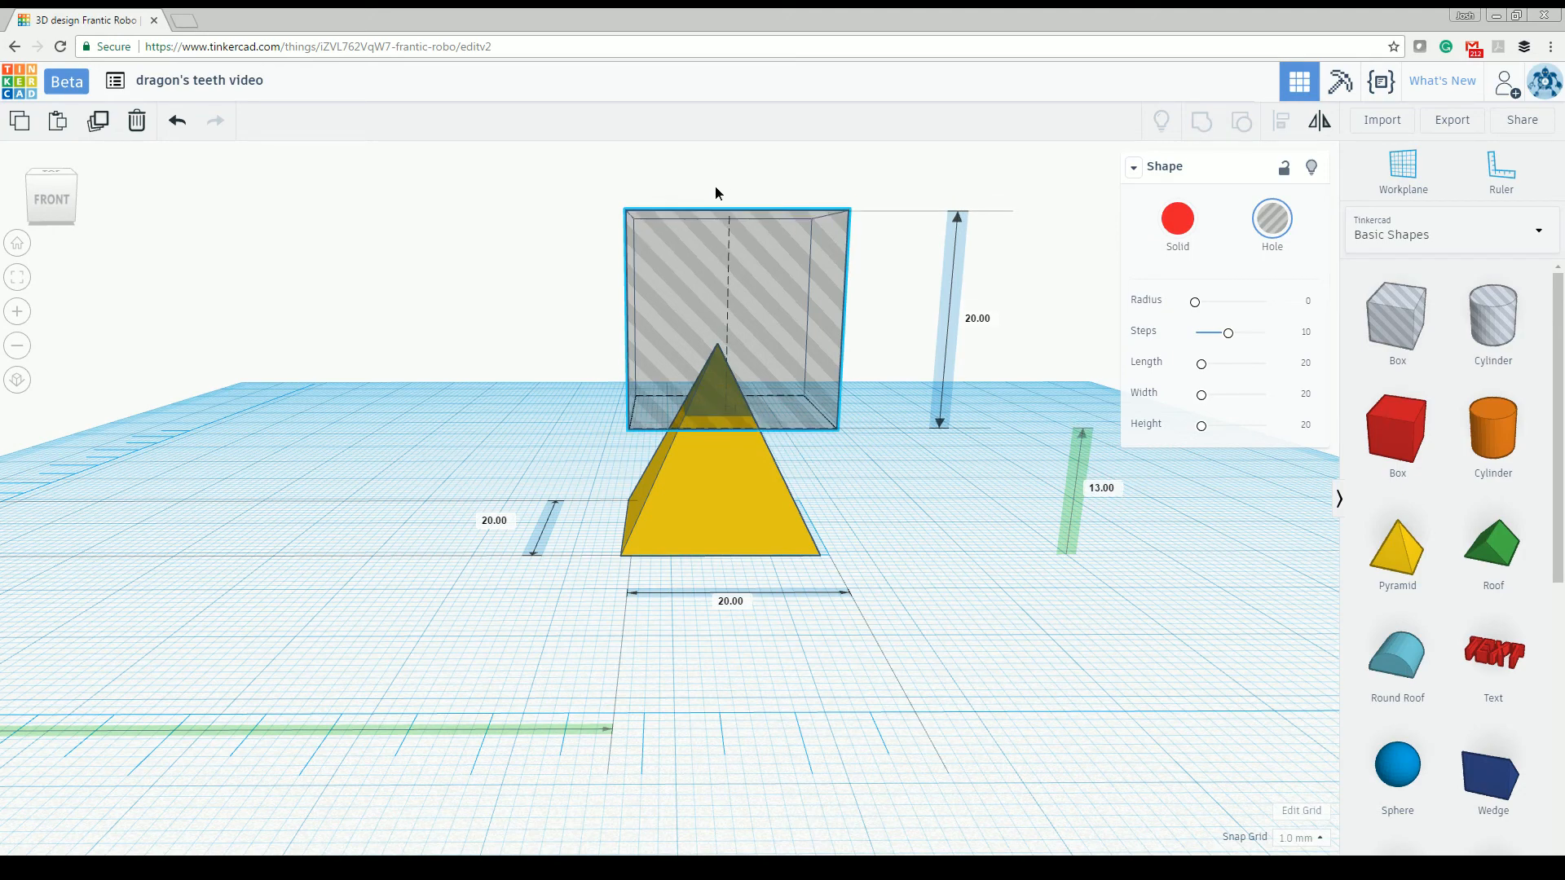
mouse_move(902, 540)
right_down()
mouse_move(906, 506)
mouse_move(902, 529)
right_up()
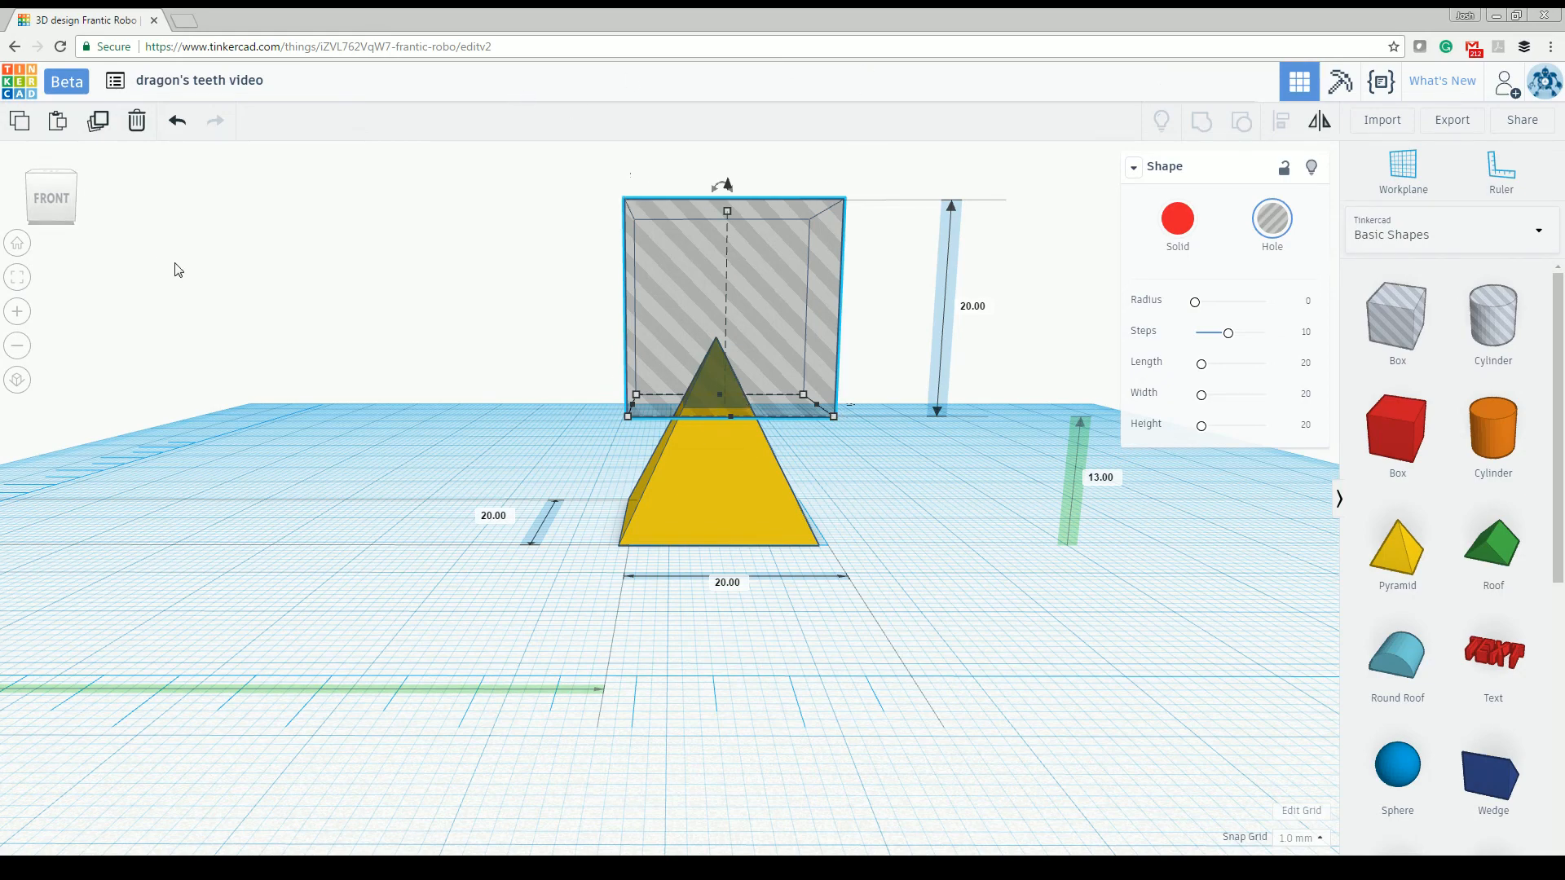
right_drag(799, 599, 539, 611)
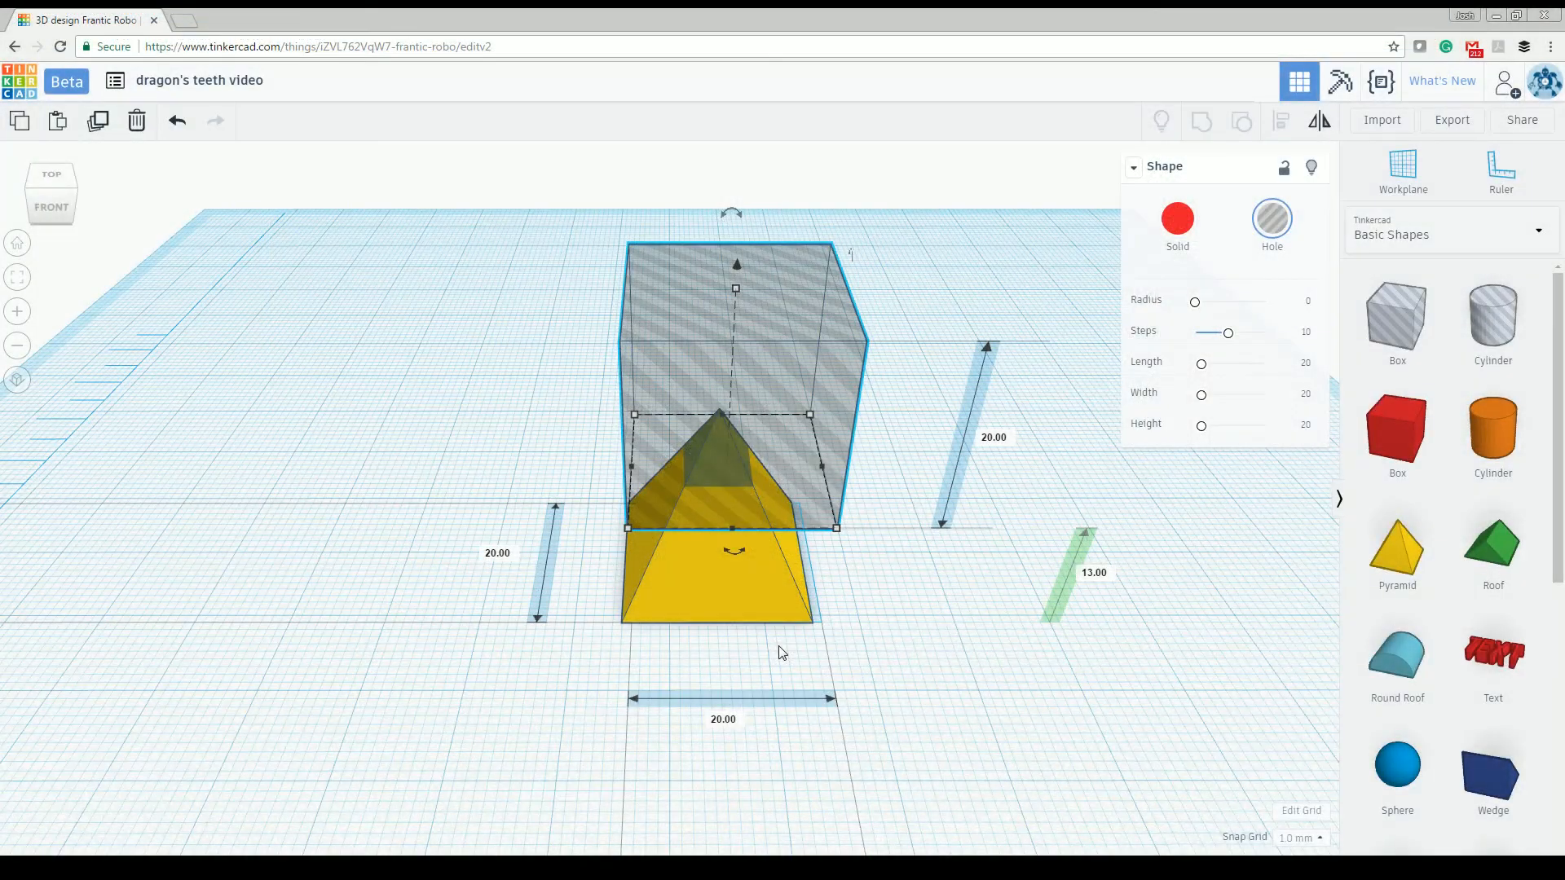
mouse_move(696, 603)
right_down()
mouse_move(665, 632)
mouse_move(547, 639)
mouse_move(701, 607)
right_up()
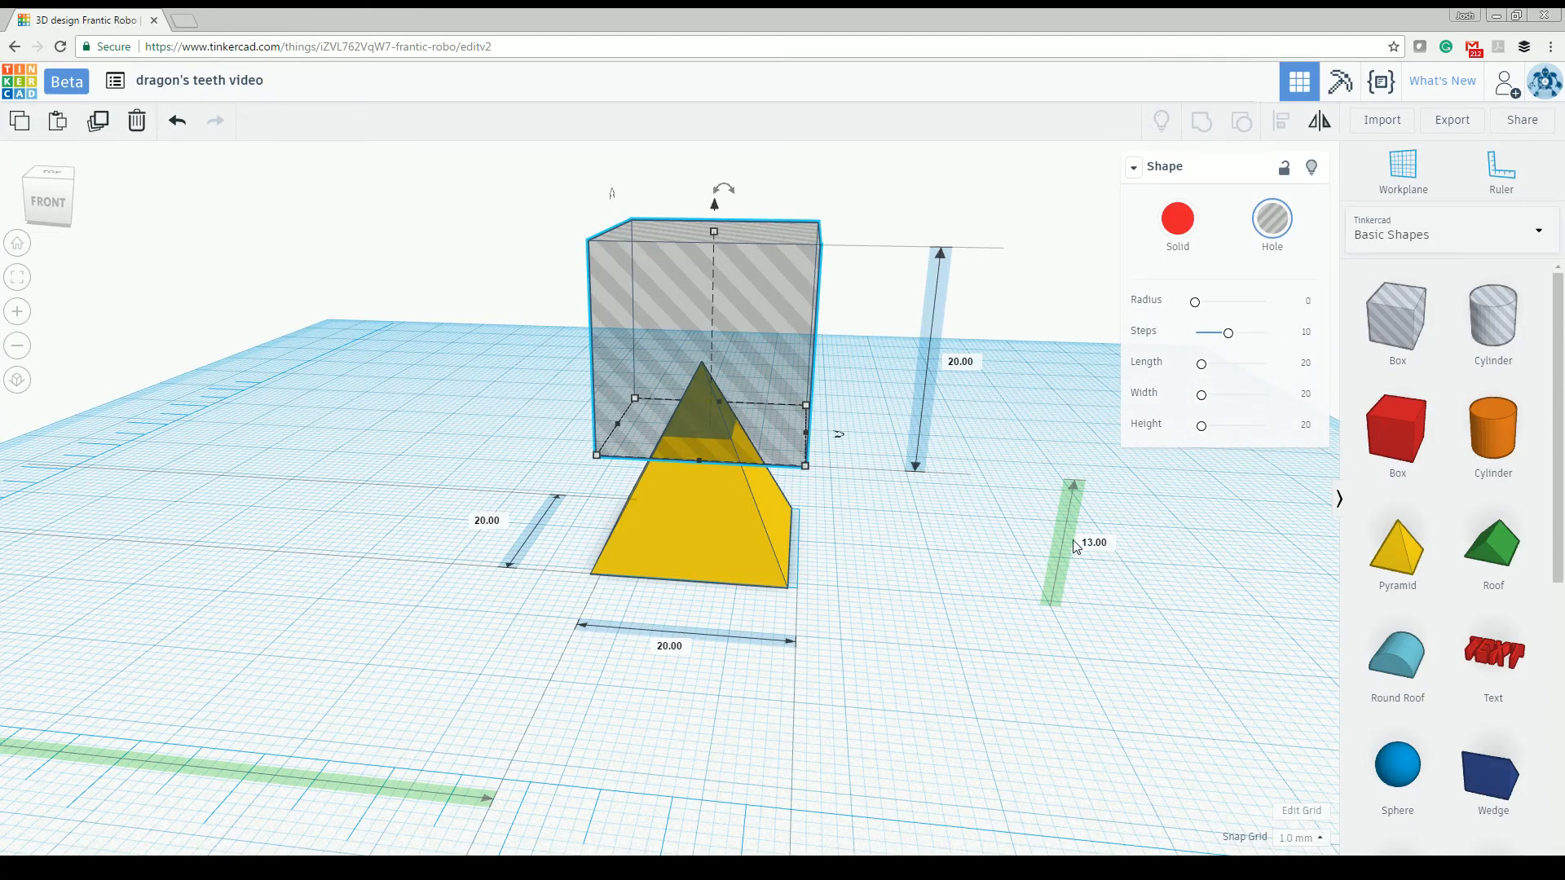
mouse_move(1047, 578)
right_down()
mouse_move(1017, 556)
mouse_move(1025, 586)
right_up()
right_drag(596, 558, 566, 434)
- Group the pyramid with the hole box to cut off its tip and form a truncated pyramid
click(501, 310)
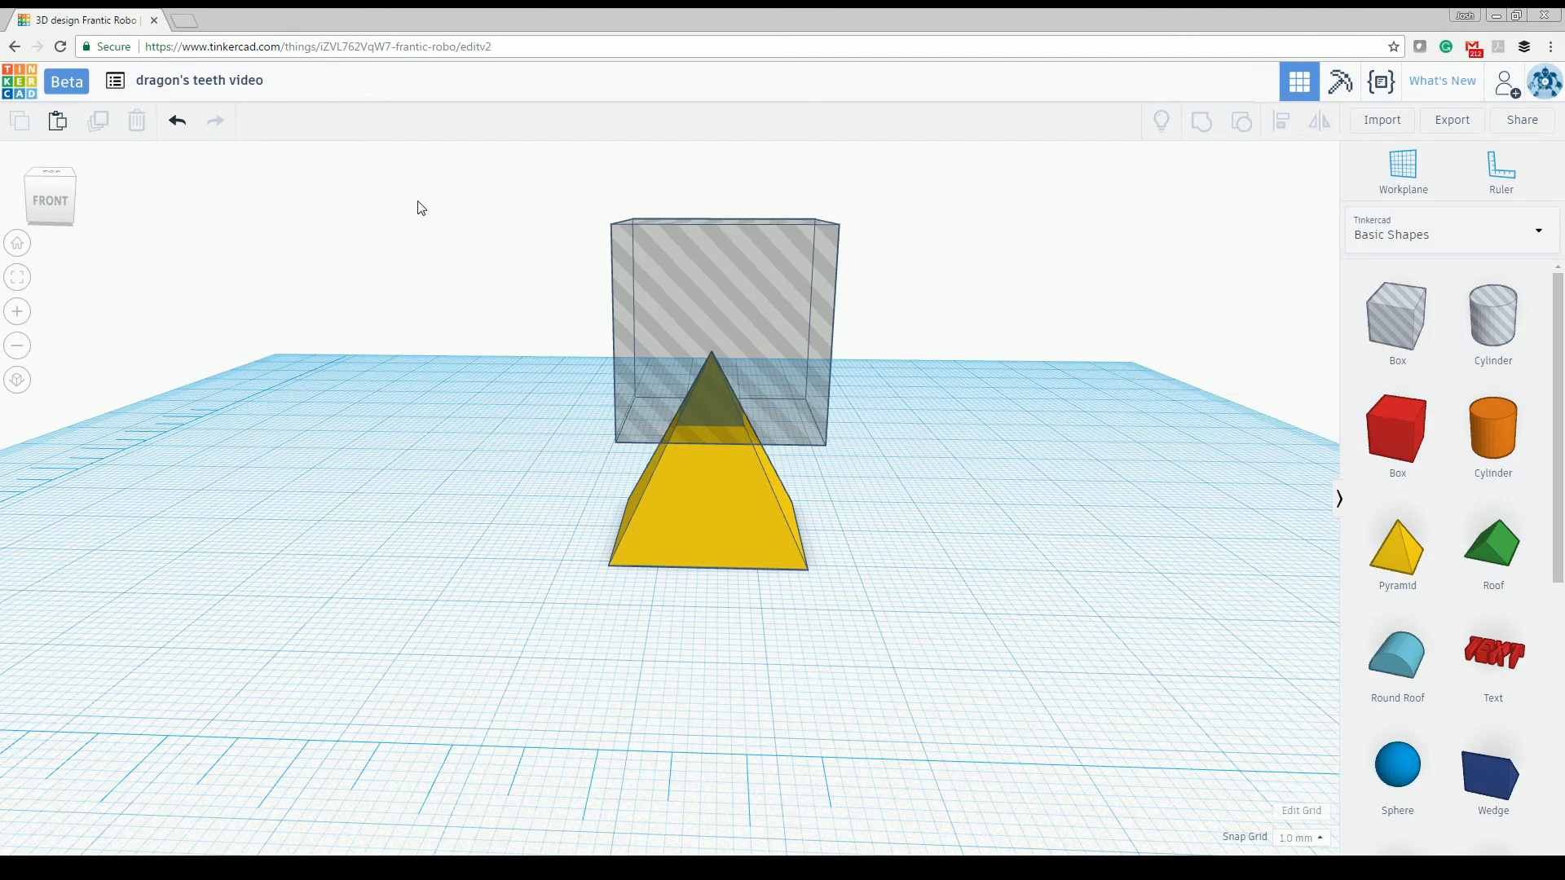
drag(411, 200, 1035, 636)
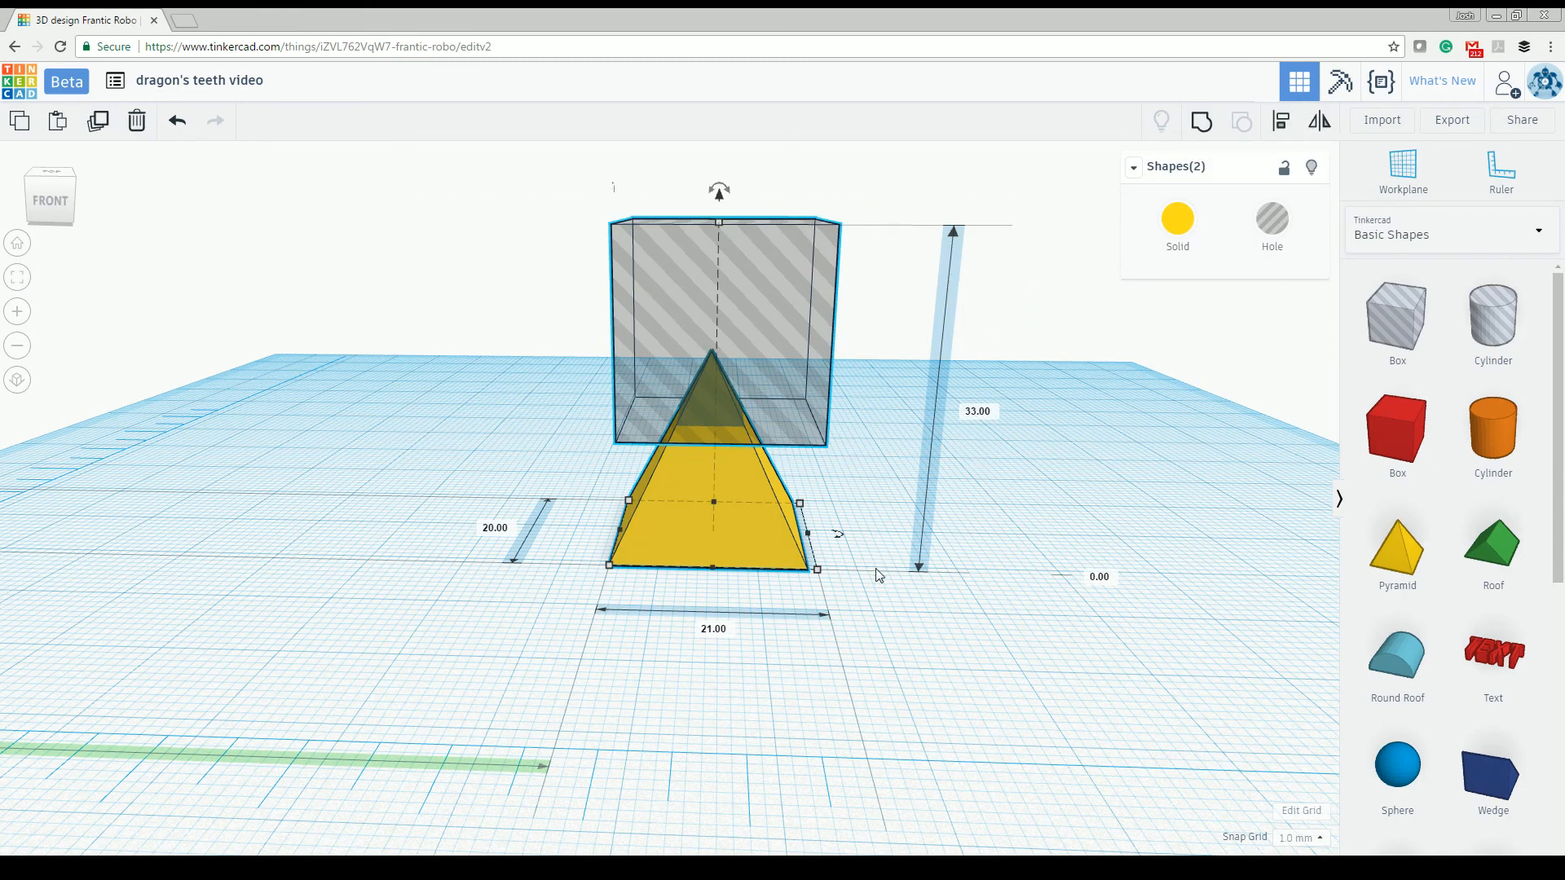
click(1201, 122)
right_drag(884, 405, 888, 495)
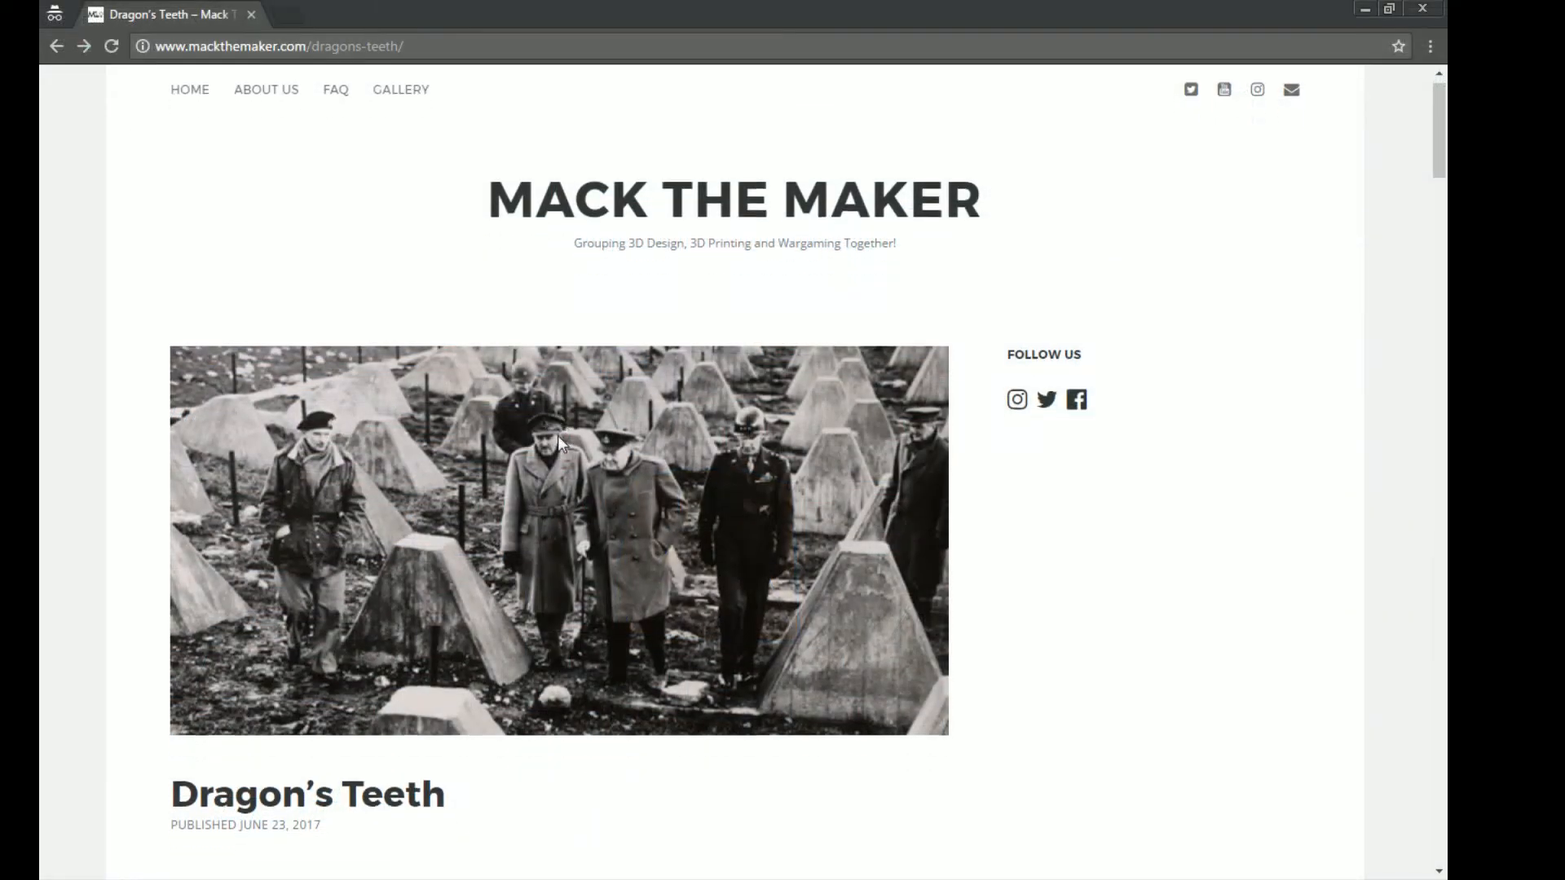
- Review the Dragon's Teeth article's height and base-size summaries, its spacing notes and the scaled 28mm sizes for Styles A to D
scroll(559, 440, down, 5)
scroll(559, 440, down, 20)
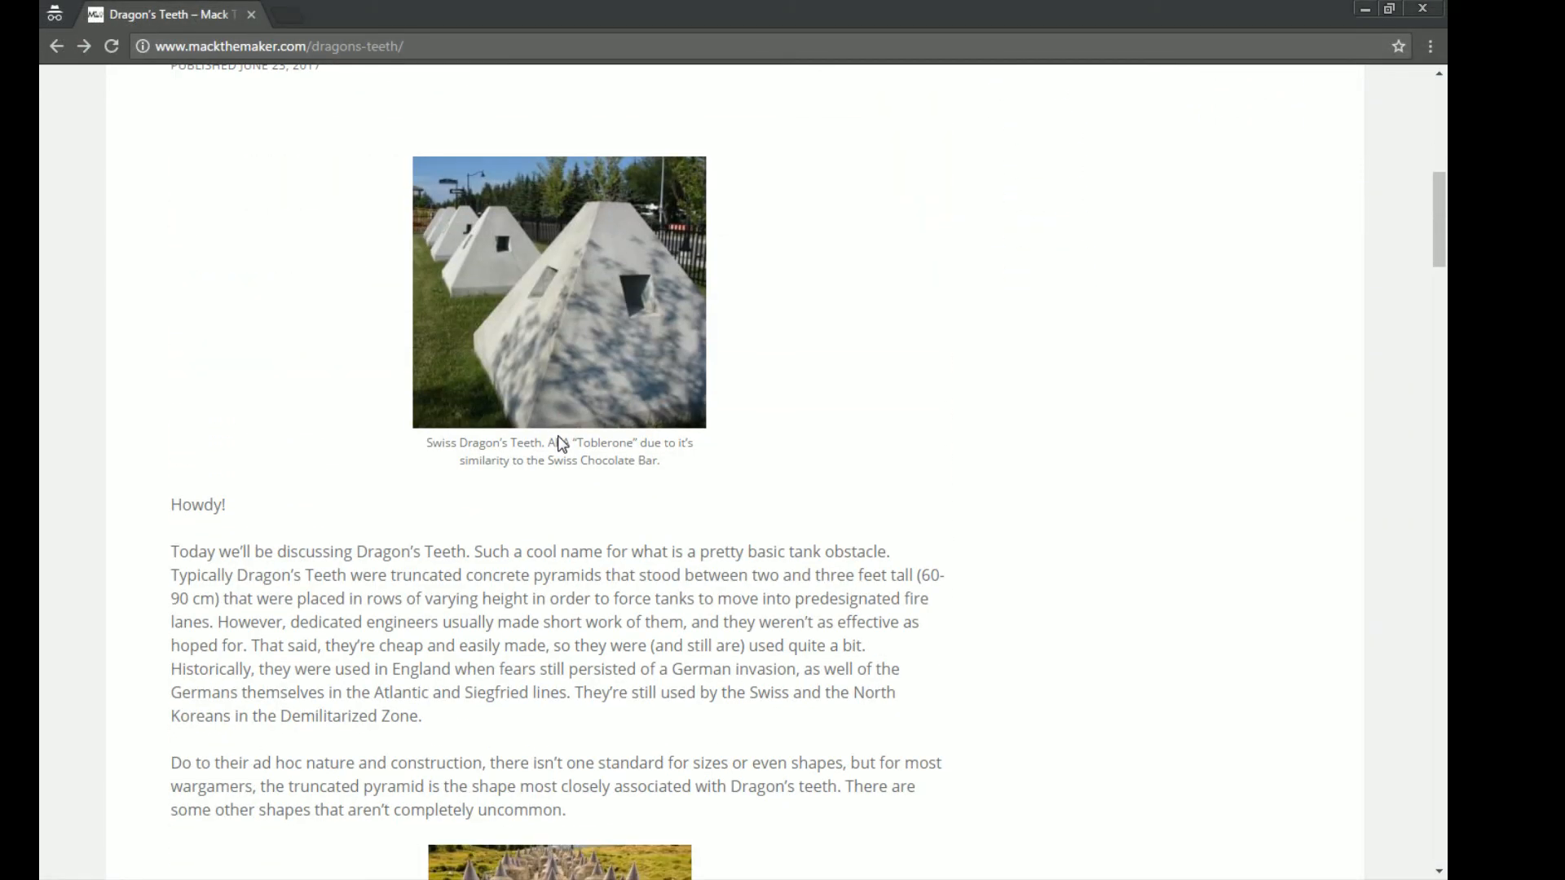
scroll(561, 443, down, 10)
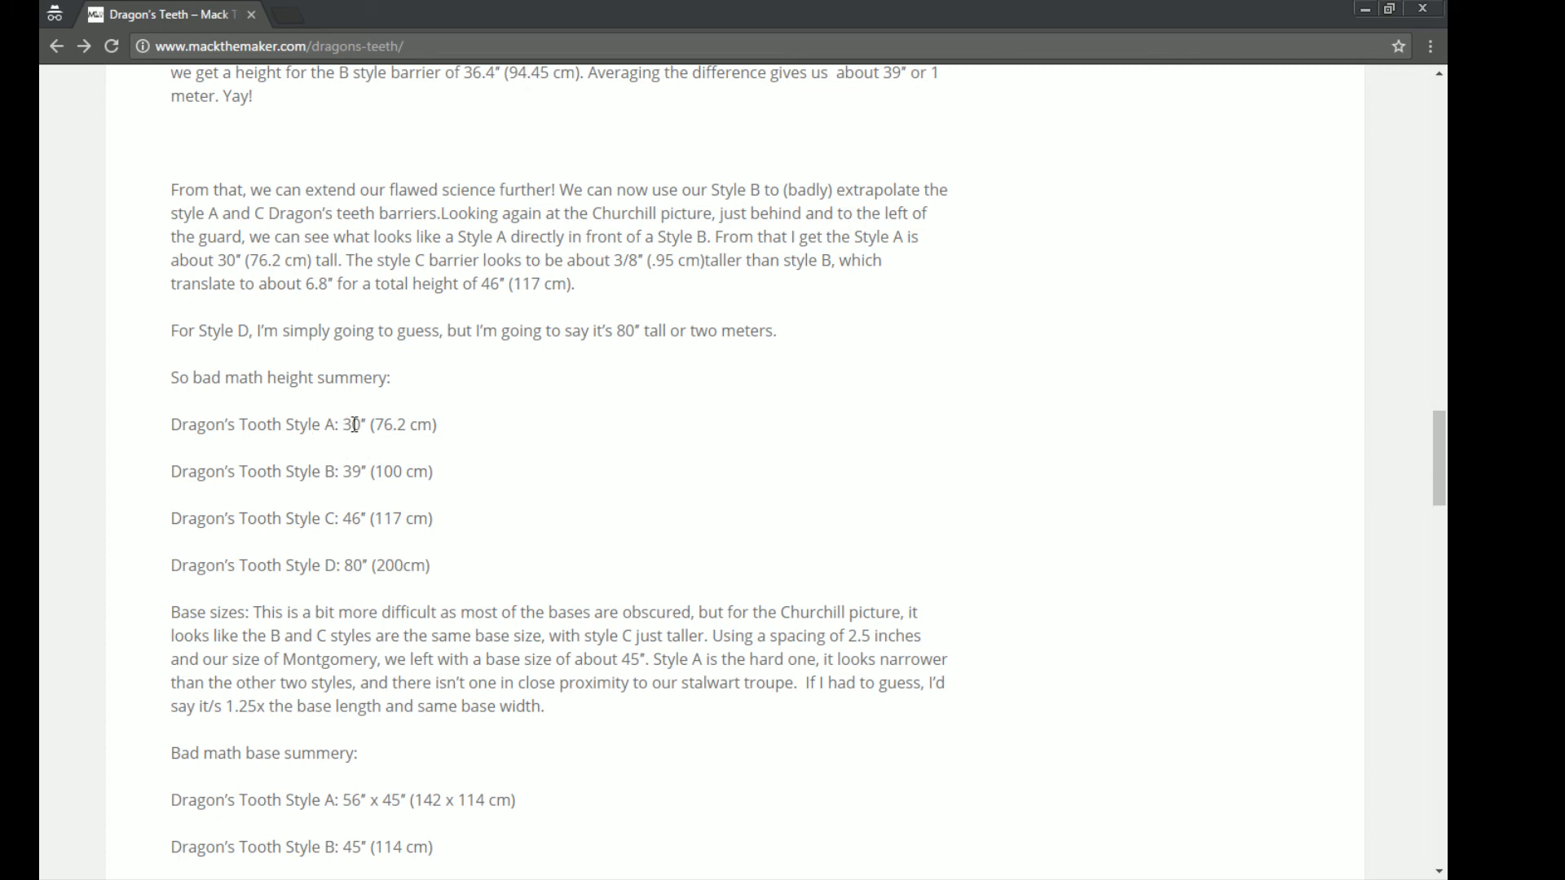
scroll(354, 425, down, 1)
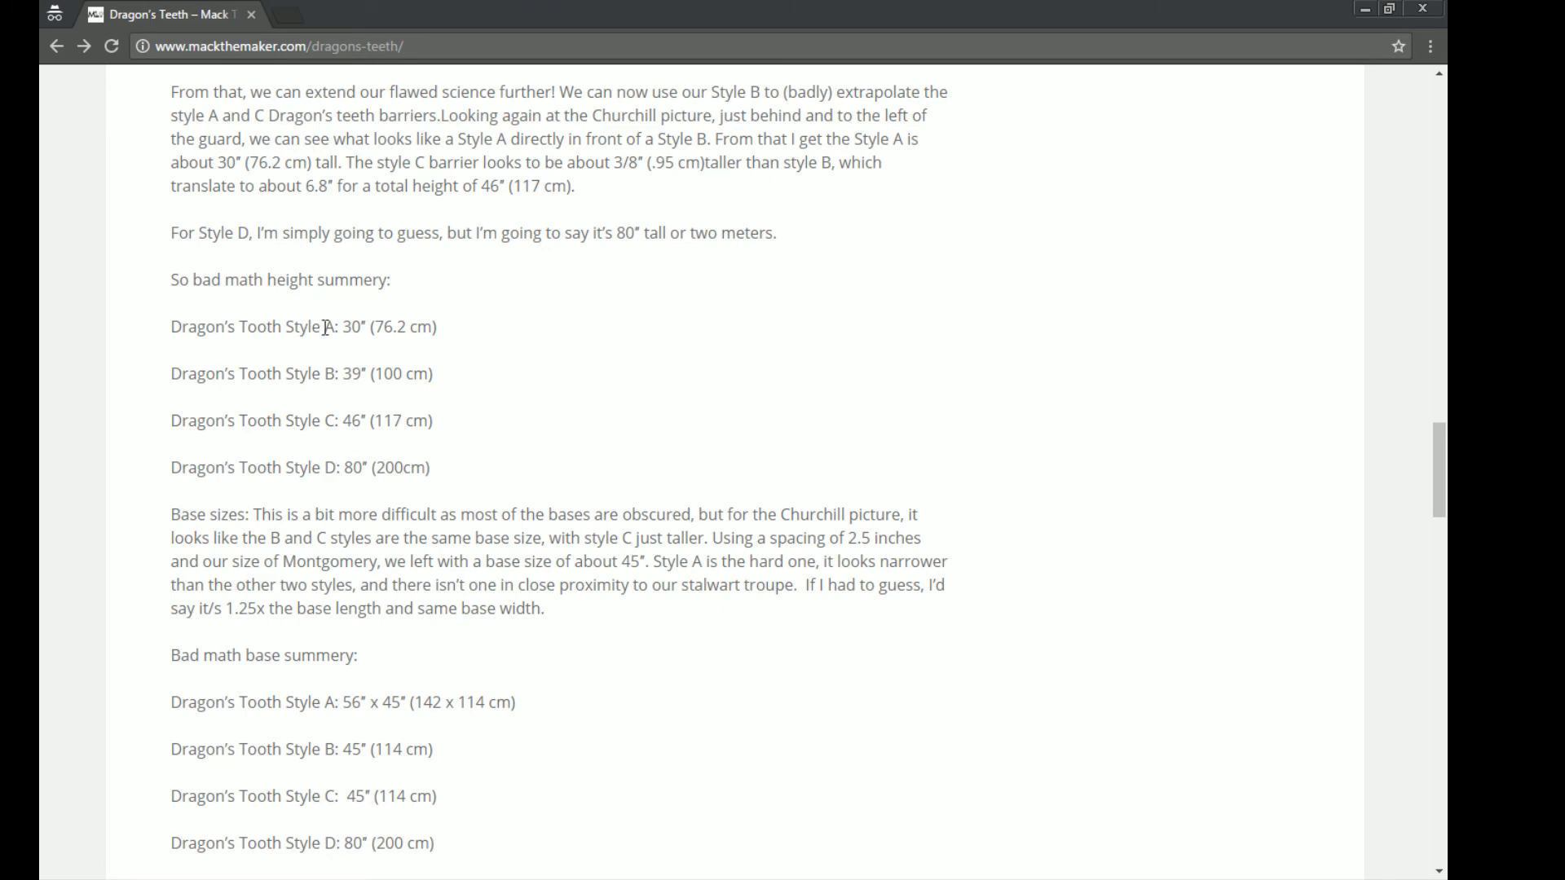
scroll(336, 322, down, 2)
scroll(335, 322, down, 7)
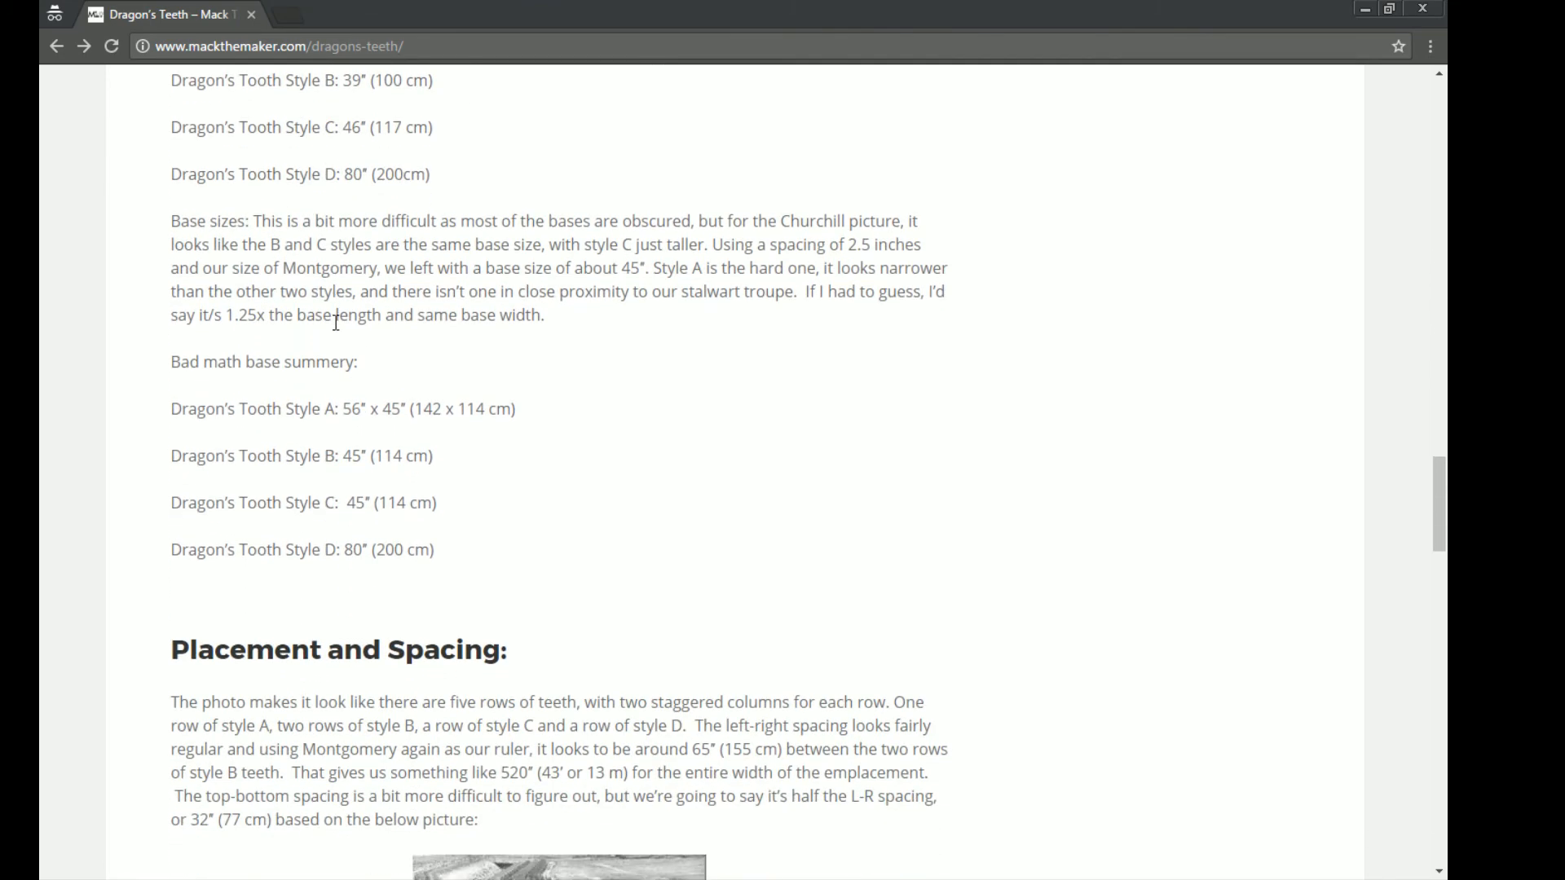
scroll(335, 322, down, 4)
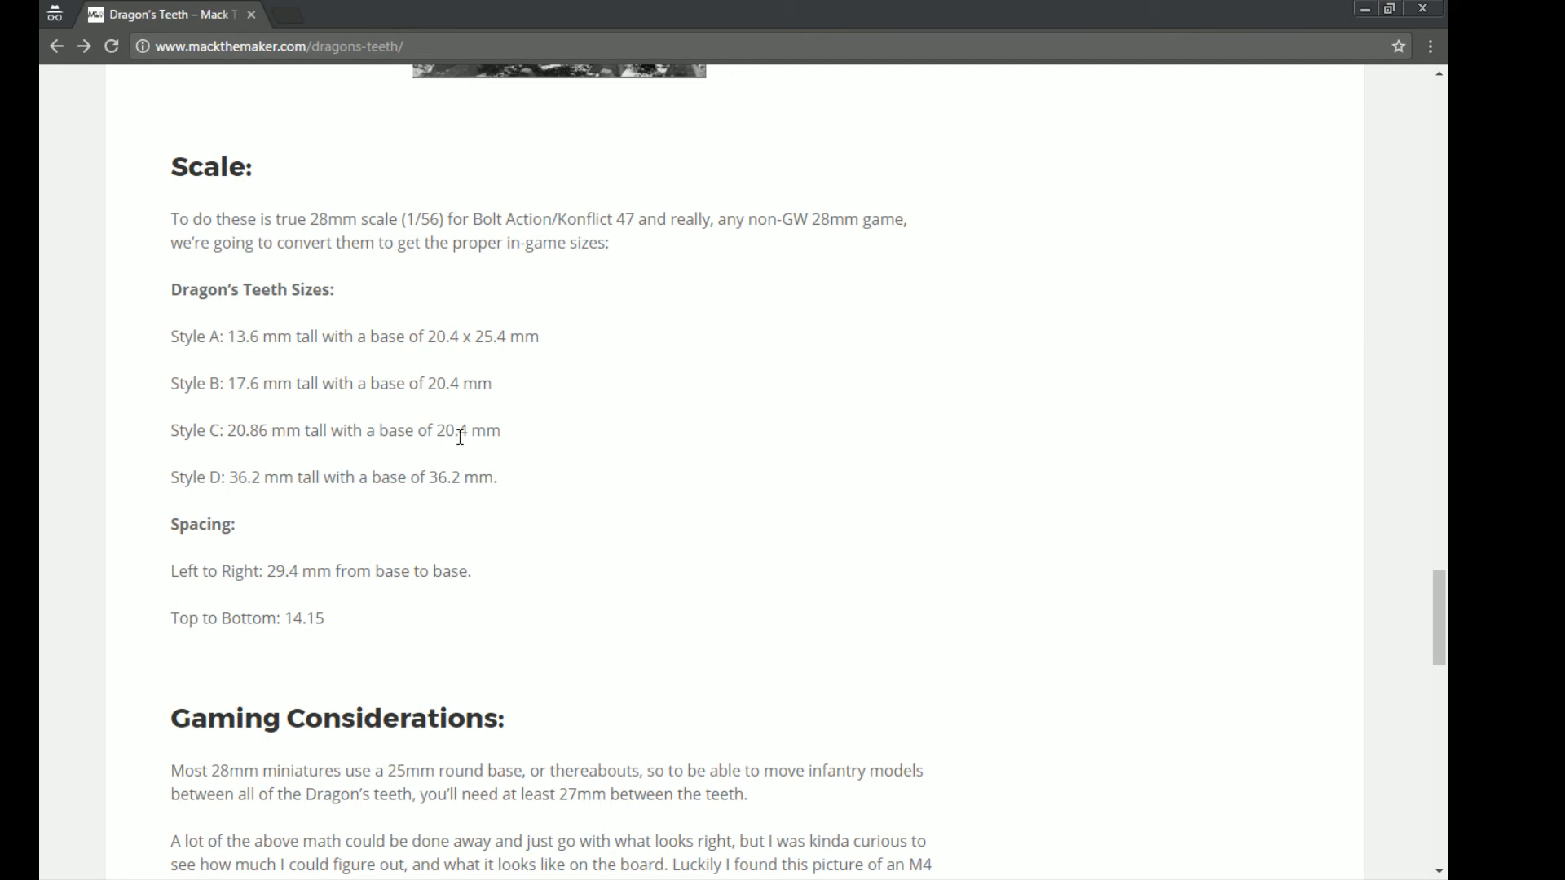
scroll(461, 436, down, 1)
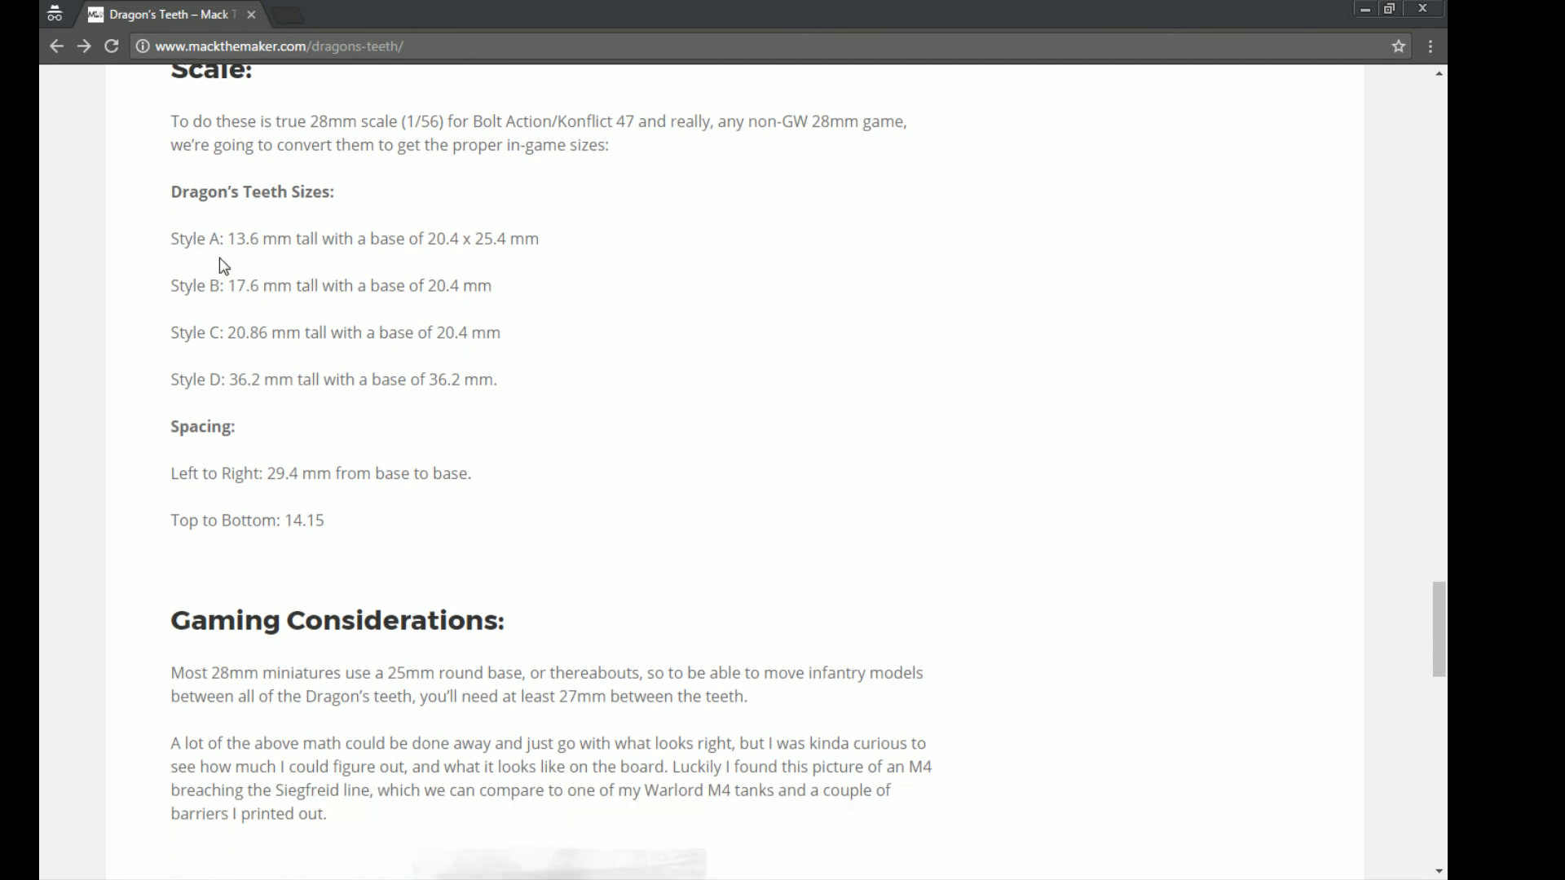
- Check the article's Style A size line, and set the truncated pyramid's height to 17.6 mm in Tinkercad for Style B
drag(193, 239, 423, 239)
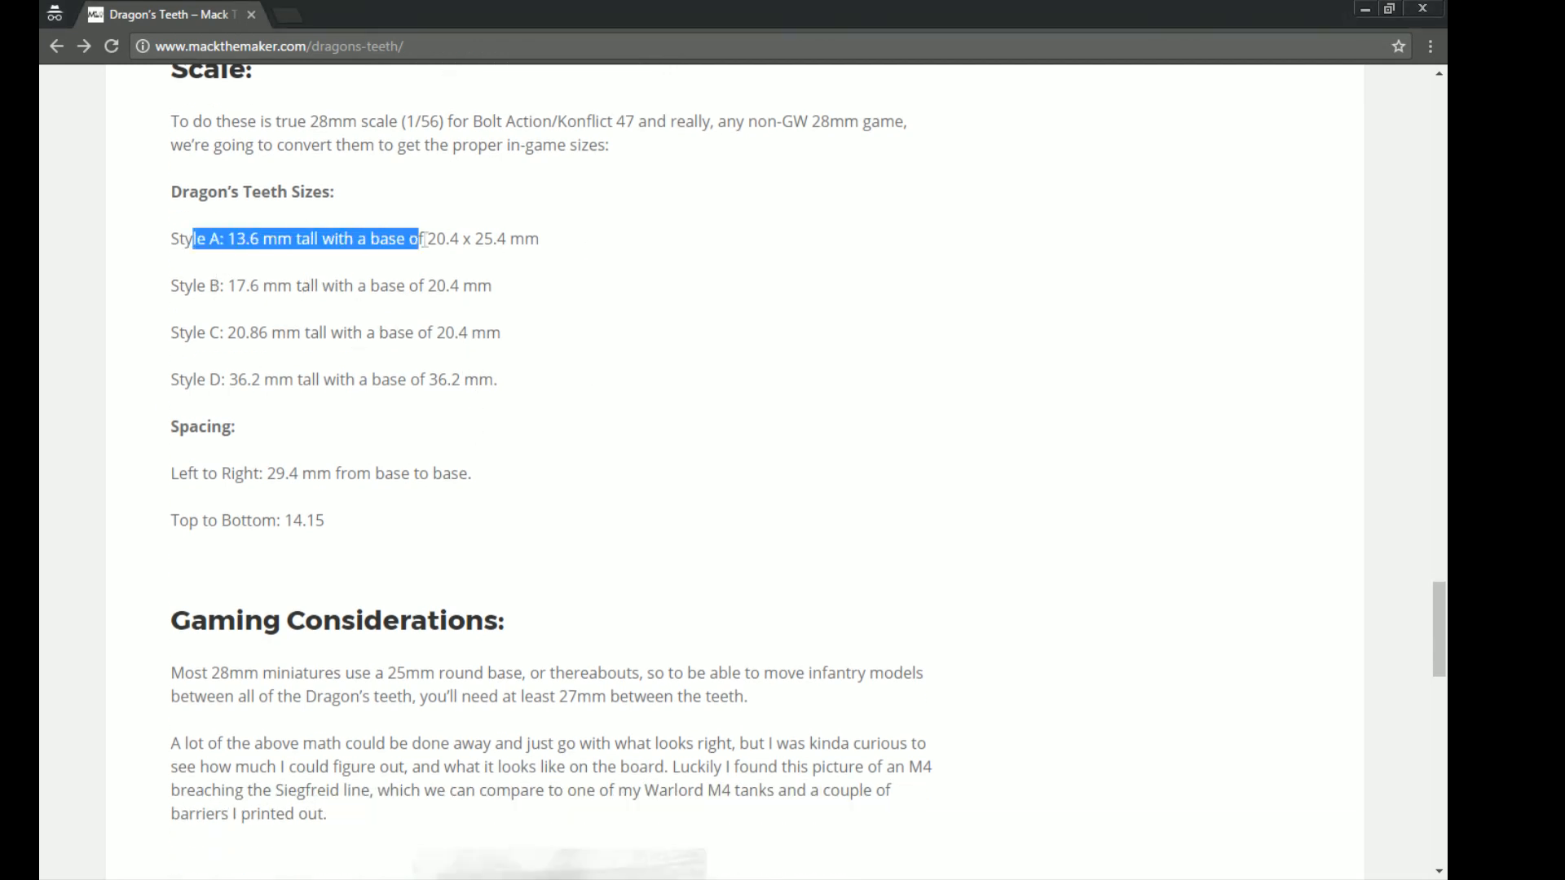
click(434, 262)
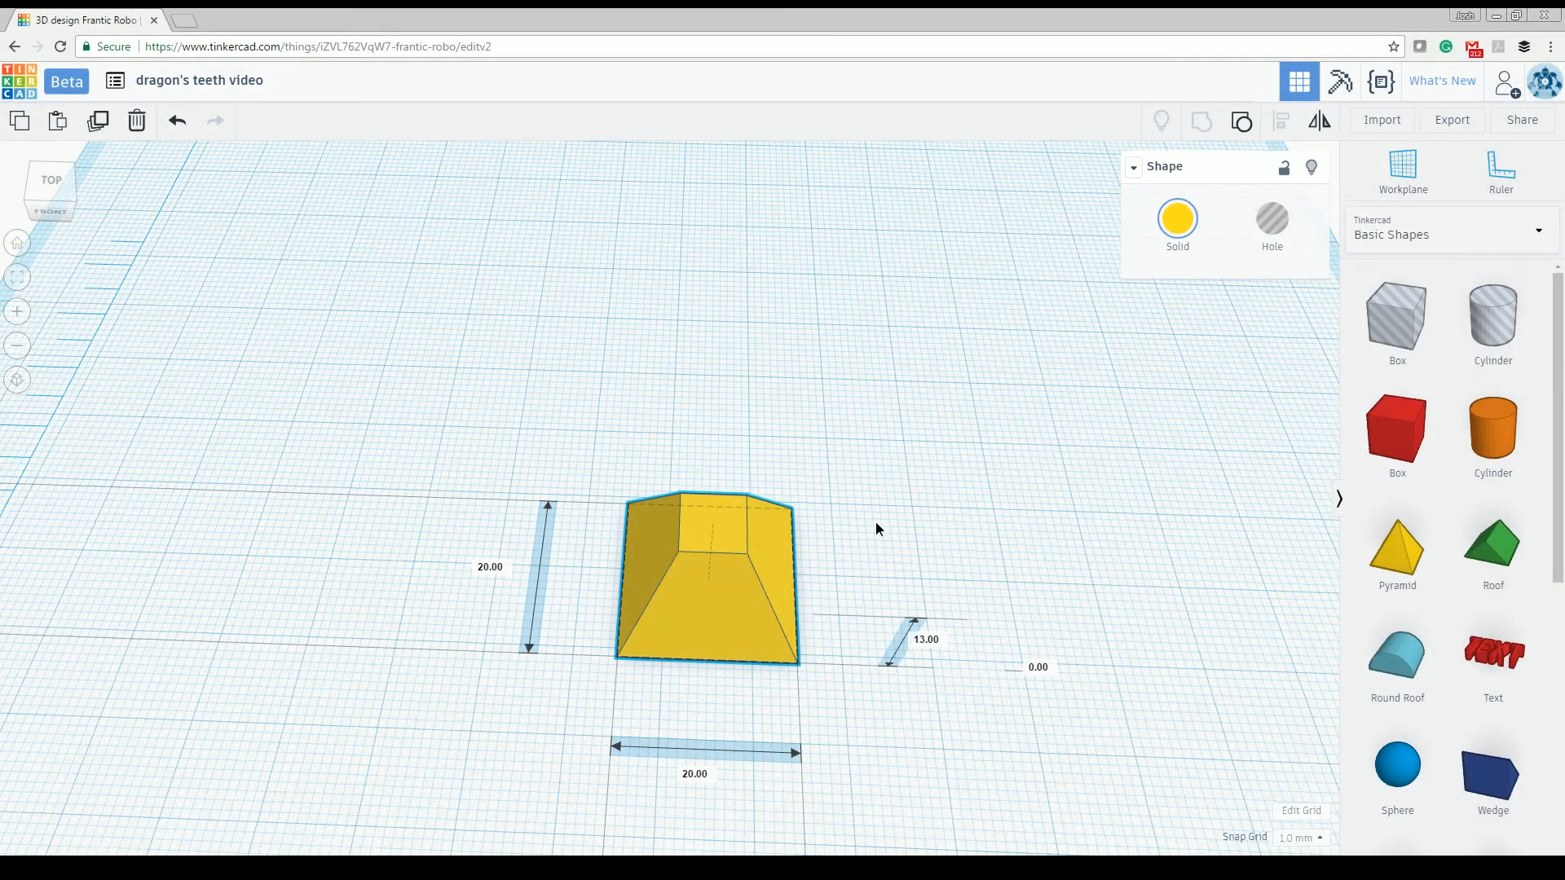
right_drag(876, 521, 900, 459)
click(960, 511)
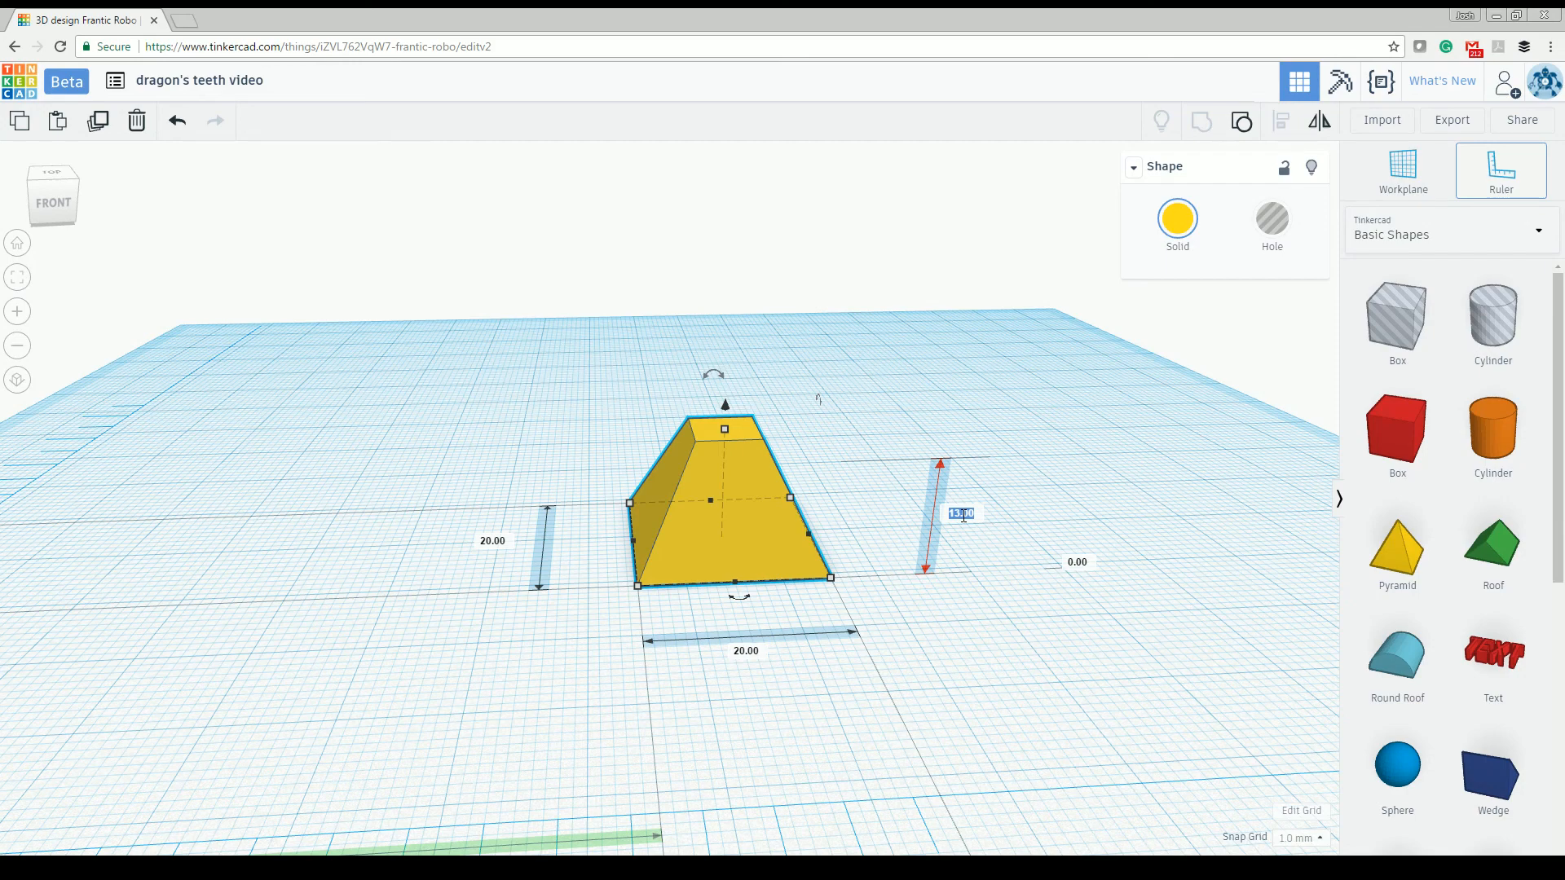
key(BackSpace)
key(Return)
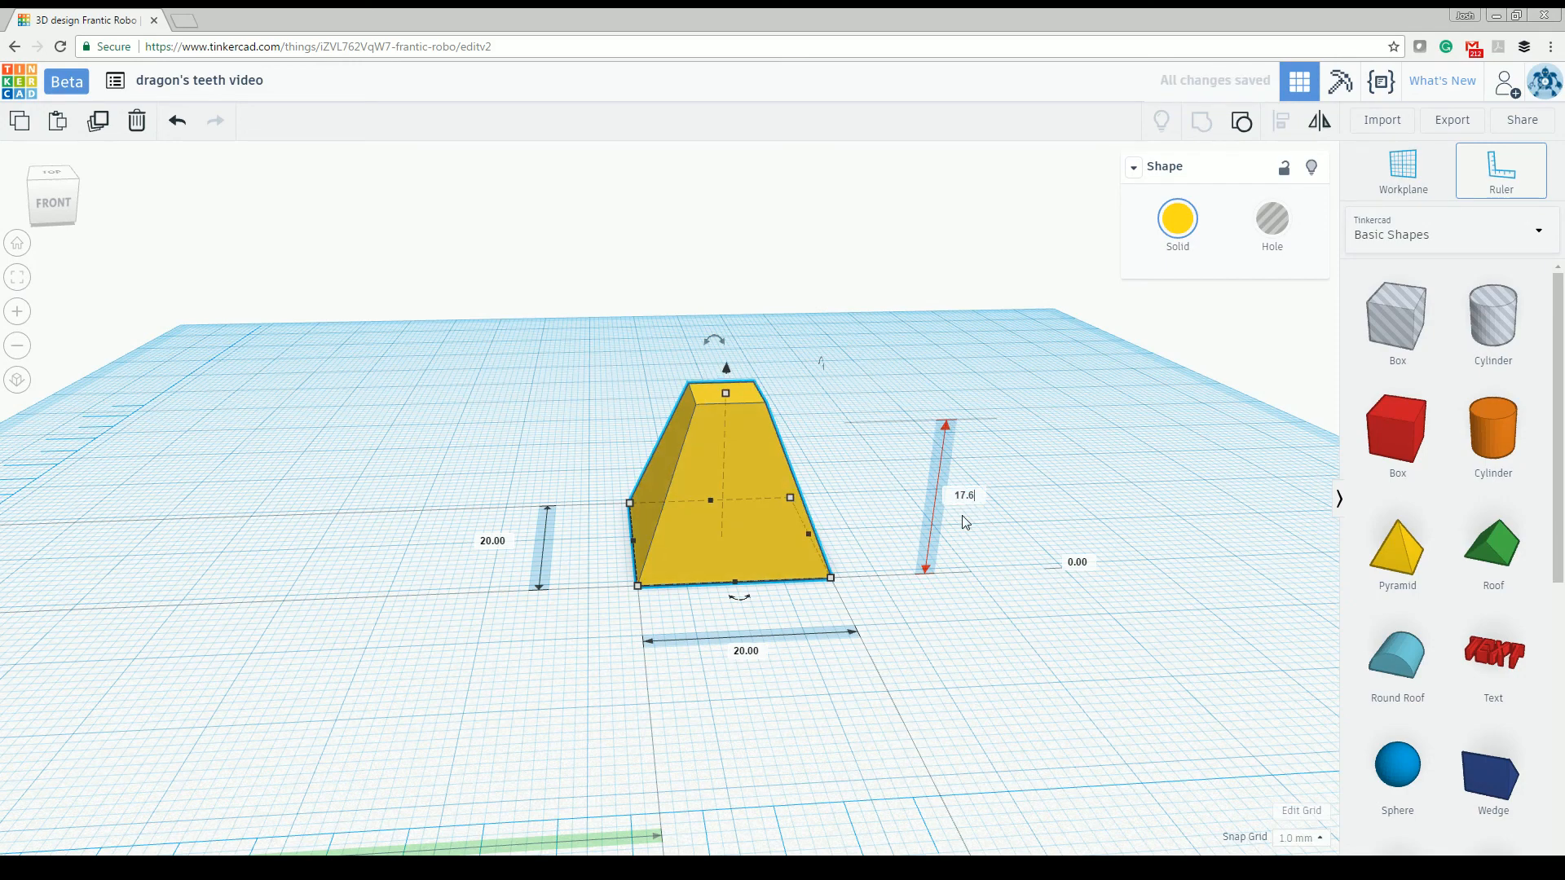
- Examine the truncated pyramid's shape and flat top up close and from several angles
right_drag(431, 424, 423, 496)
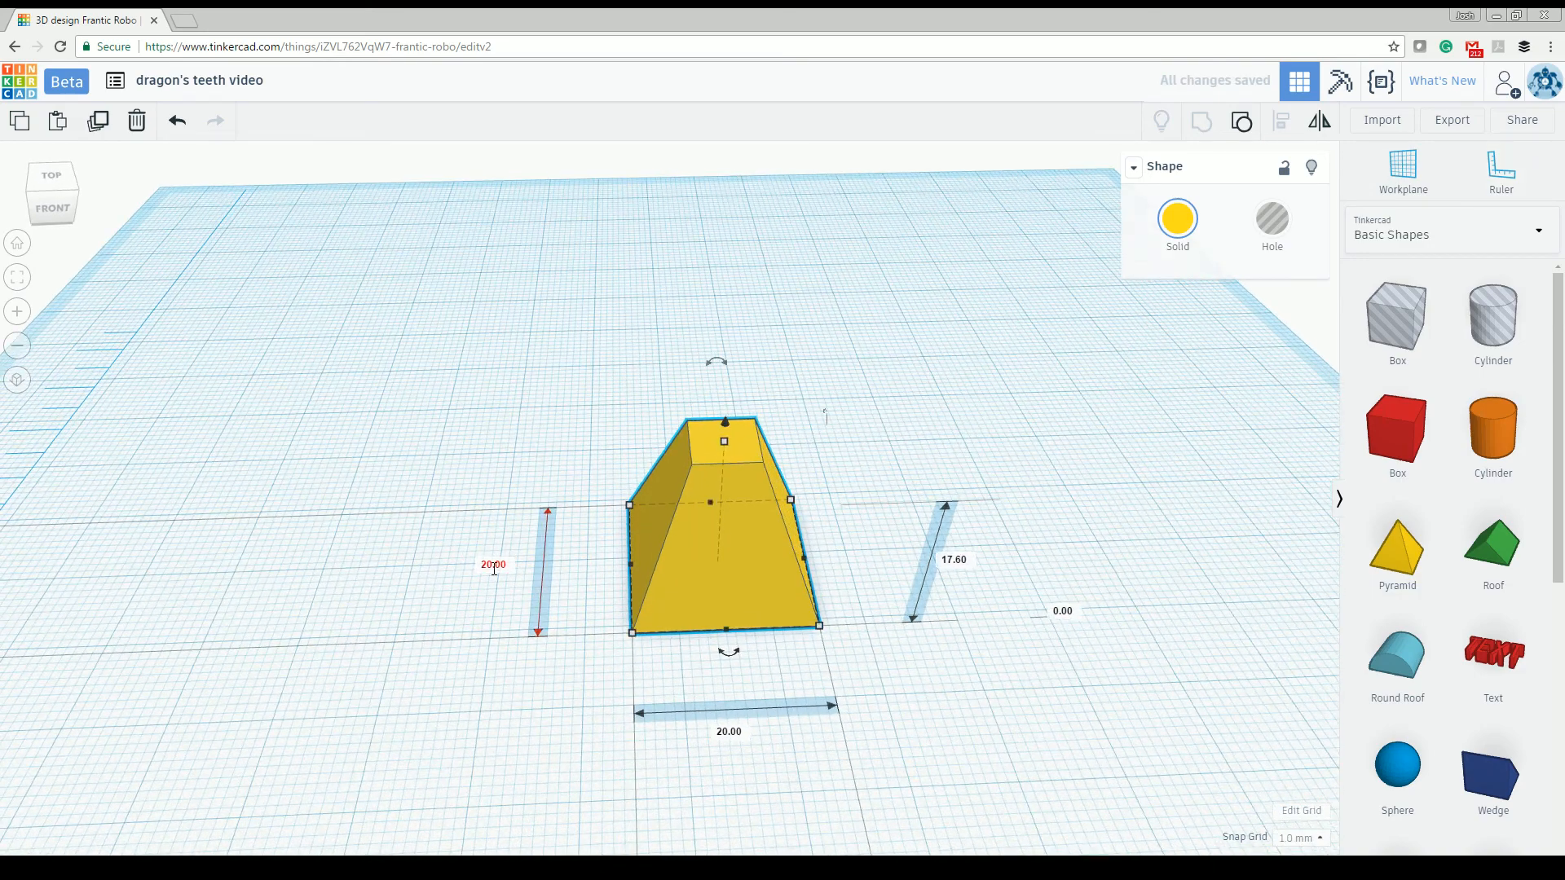
right_drag(762, 740, 790, 784)
right_drag(844, 468, 878, 454)
right_drag(986, 466, 995, 559)
scroll(995, 559, up, 4)
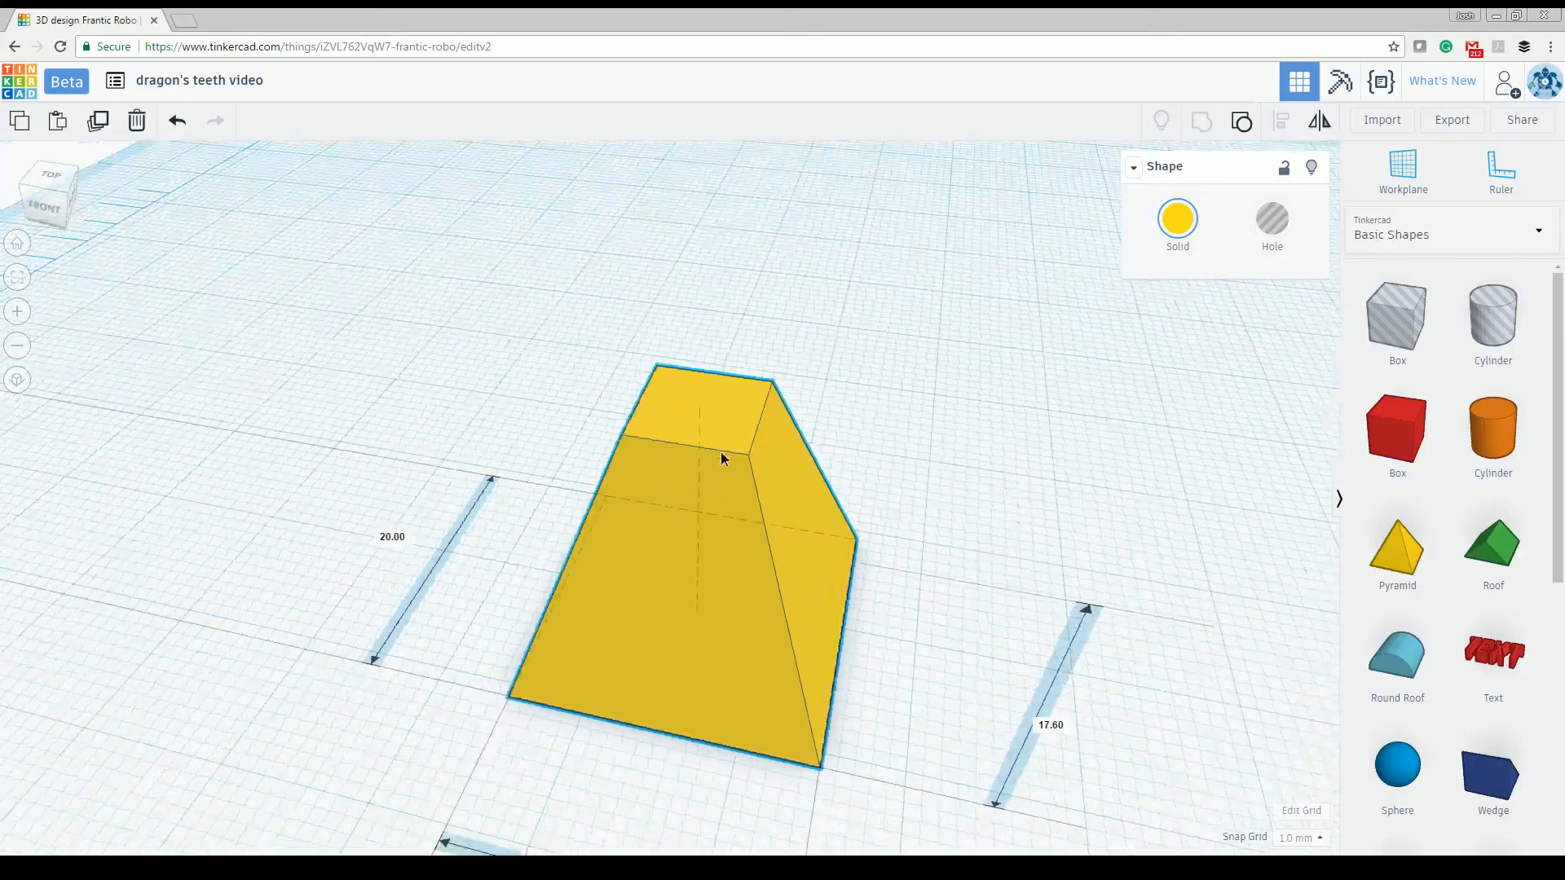
right_drag(721, 458, 731, 360)
scroll(962, 580, down, 4)
click(584, 418)
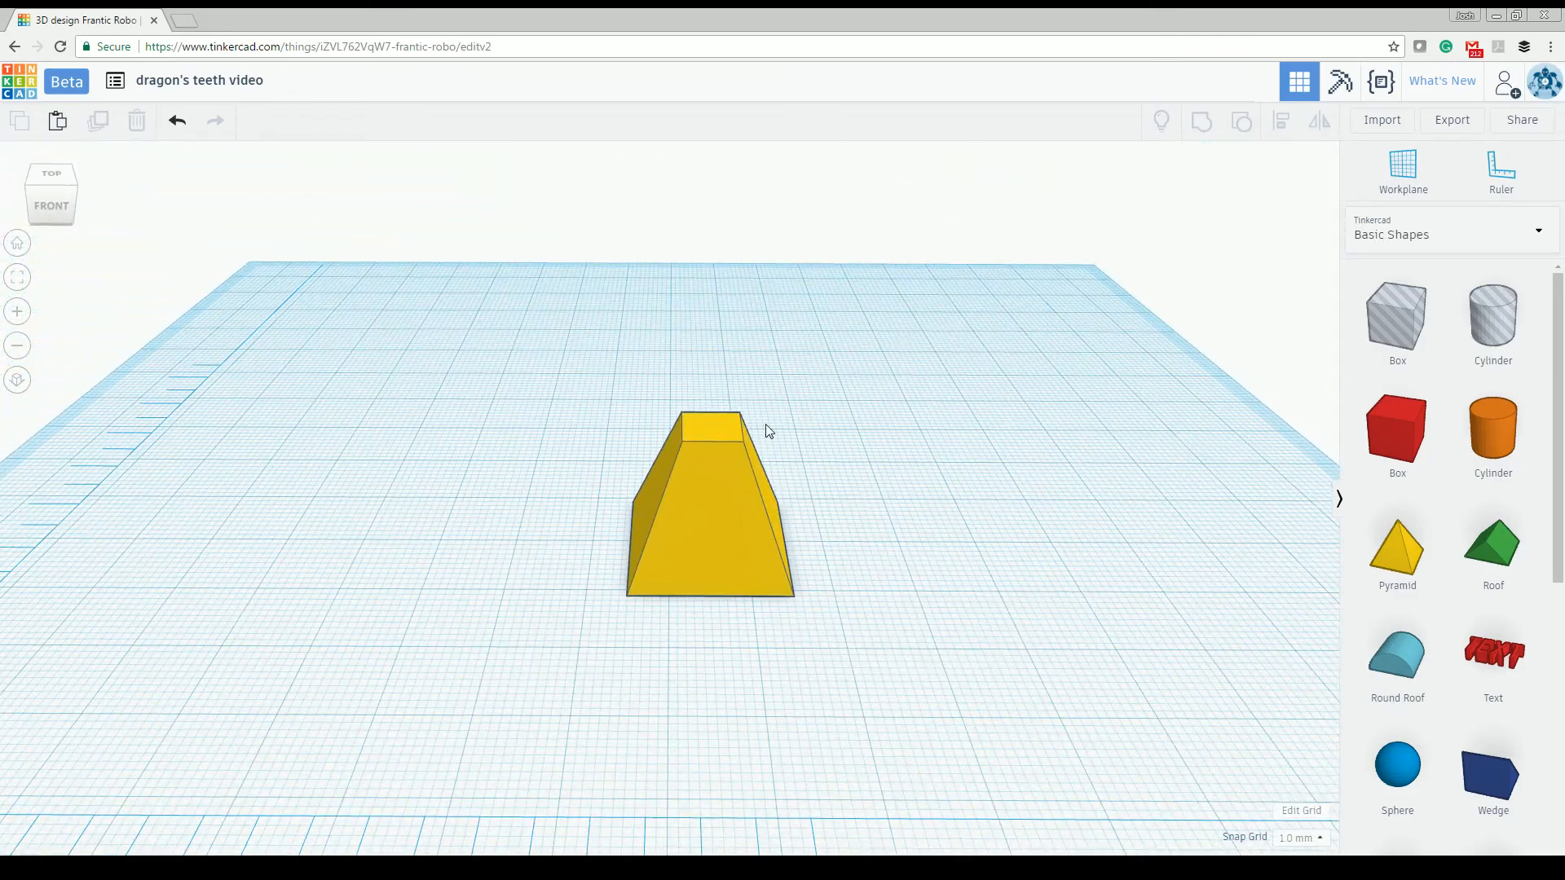
- Duplicate the truncated pyramid and place the copy beside the original with a gap between their bases
click(721, 499)
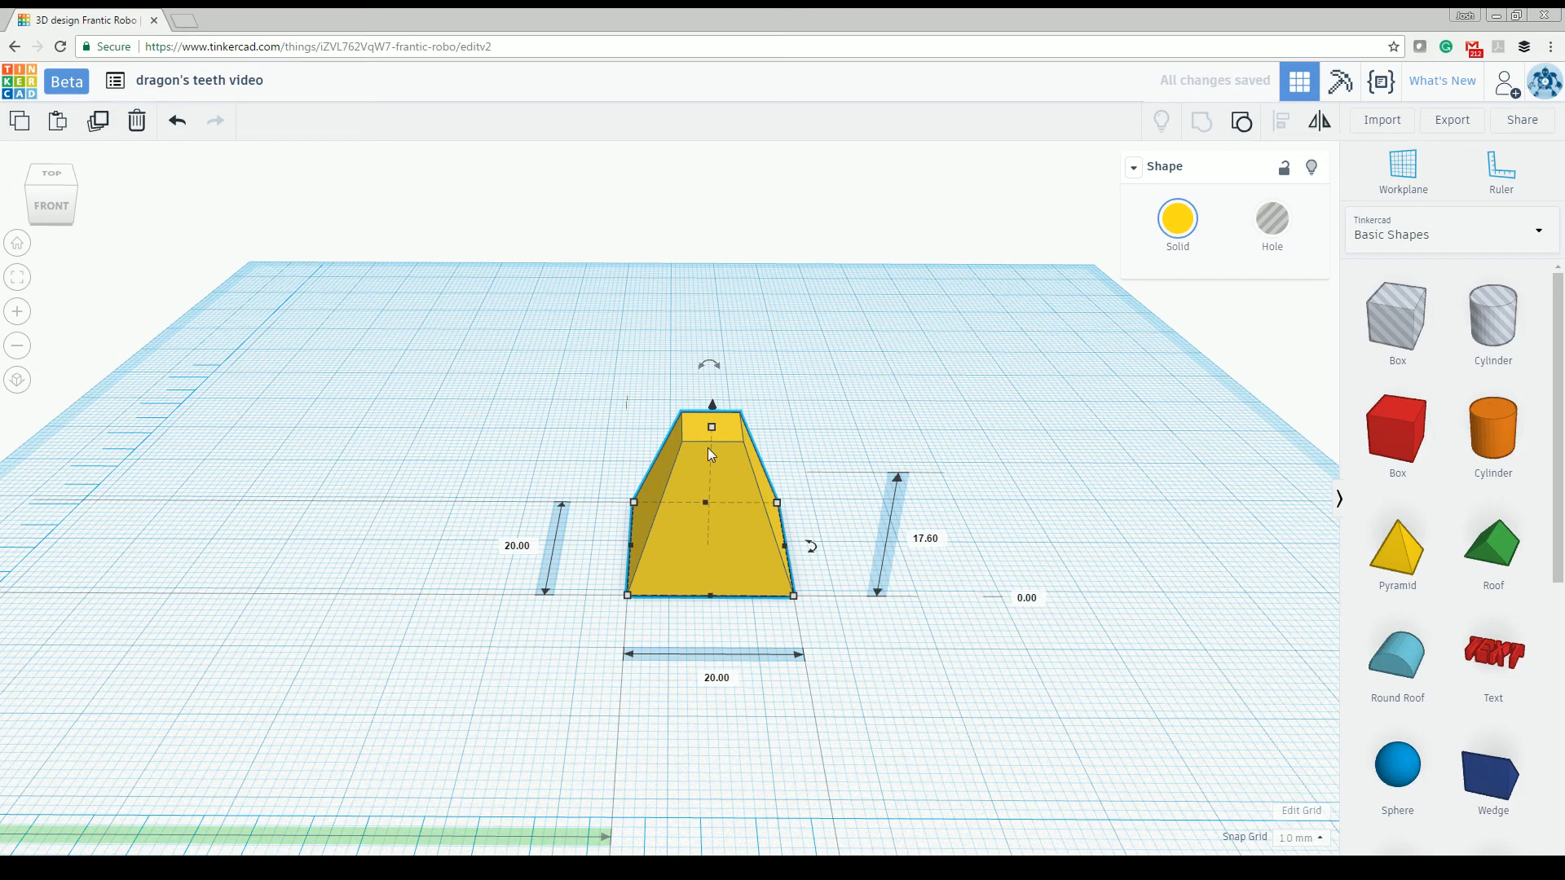
alt+drag(711, 476, 952, 470)
right_drag(1042, 596, 786, 741)
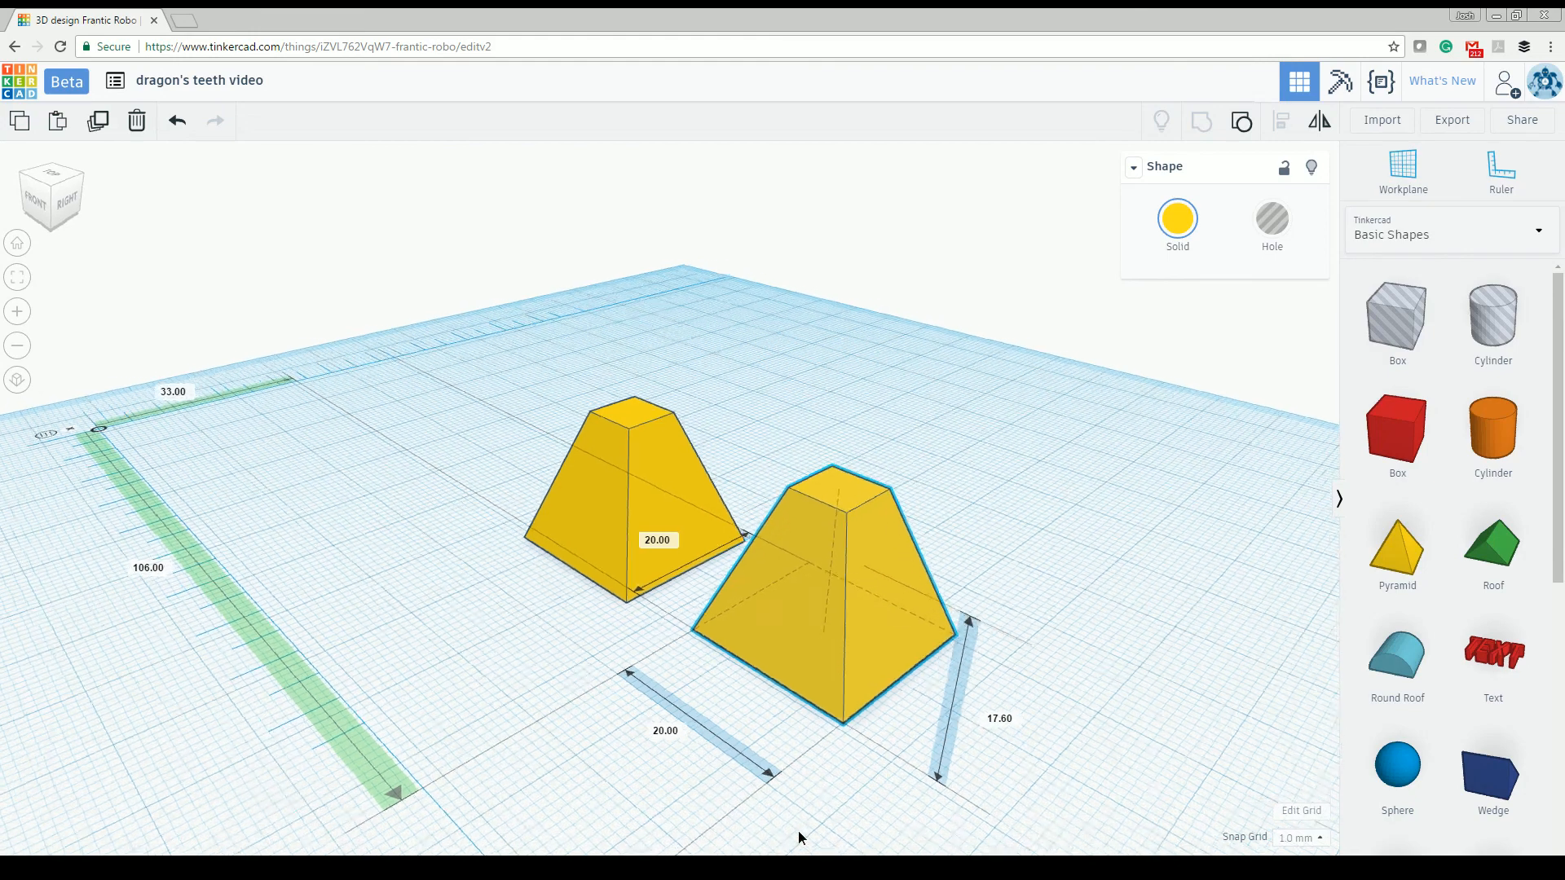
right_drag(791, 832, 952, 637)
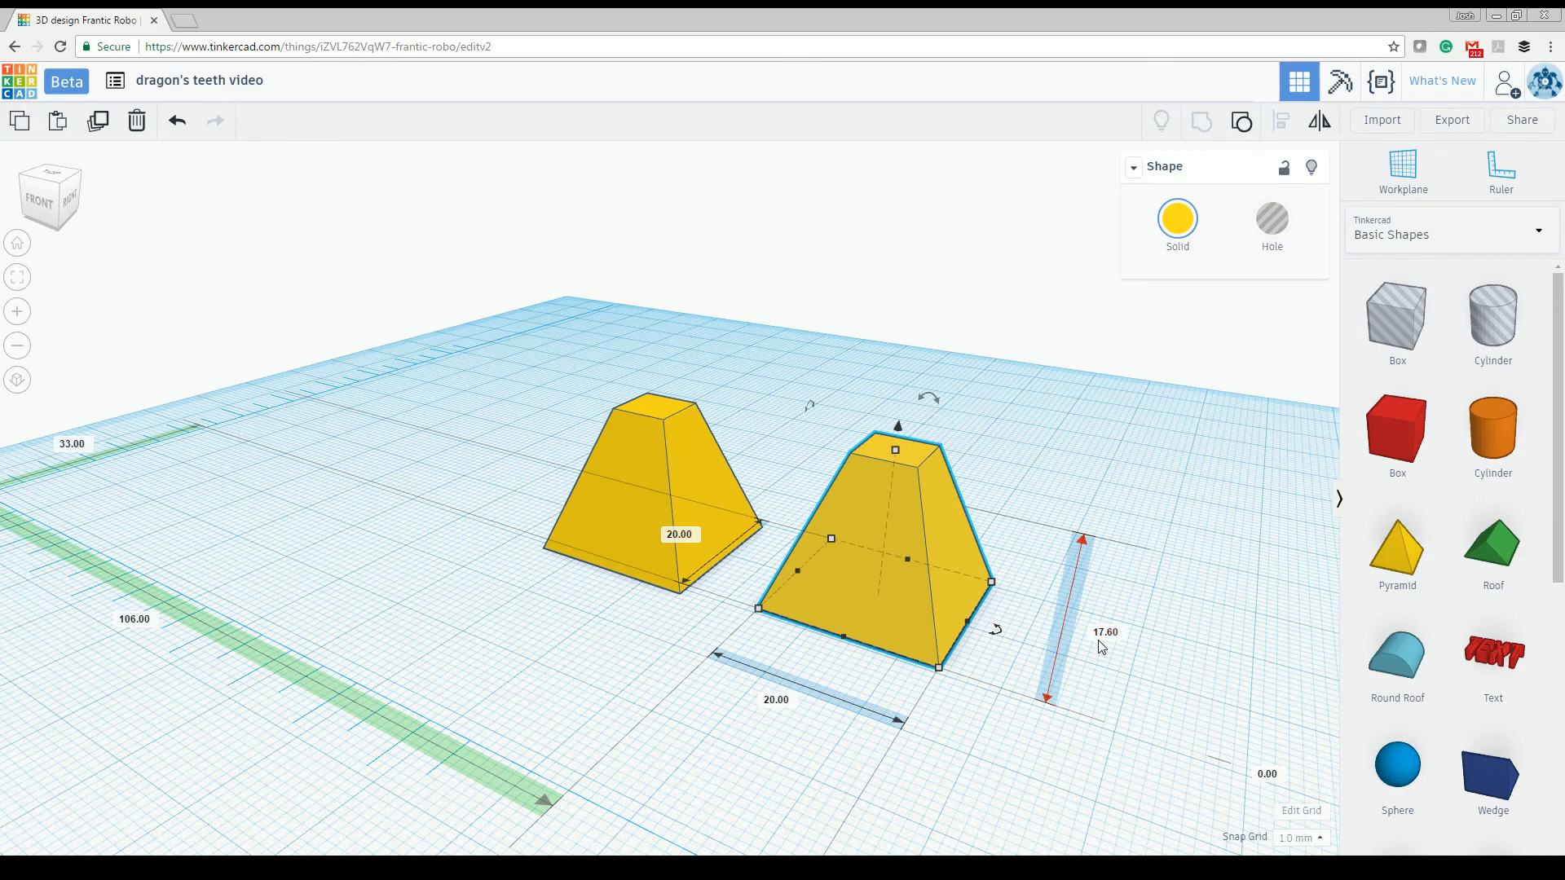
- Set the height of the copied truncated pyramid to 21 mm for Style C
right_drag(1103, 673, 1126, 563)
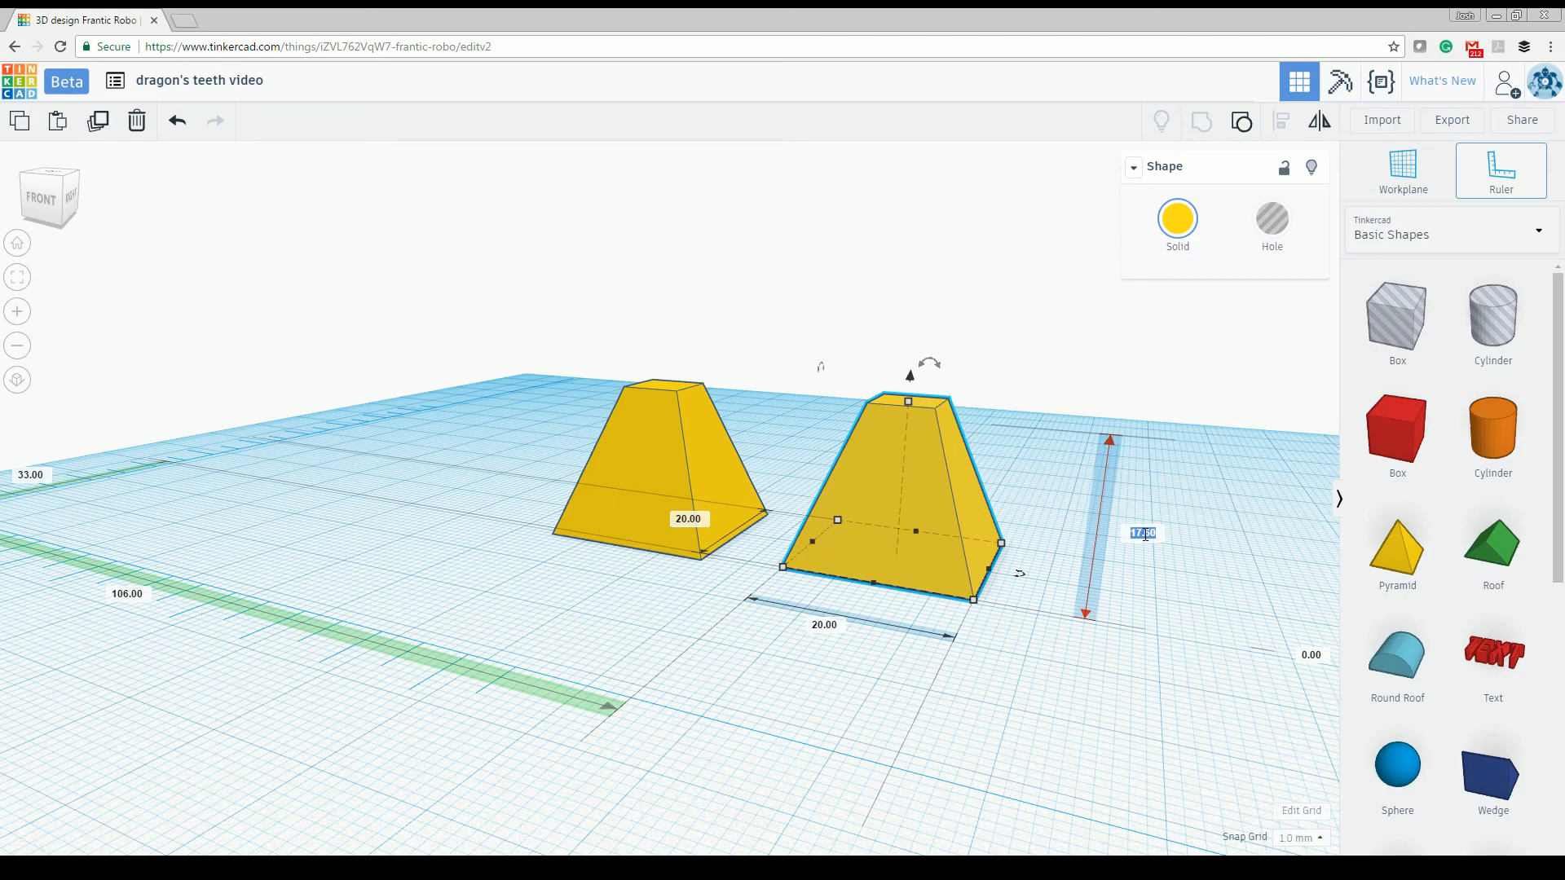
text(21)
key(Return)
right_drag(1007, 633, 931, 627)
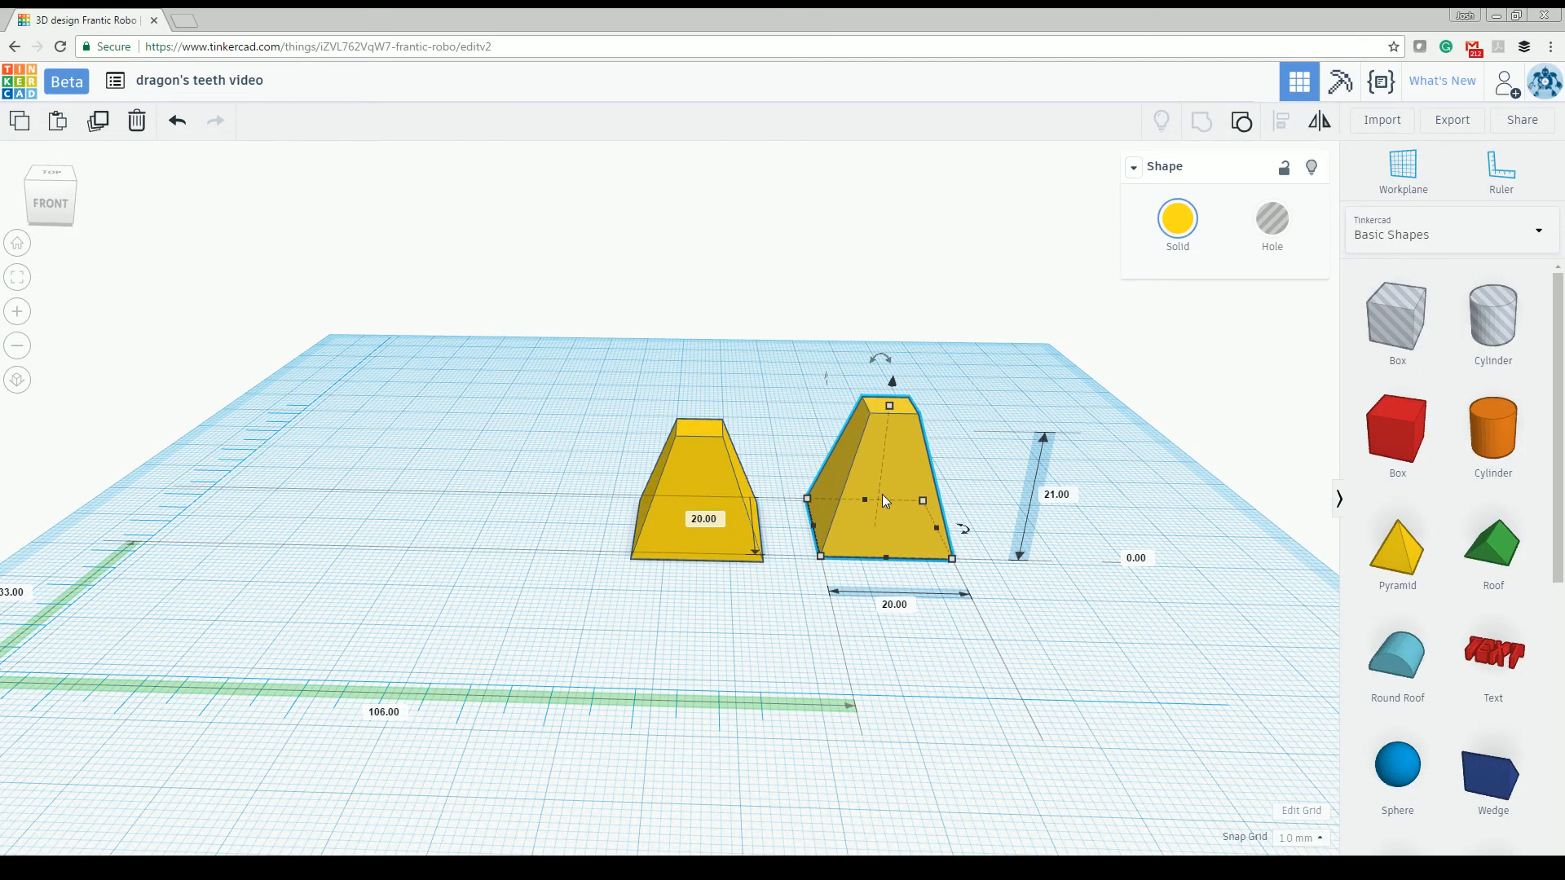
- Duplicate the 21 mm tooth with the same offset and scaling to add a third, taller tooth, and compare it with its neighbour
key(ctrl+d)
scroll(998, 550, down, 2)
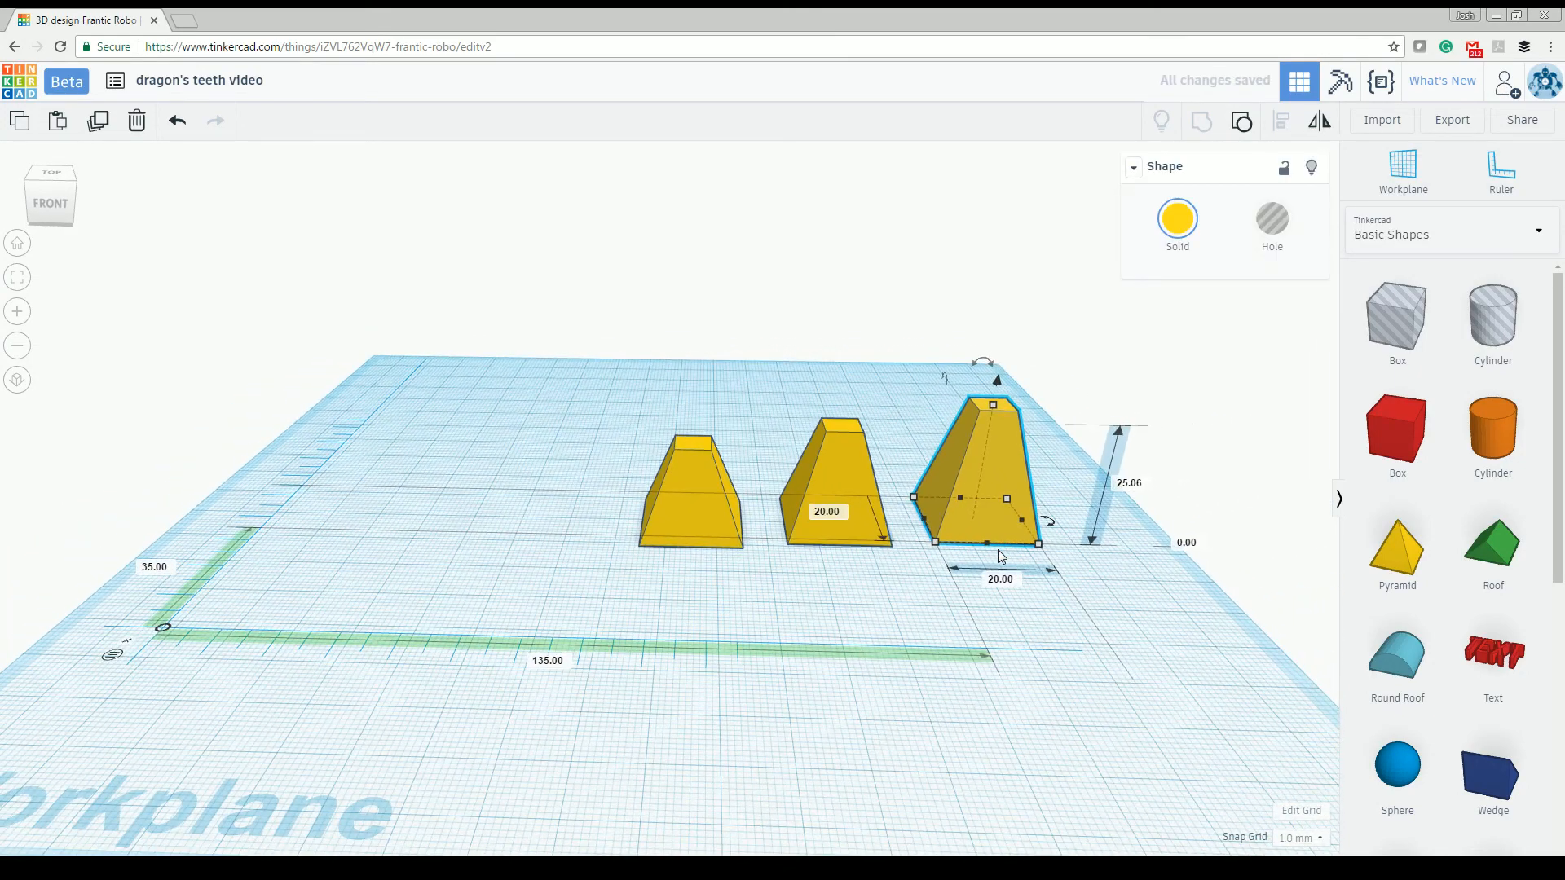
right_drag(766, 557, 763, 511)
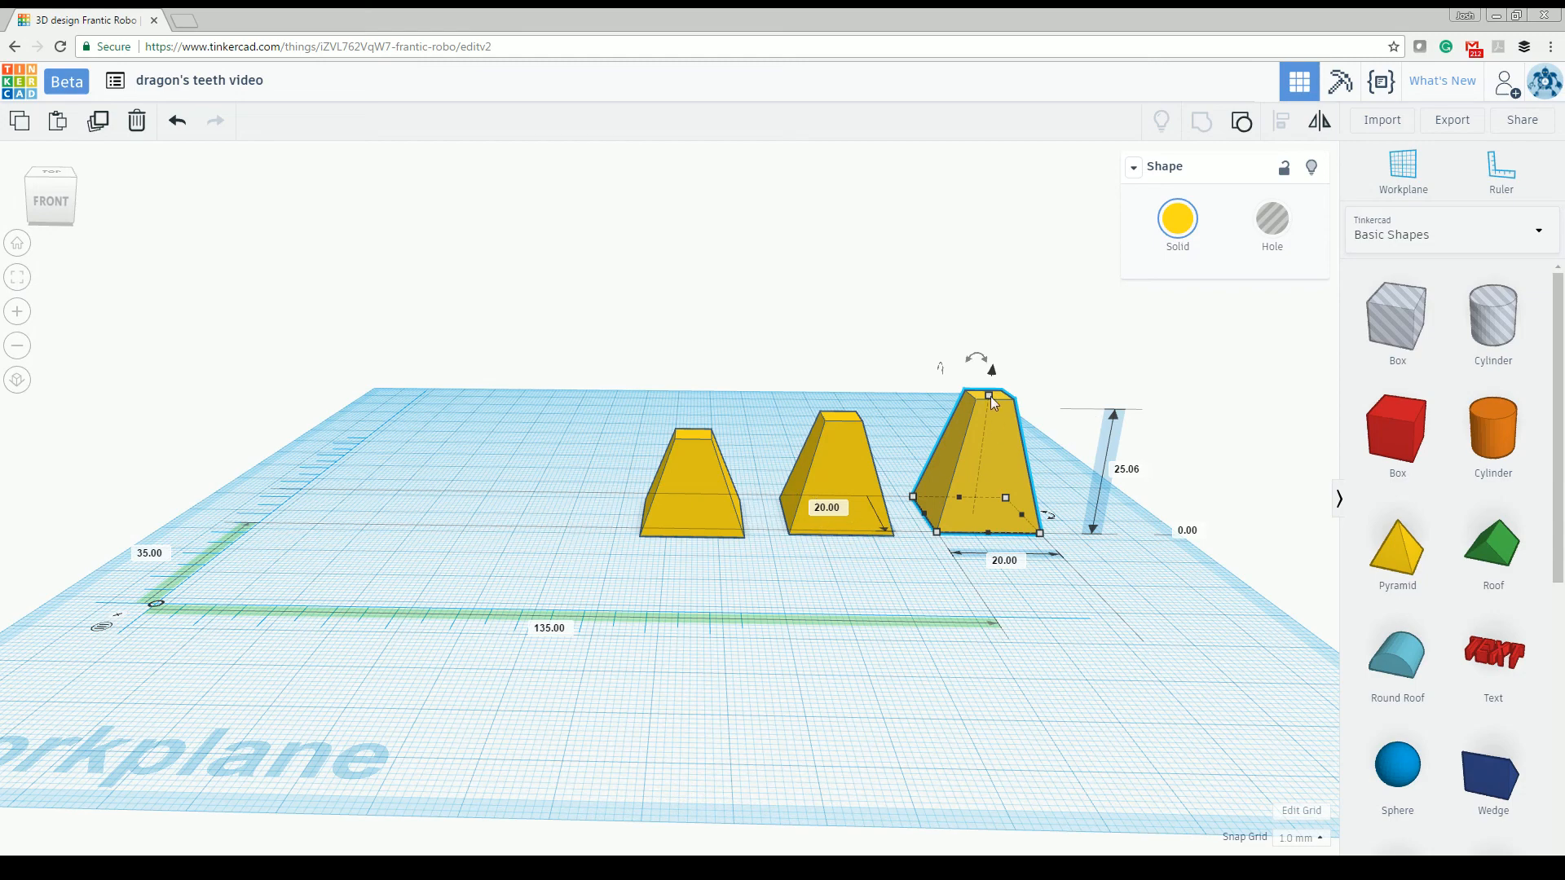
right_drag(976, 384, 985, 394)
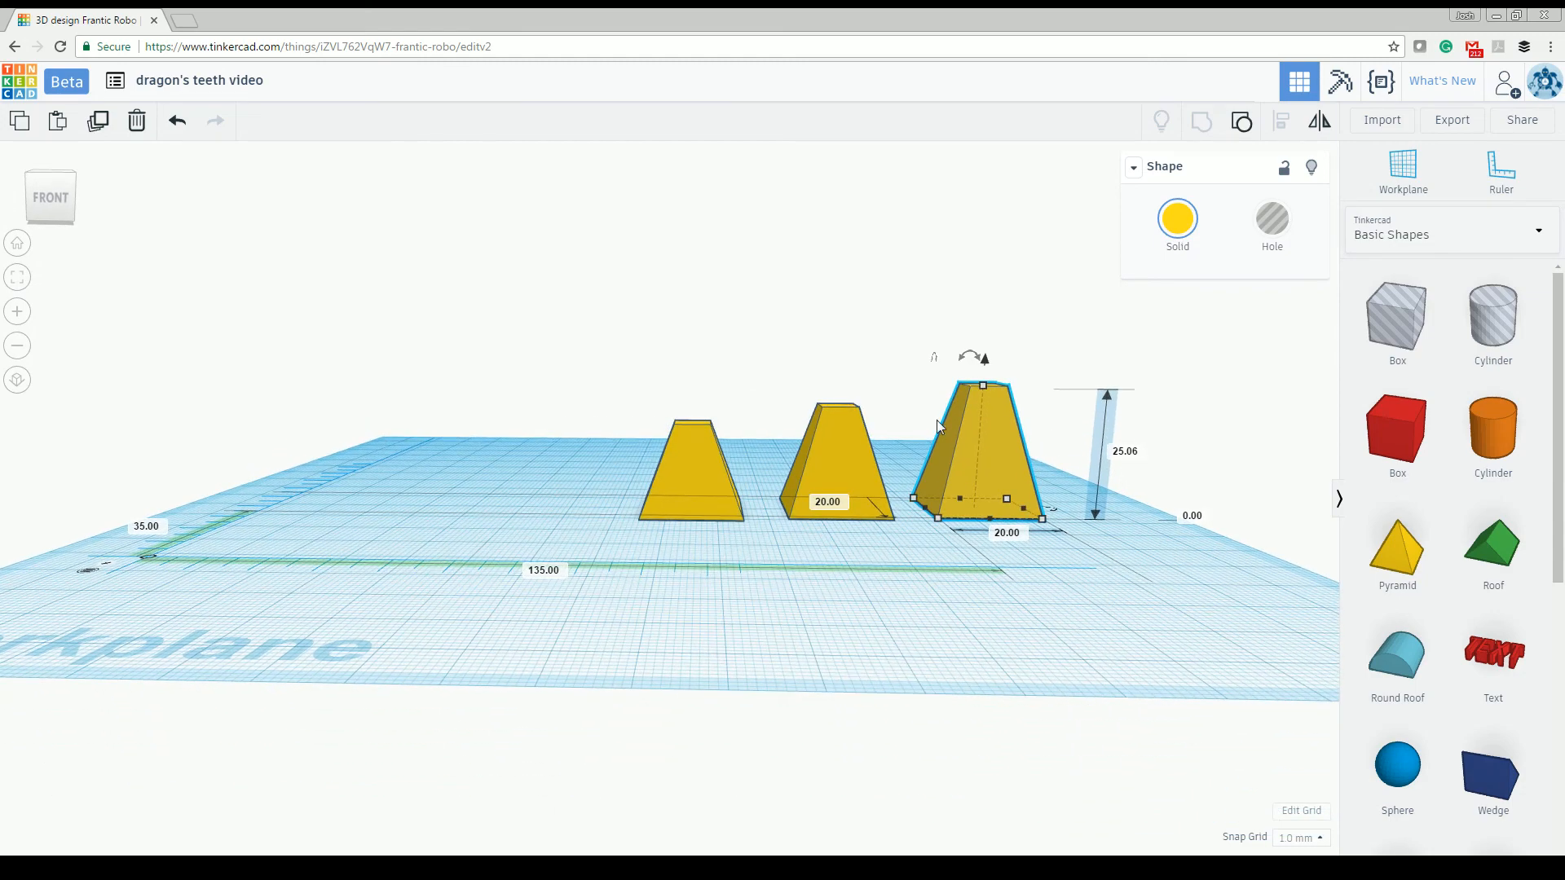
click(838, 478)
right_drag(1015, 463, 1023, 529)
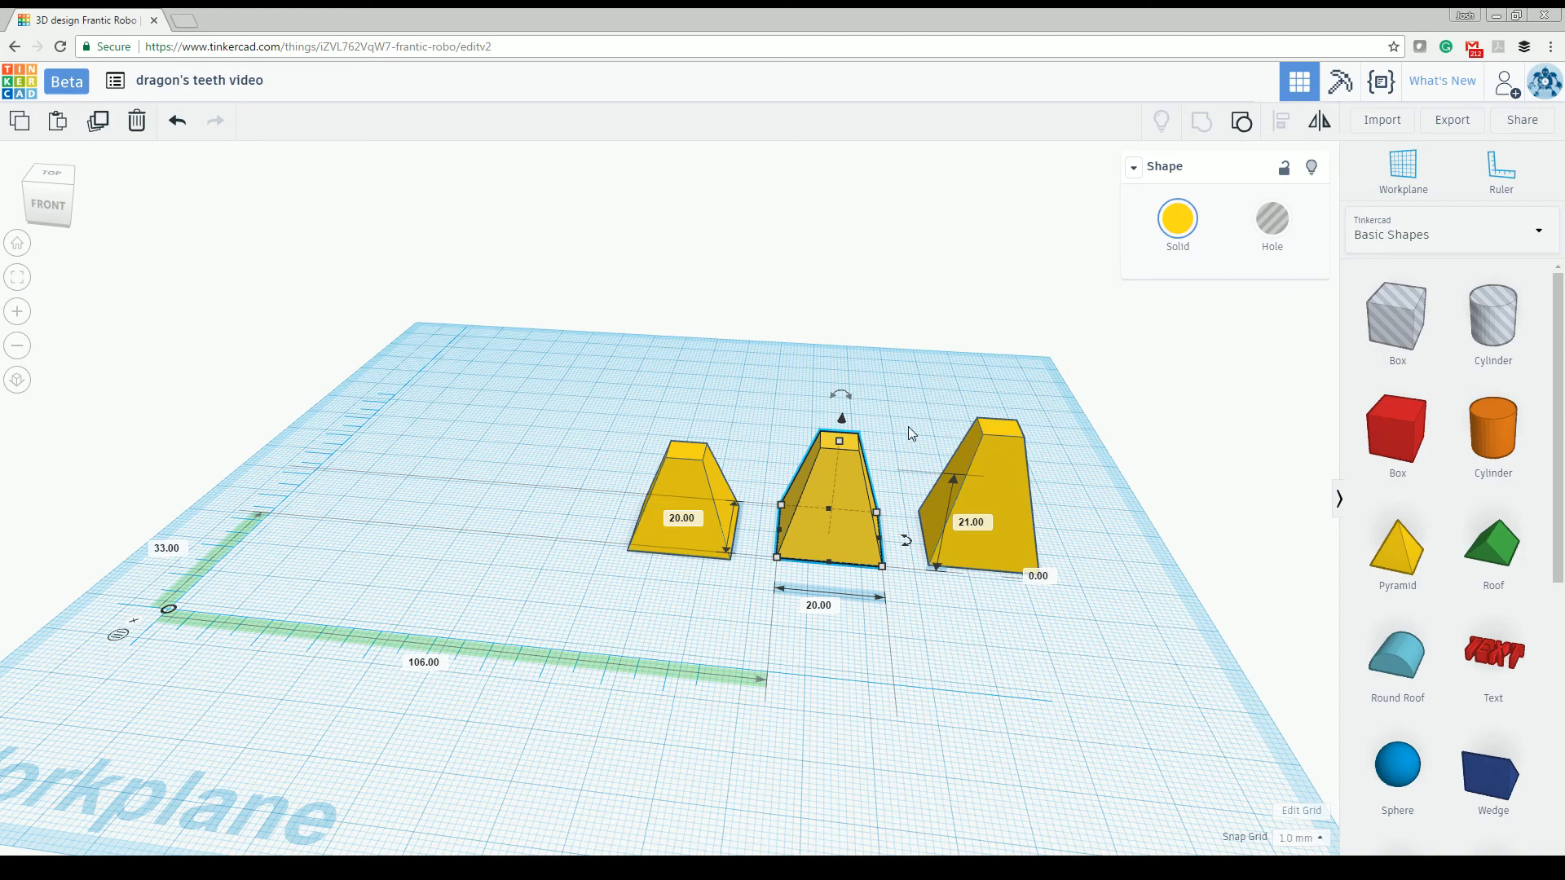
right_drag(902, 420, 916, 393)
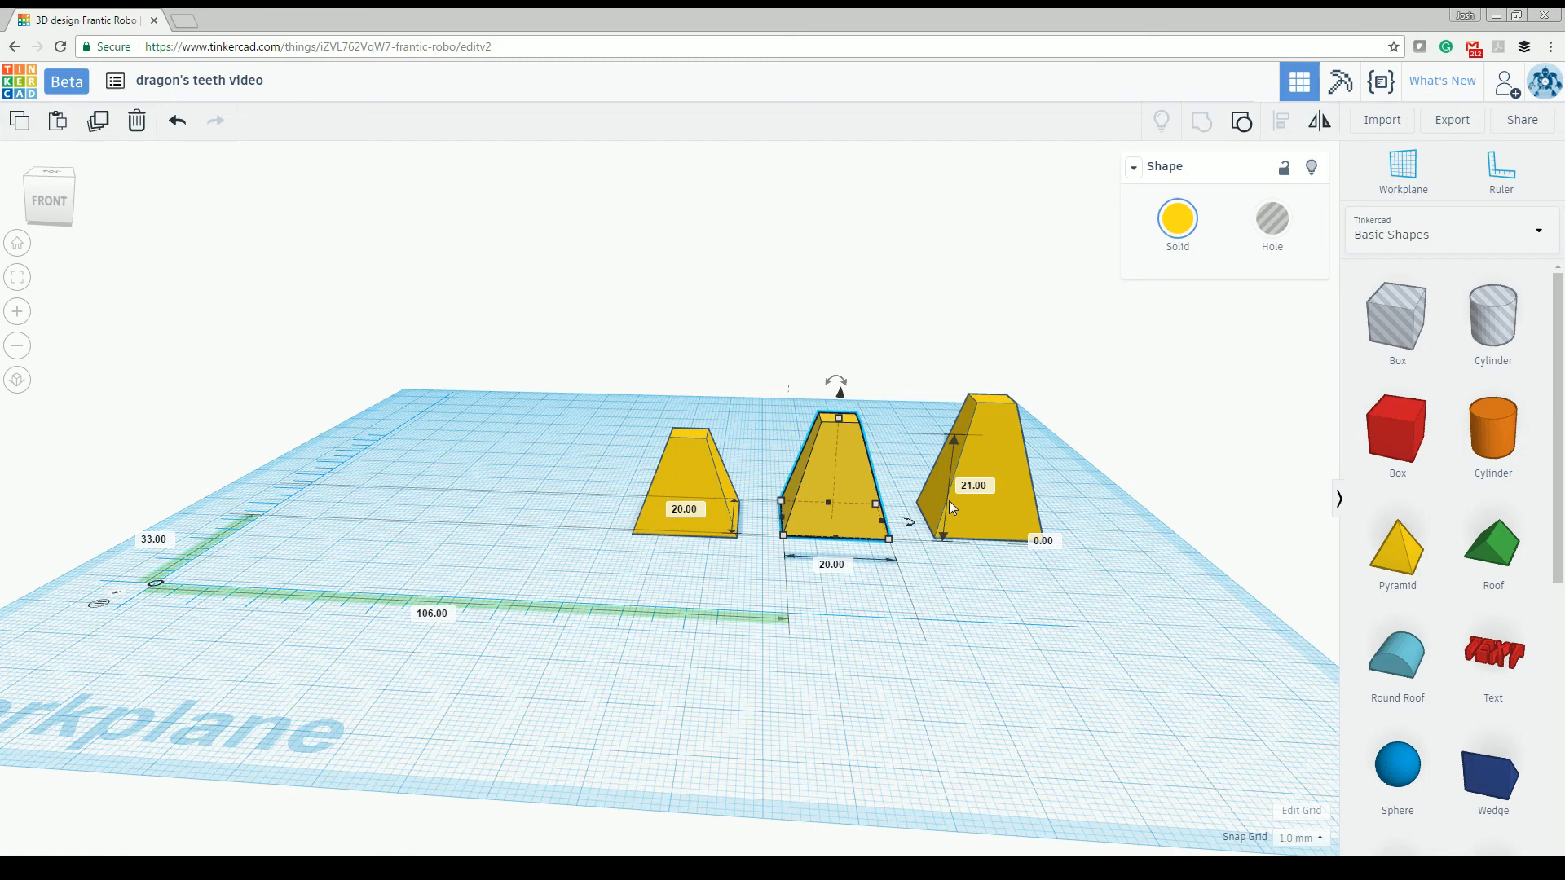
click(1004, 487)
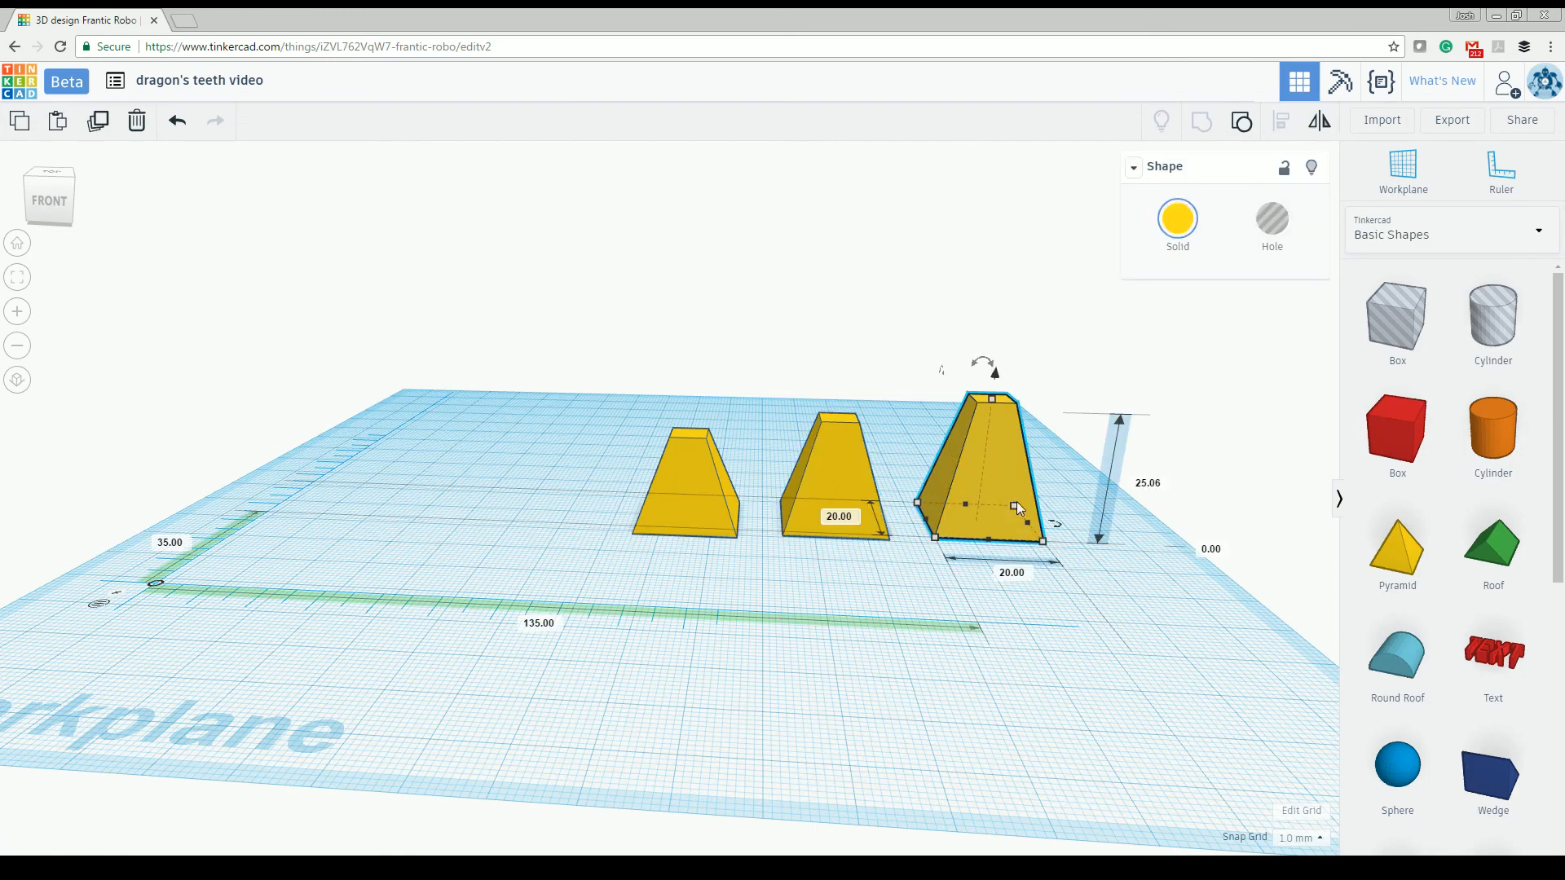
right_drag(1011, 588, 1017, 583)
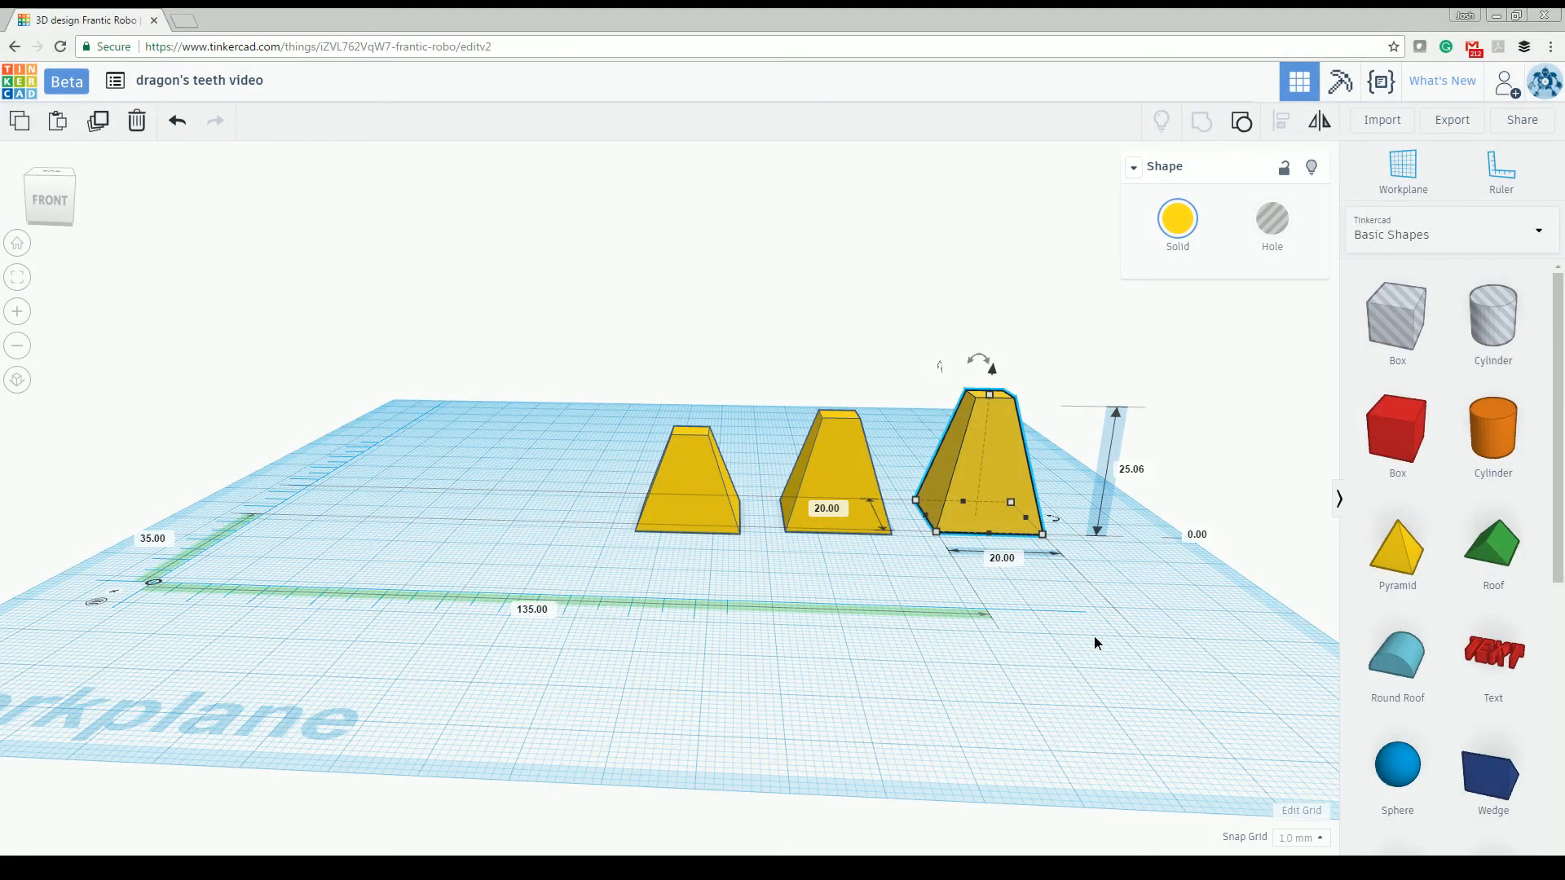
- Set the third tooth's base width and its height to 36.2 mm each, matching Style D
right_drag(1095, 643, 1111, 717)
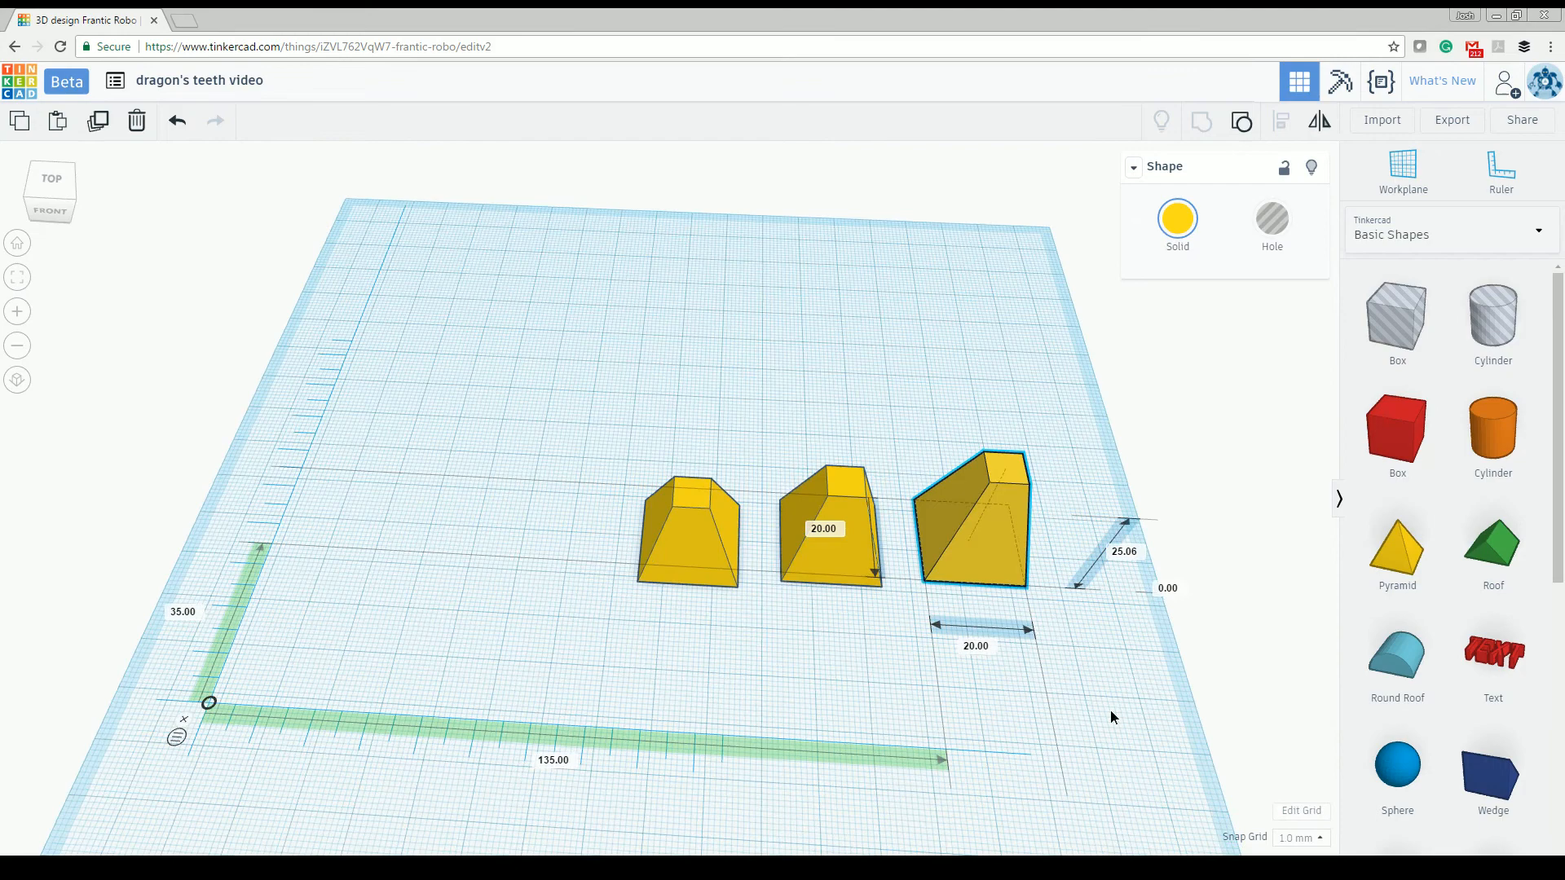
click(990, 624)
text(3)
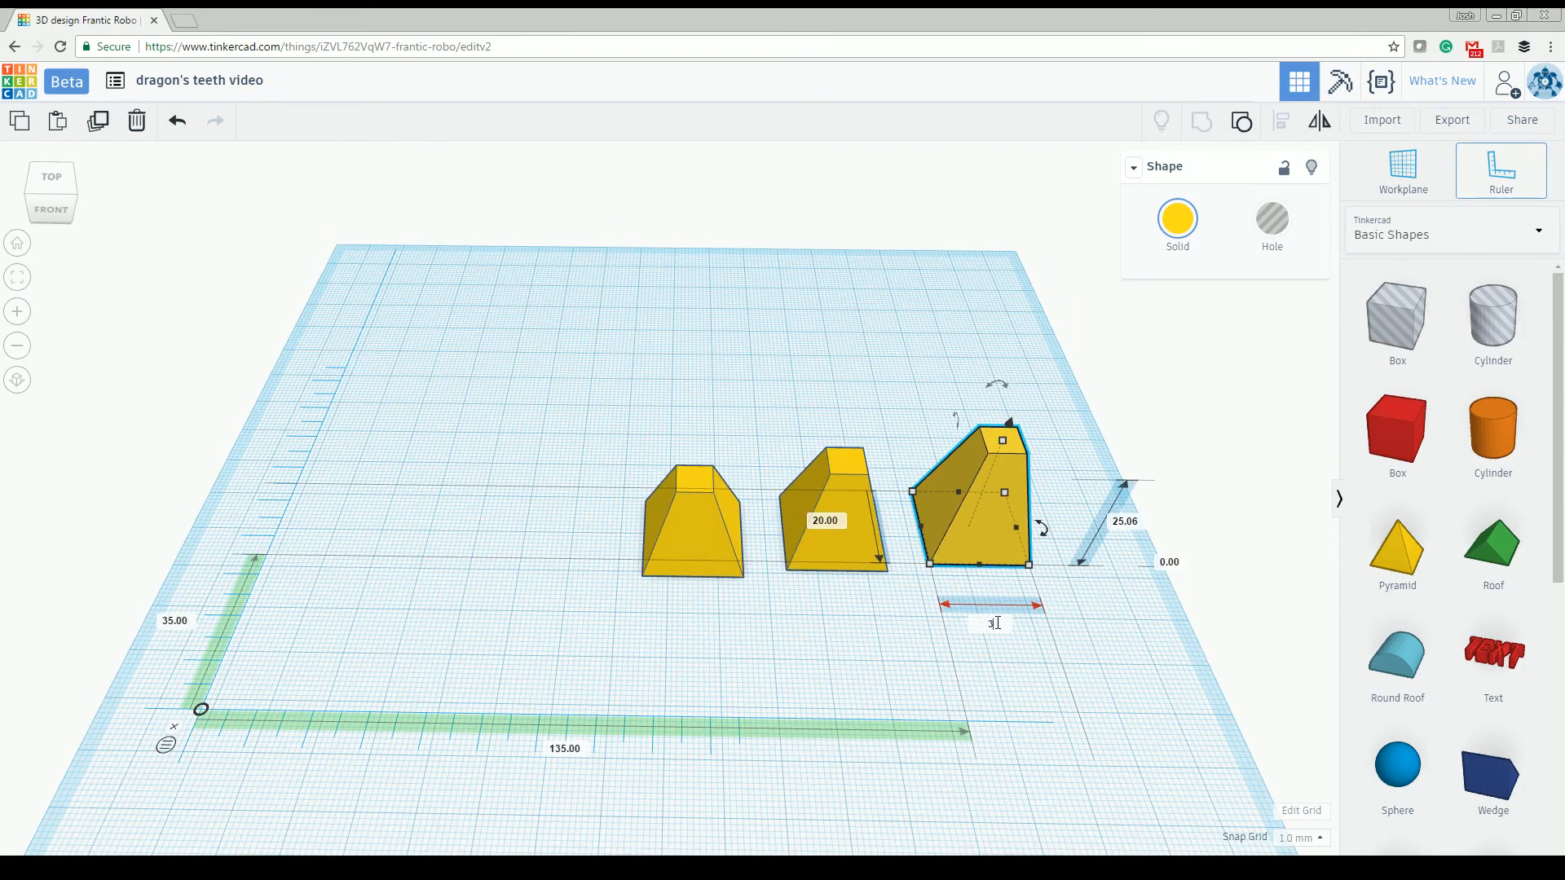
text(6.2)
key(Return)
click(1208, 524)
text(32)
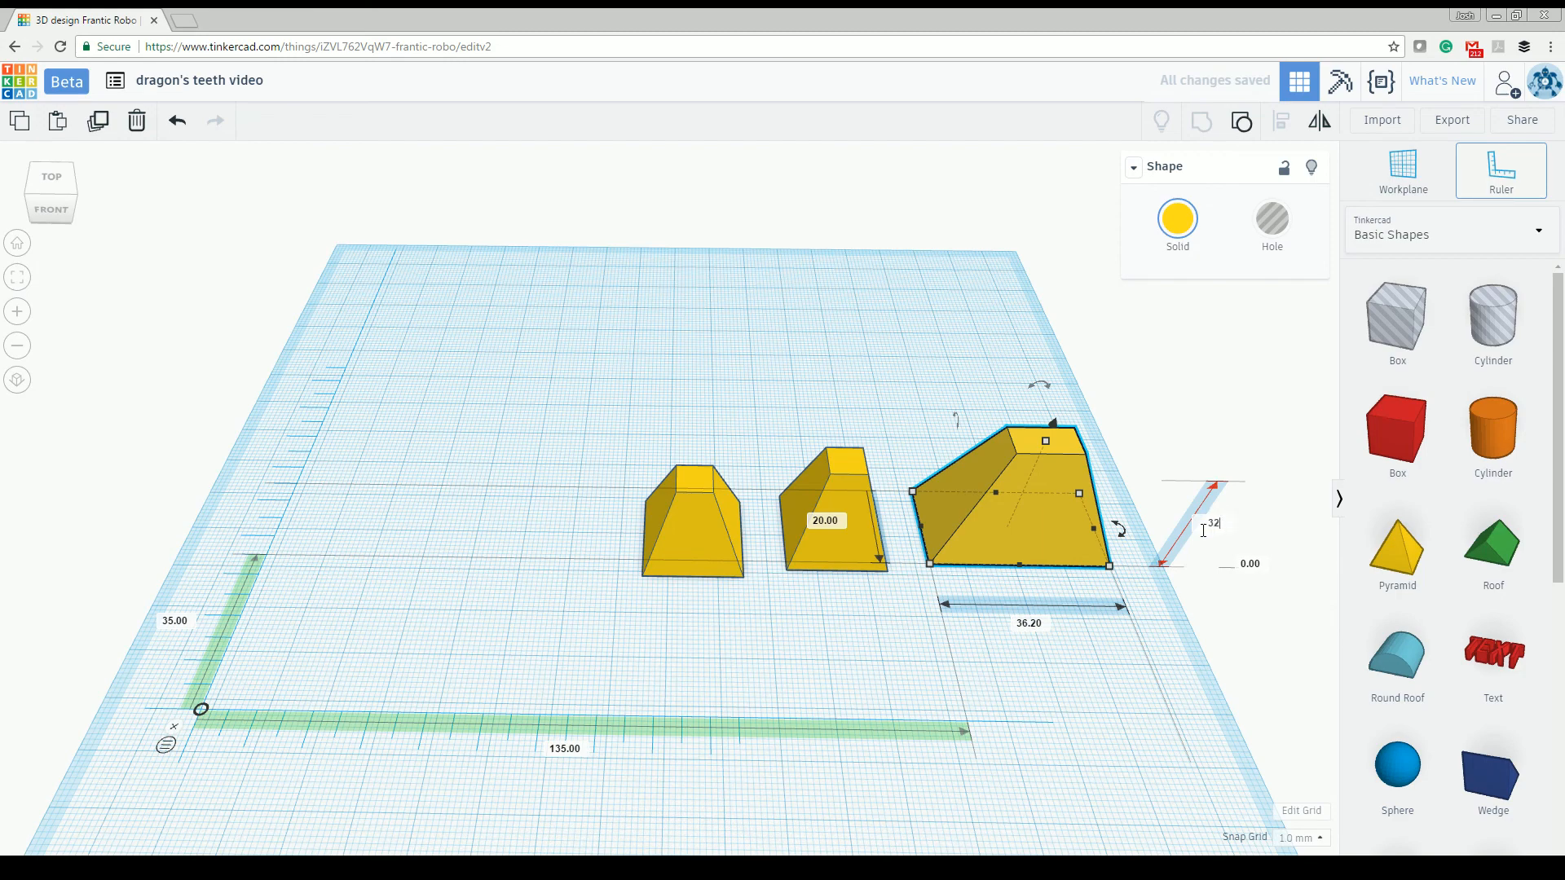
key(Return)
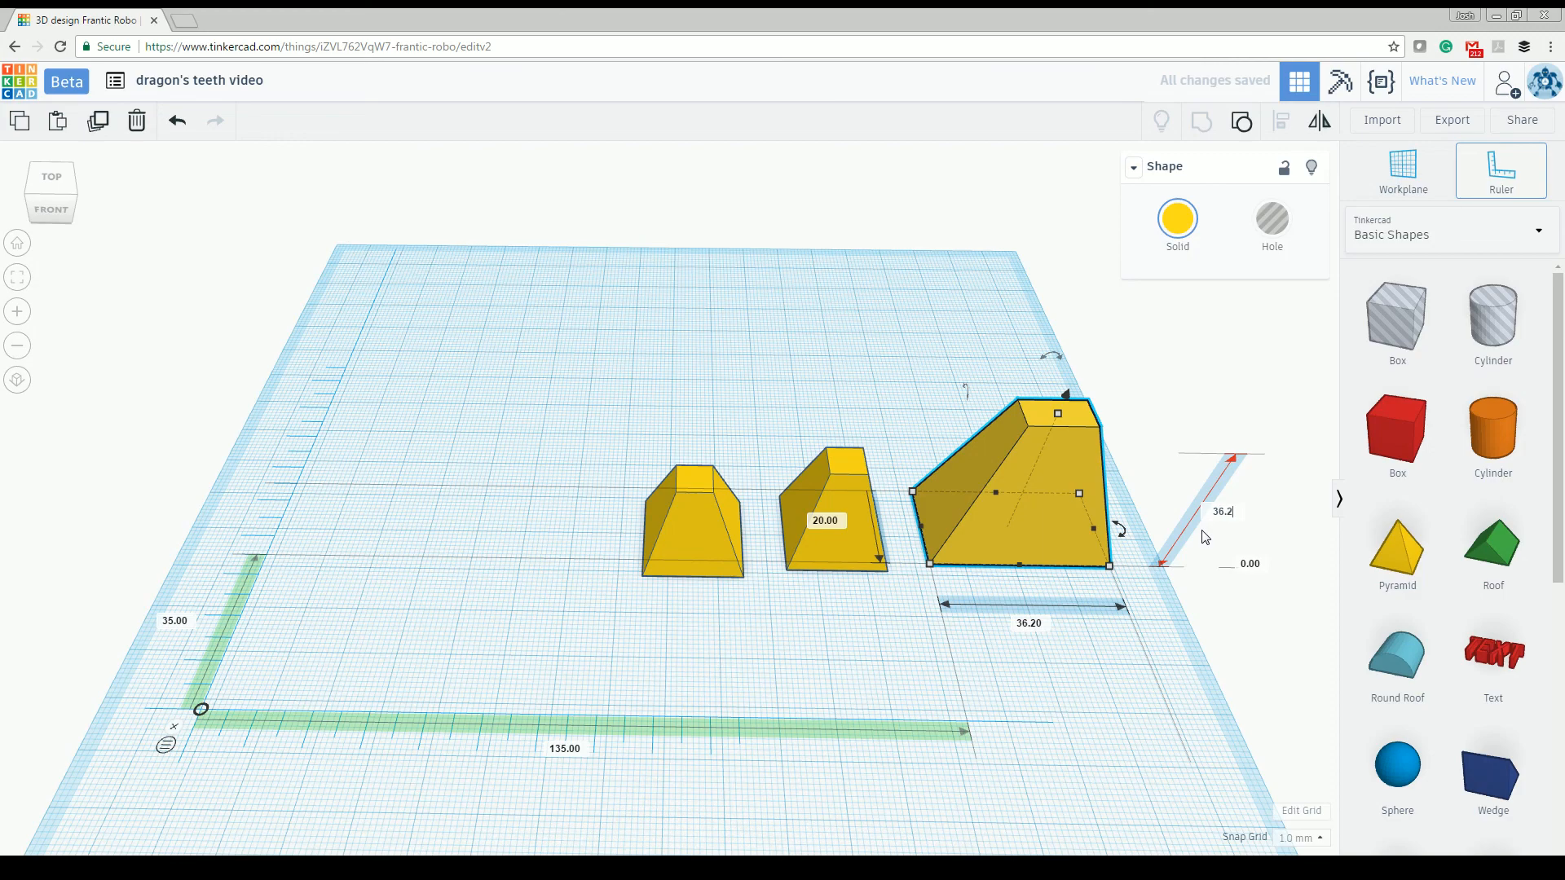
key(Return)
- Set the third tooth's base depth to 36.20 mm so that its base is square
right_drag(1103, 677, 800, 575)
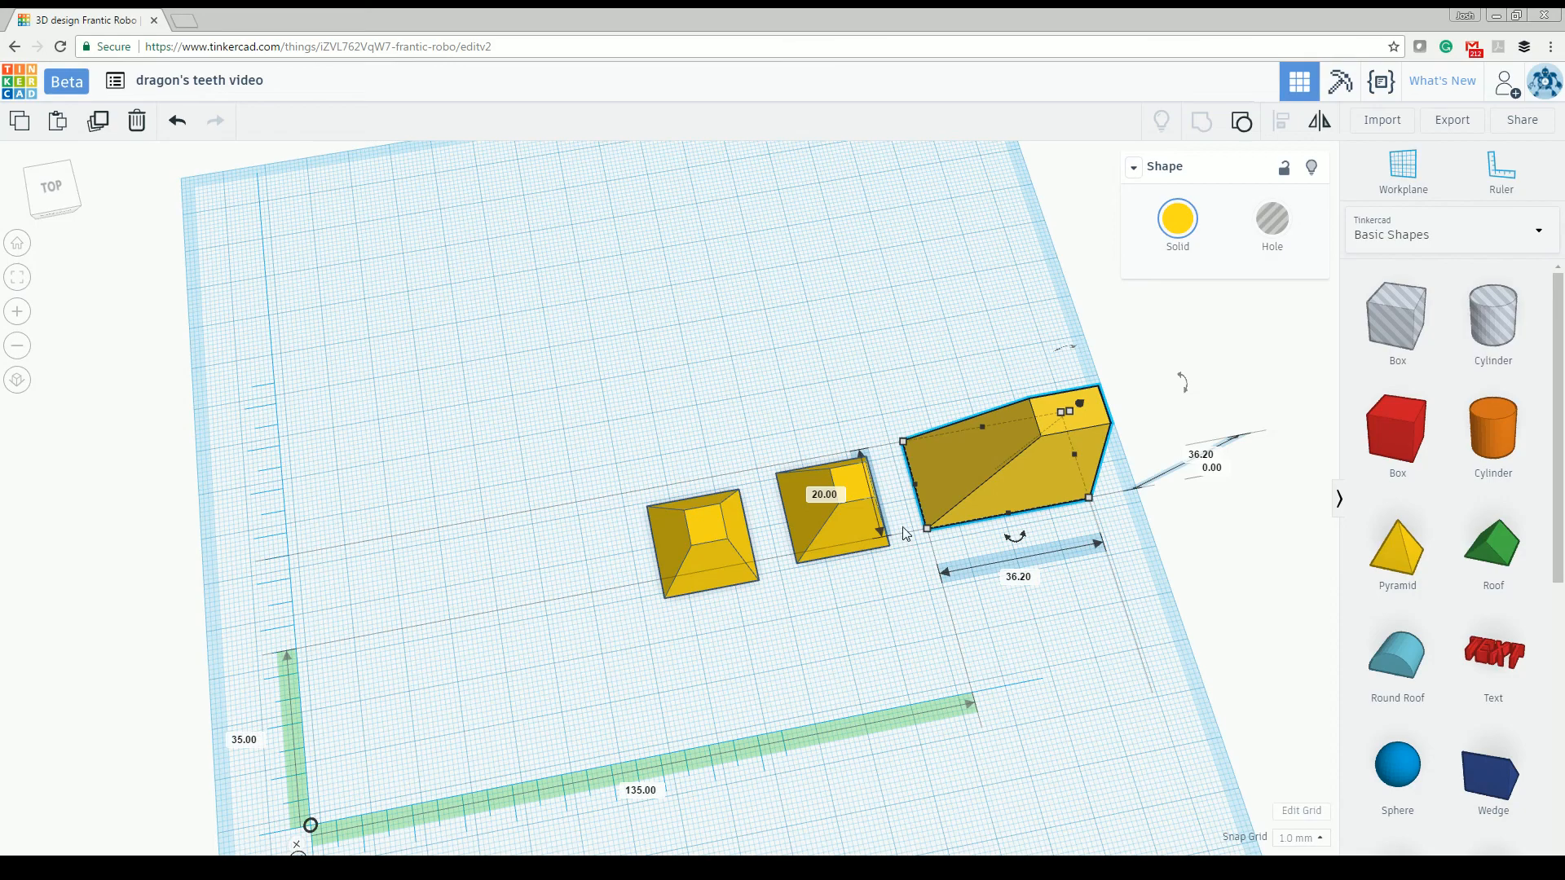
right_drag(1112, 540, 894, 547)
click(809, 510)
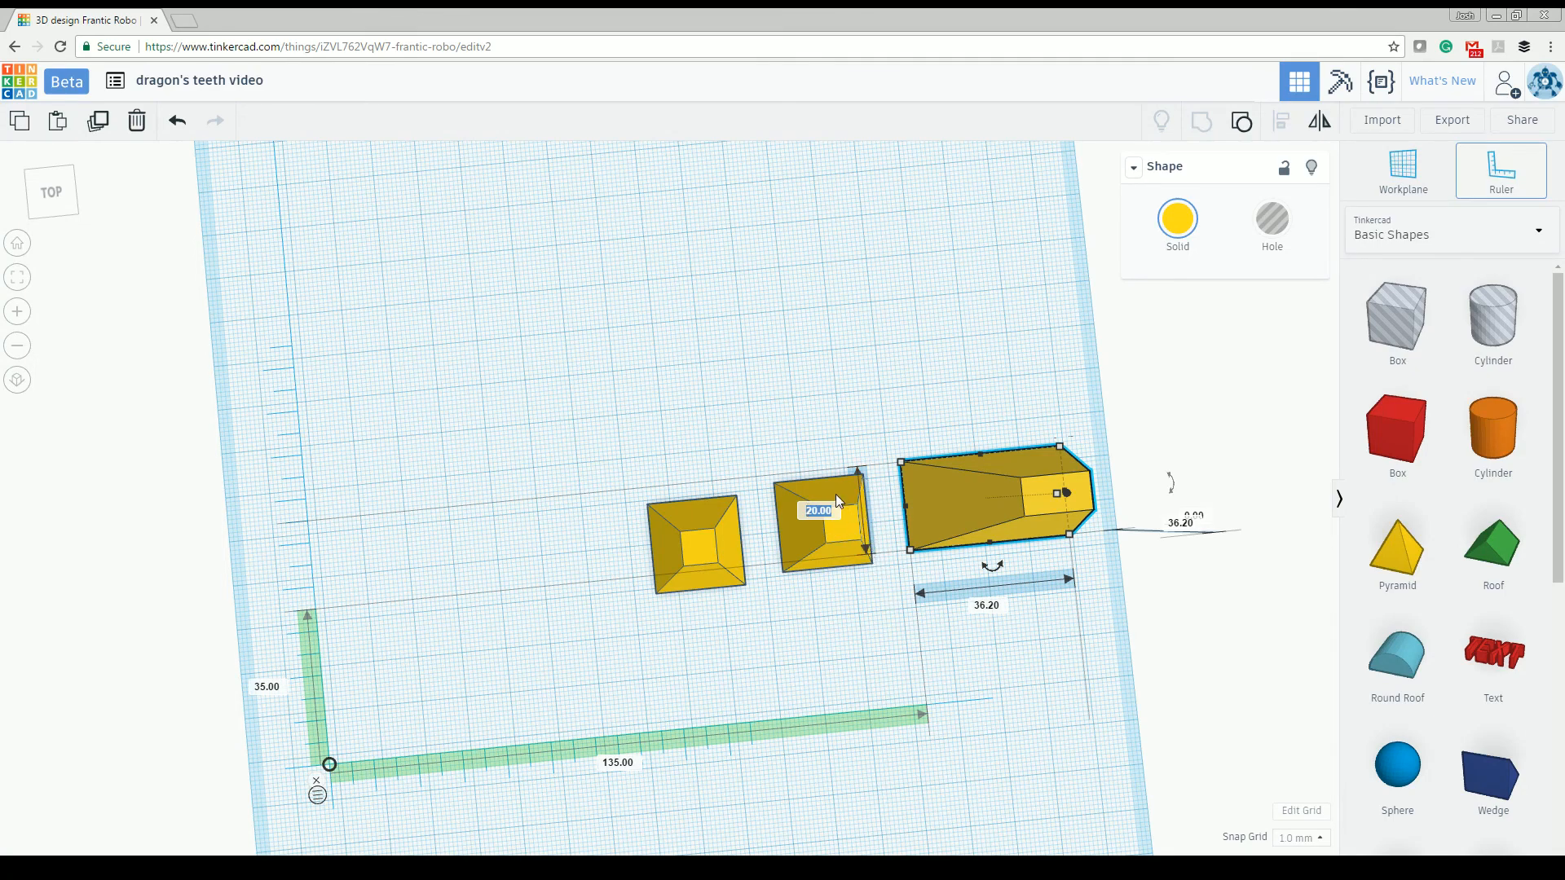
text(36.20)
key(Return)
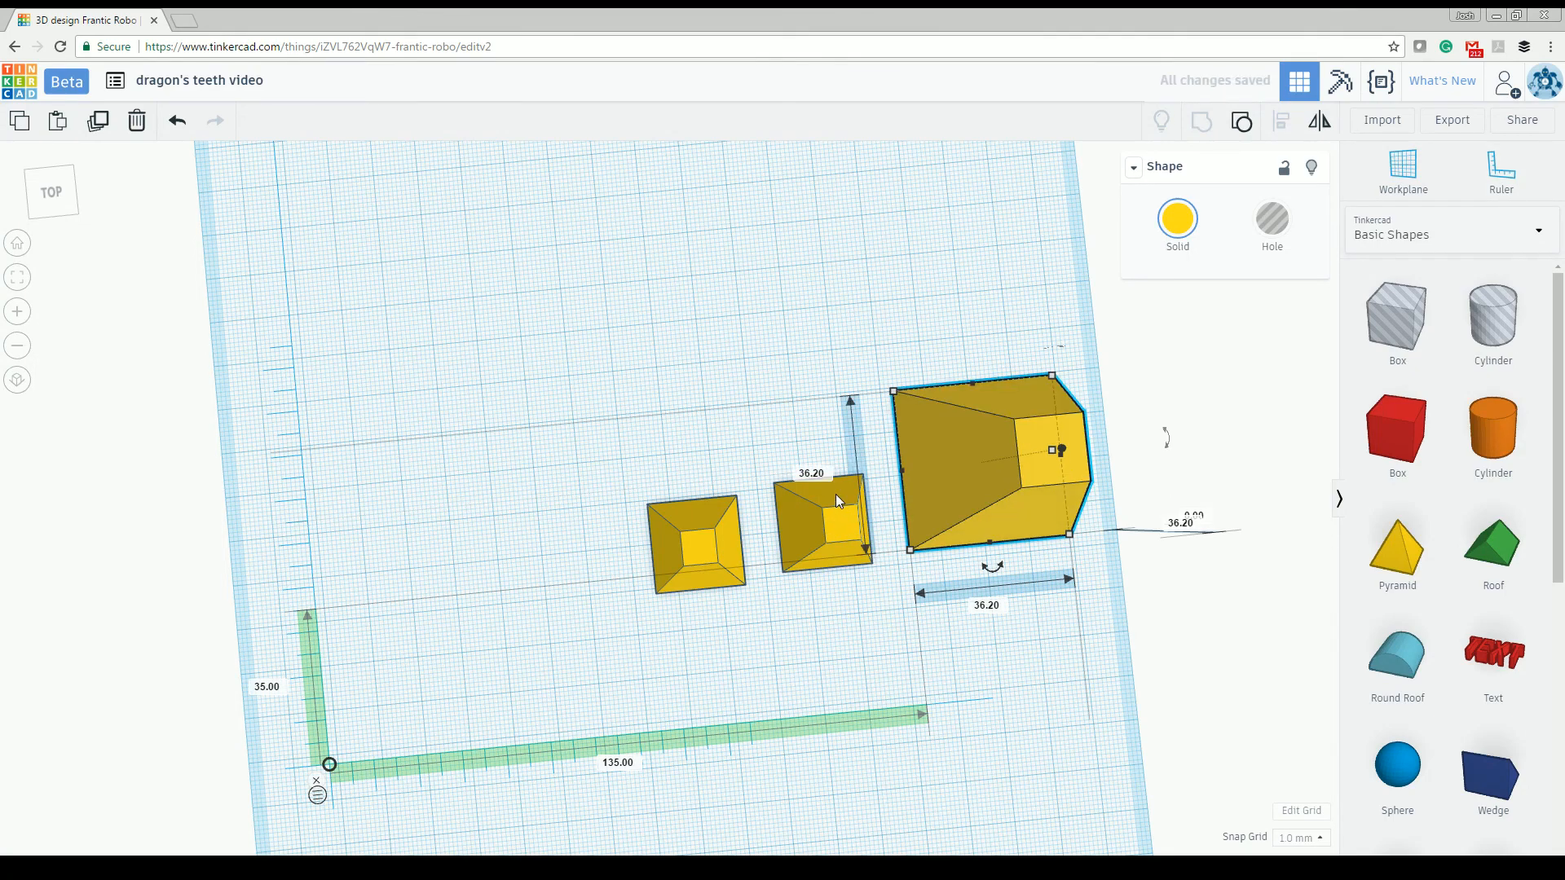
- Compare the three truncated pyramids' sizes and proportions from above and from the front
click(826, 505)
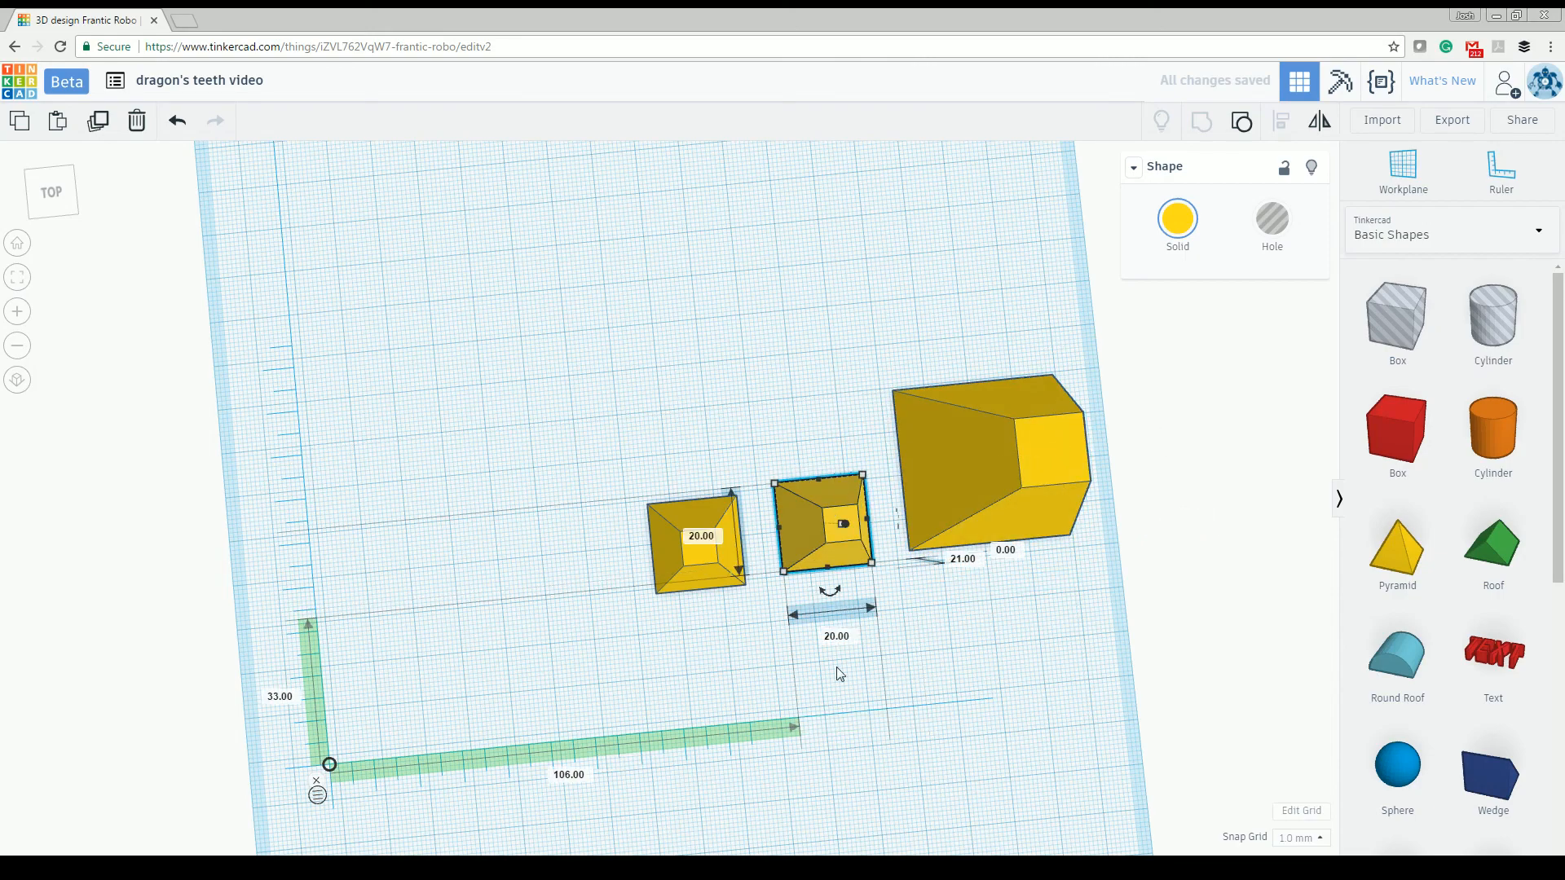
right_drag(644, 468, 766, 607)
right_drag(731, 526, 719, 468)
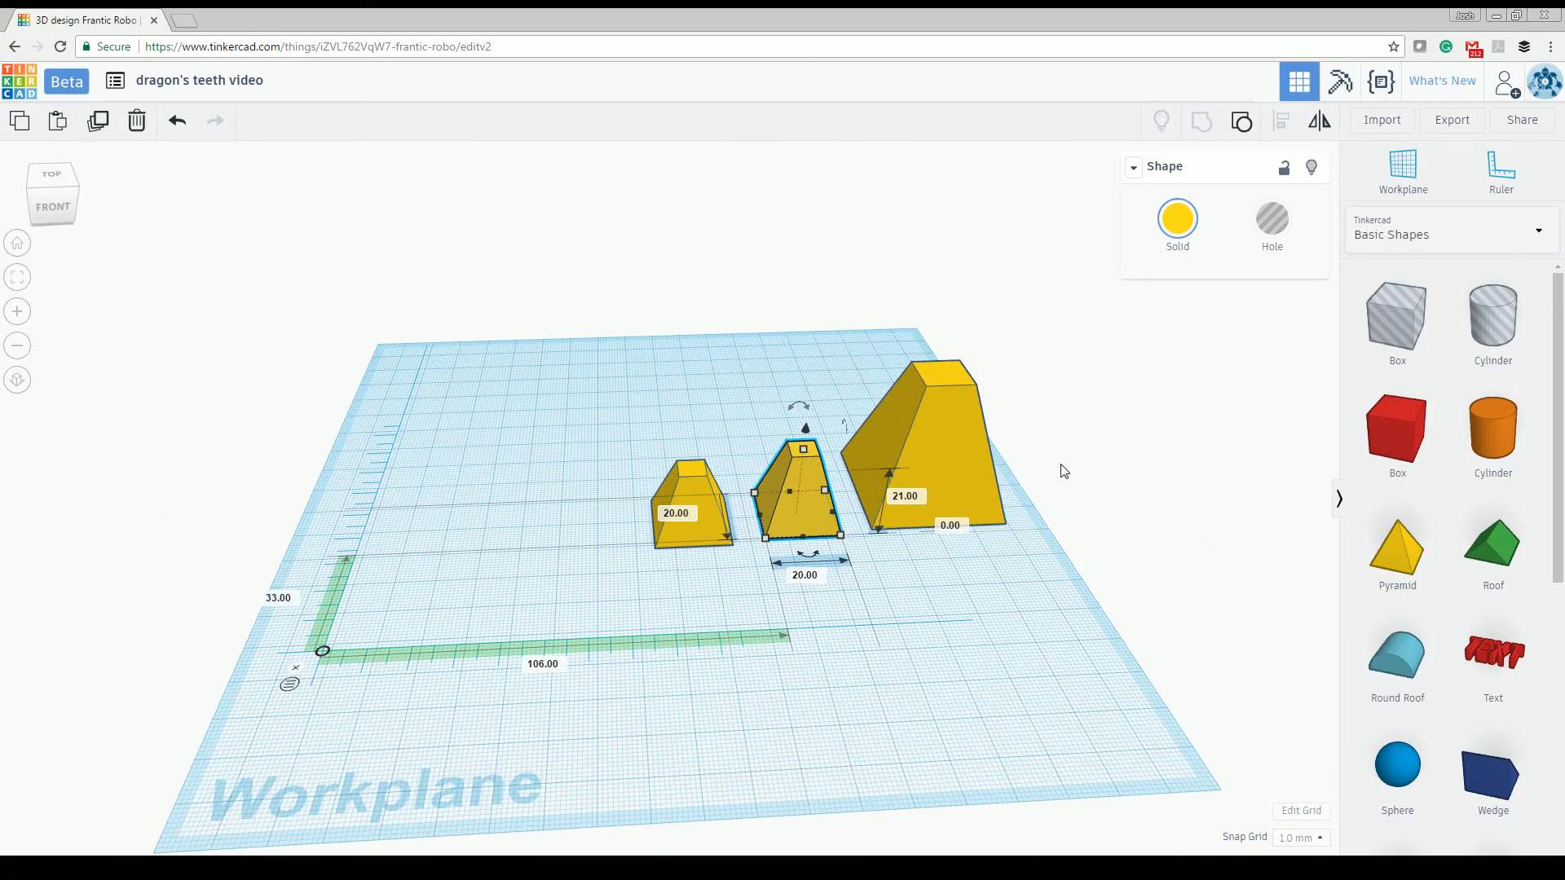
right_drag(984, 476, 802, 606)
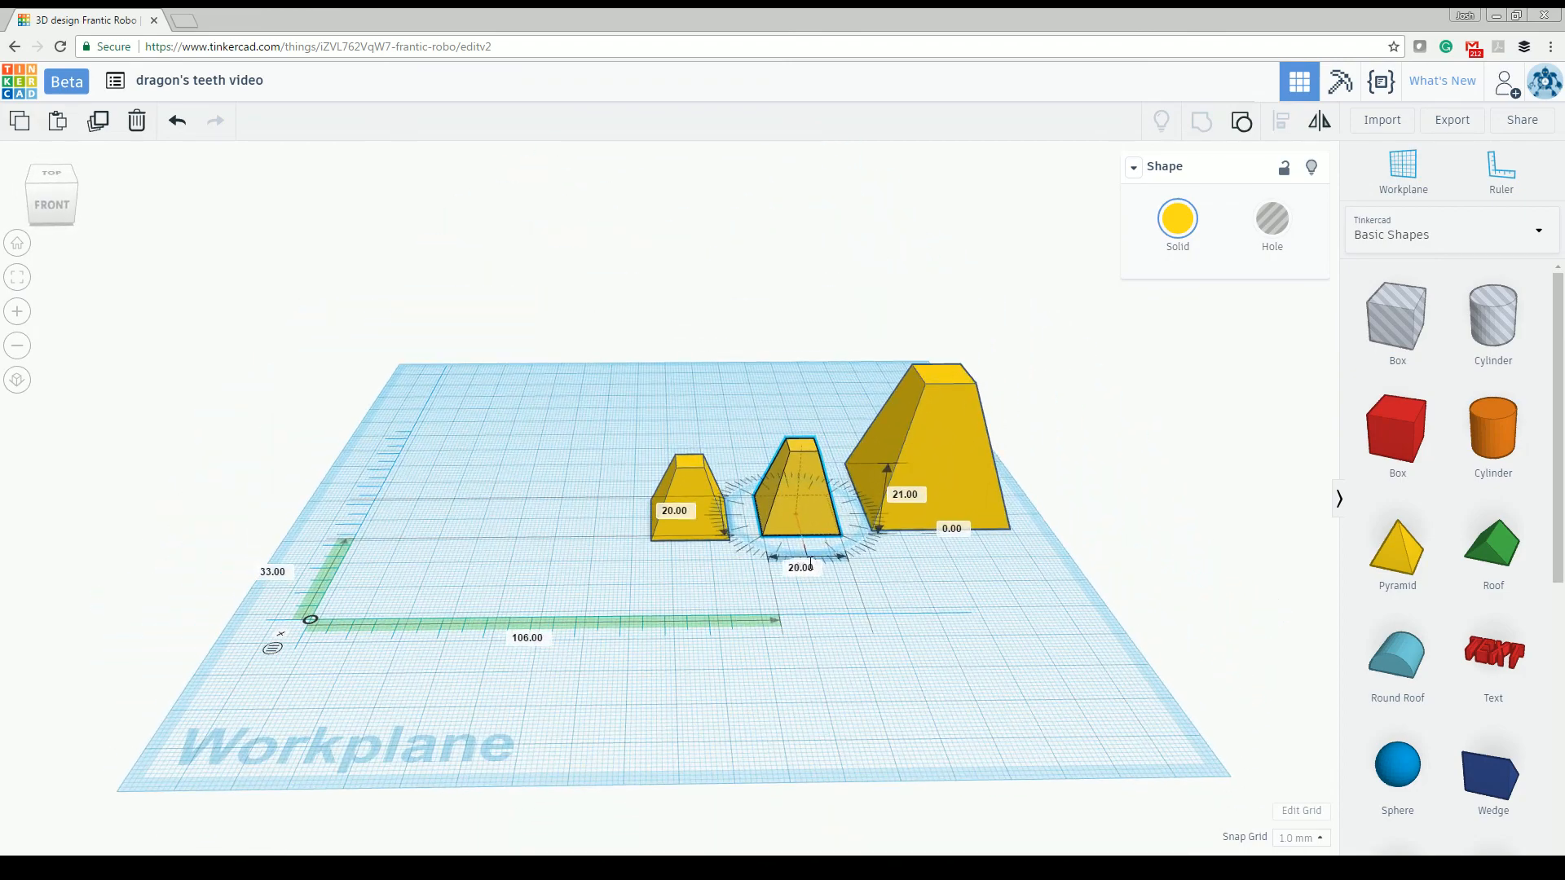
click(802, 608)
right_drag(703, 588, 725, 531)
right_drag(978, 594, 864, 570)
scroll(862, 564, up, 3)
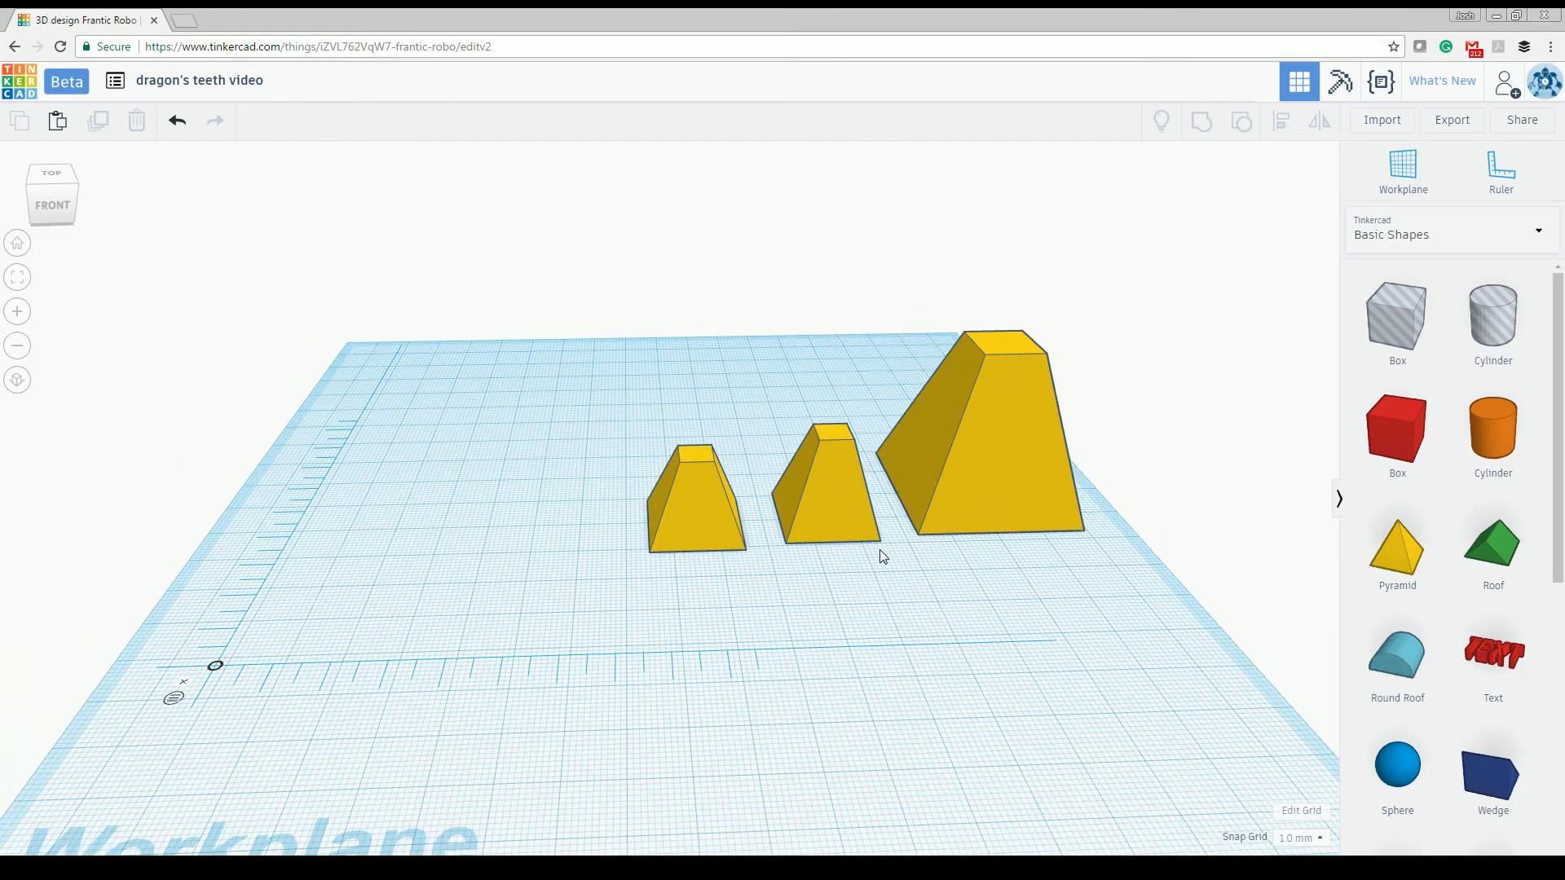
right_drag(864, 574, 887, 603)
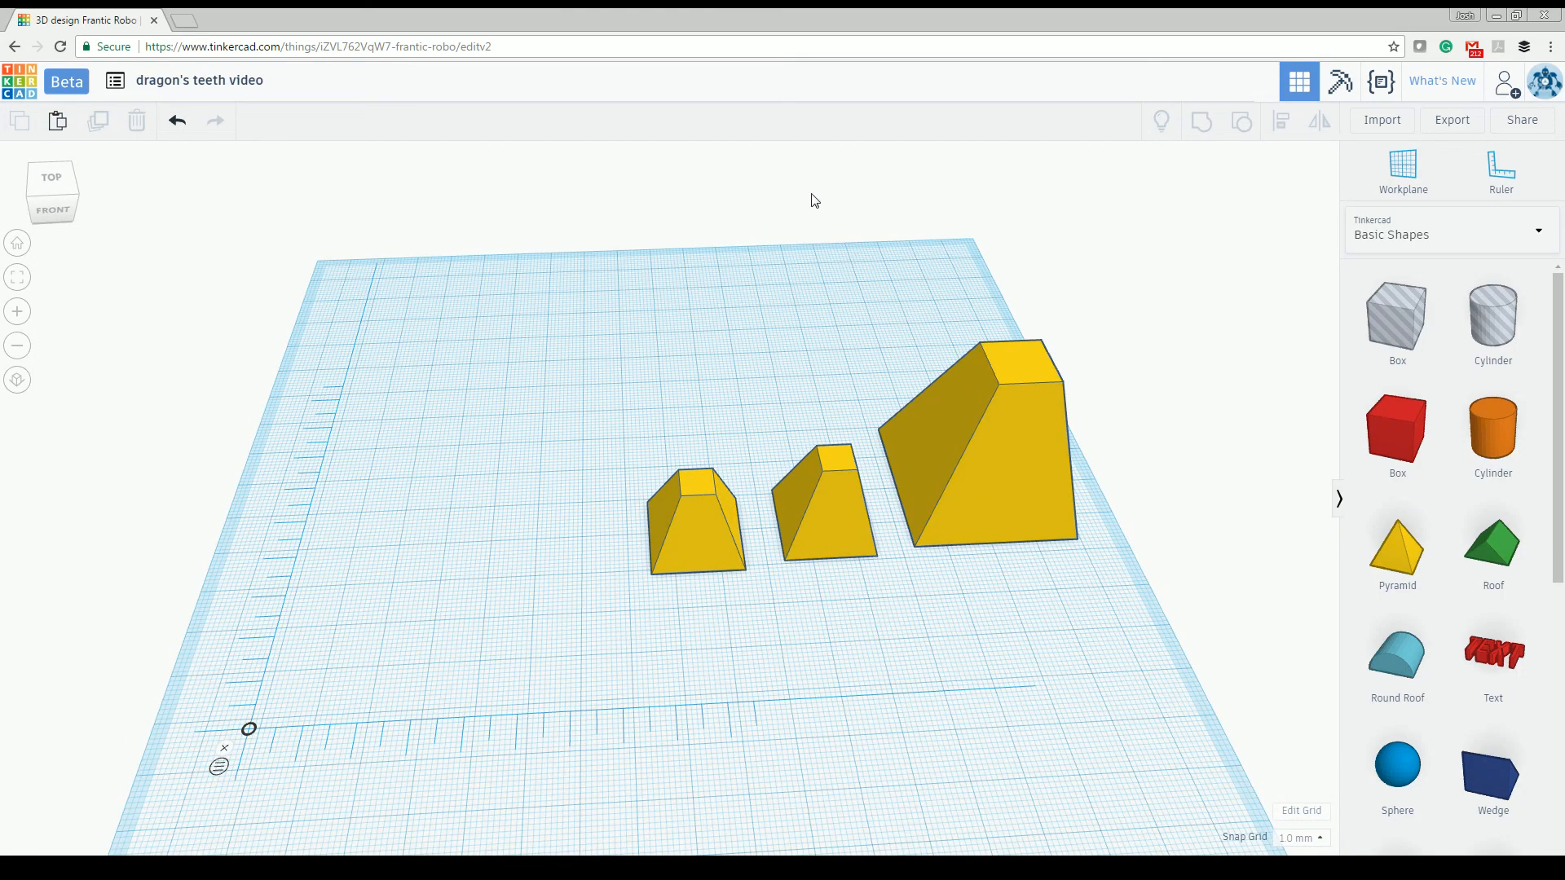
right_drag(754, 275, 770, 424)
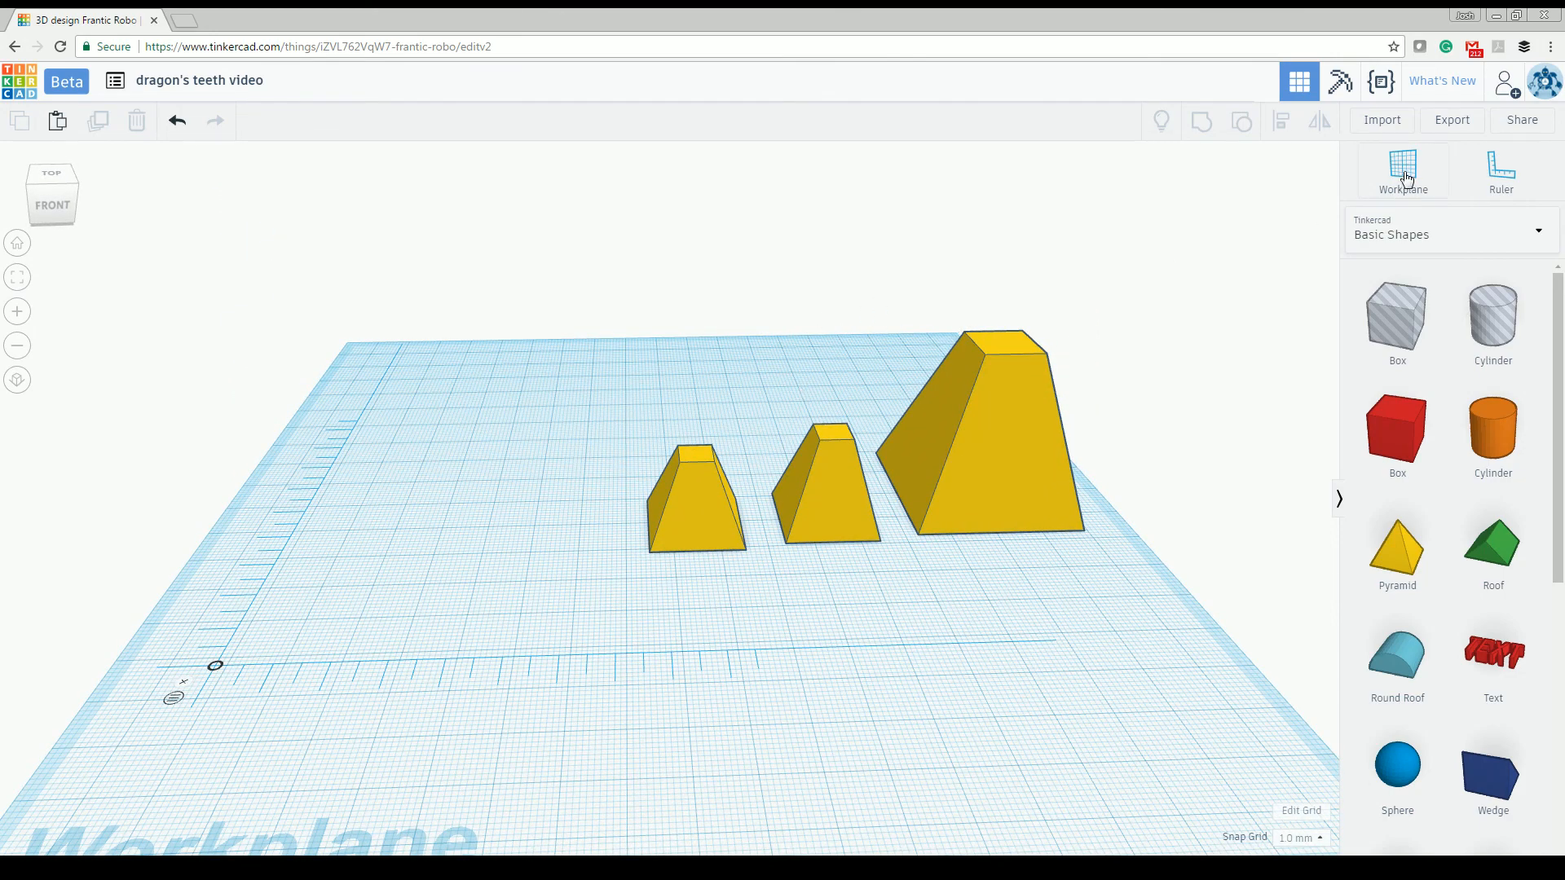
- Import the wings_style A.stl file from the dragonsteeth folder at a scale of 100
click(1401, 120)
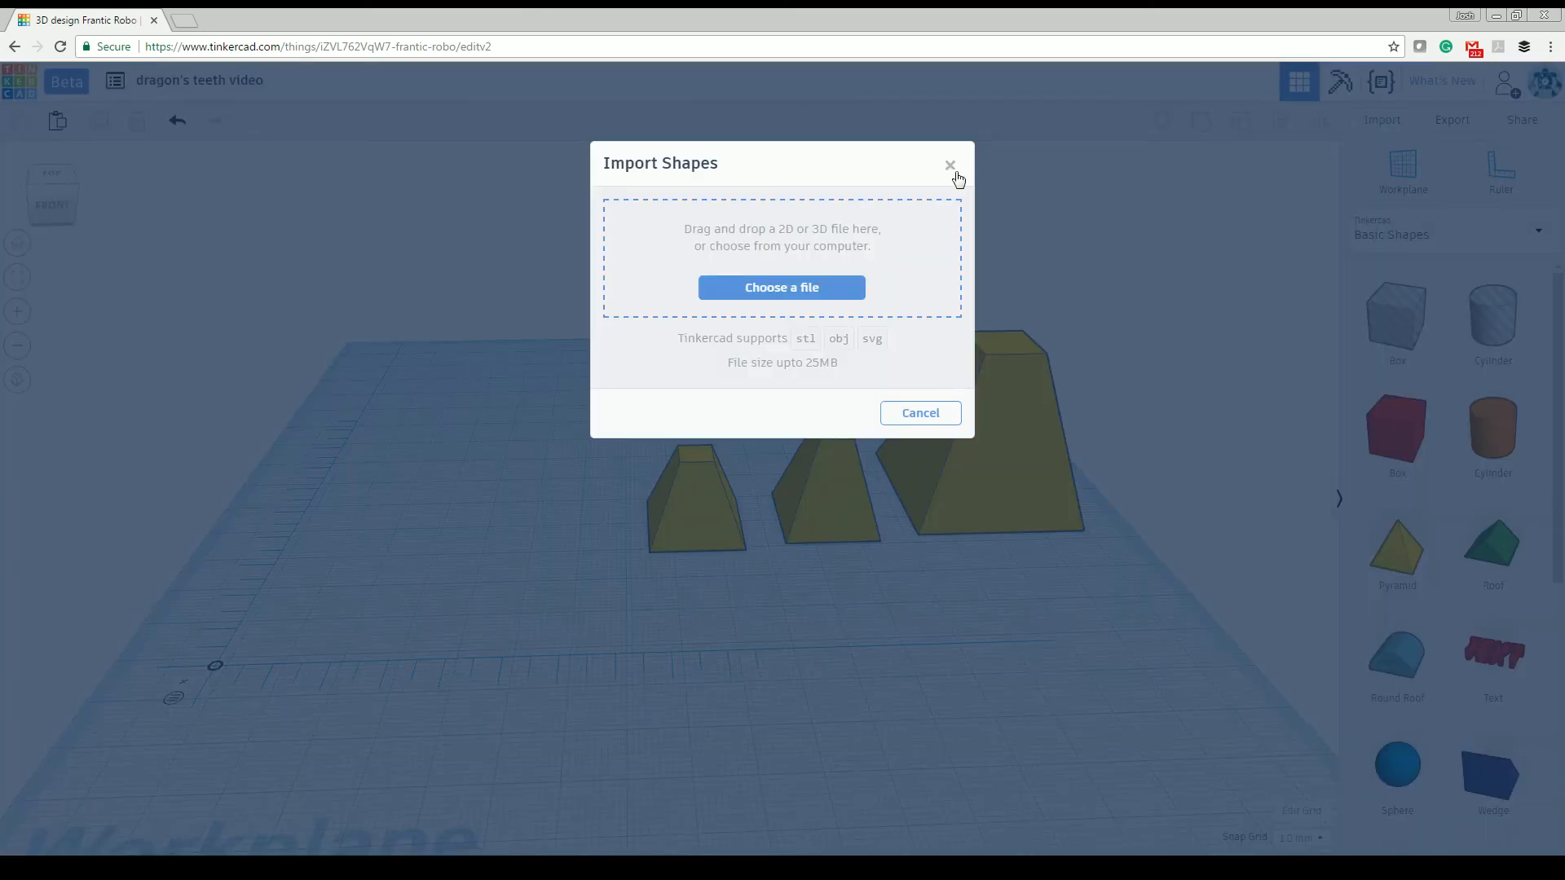
click(810, 290)
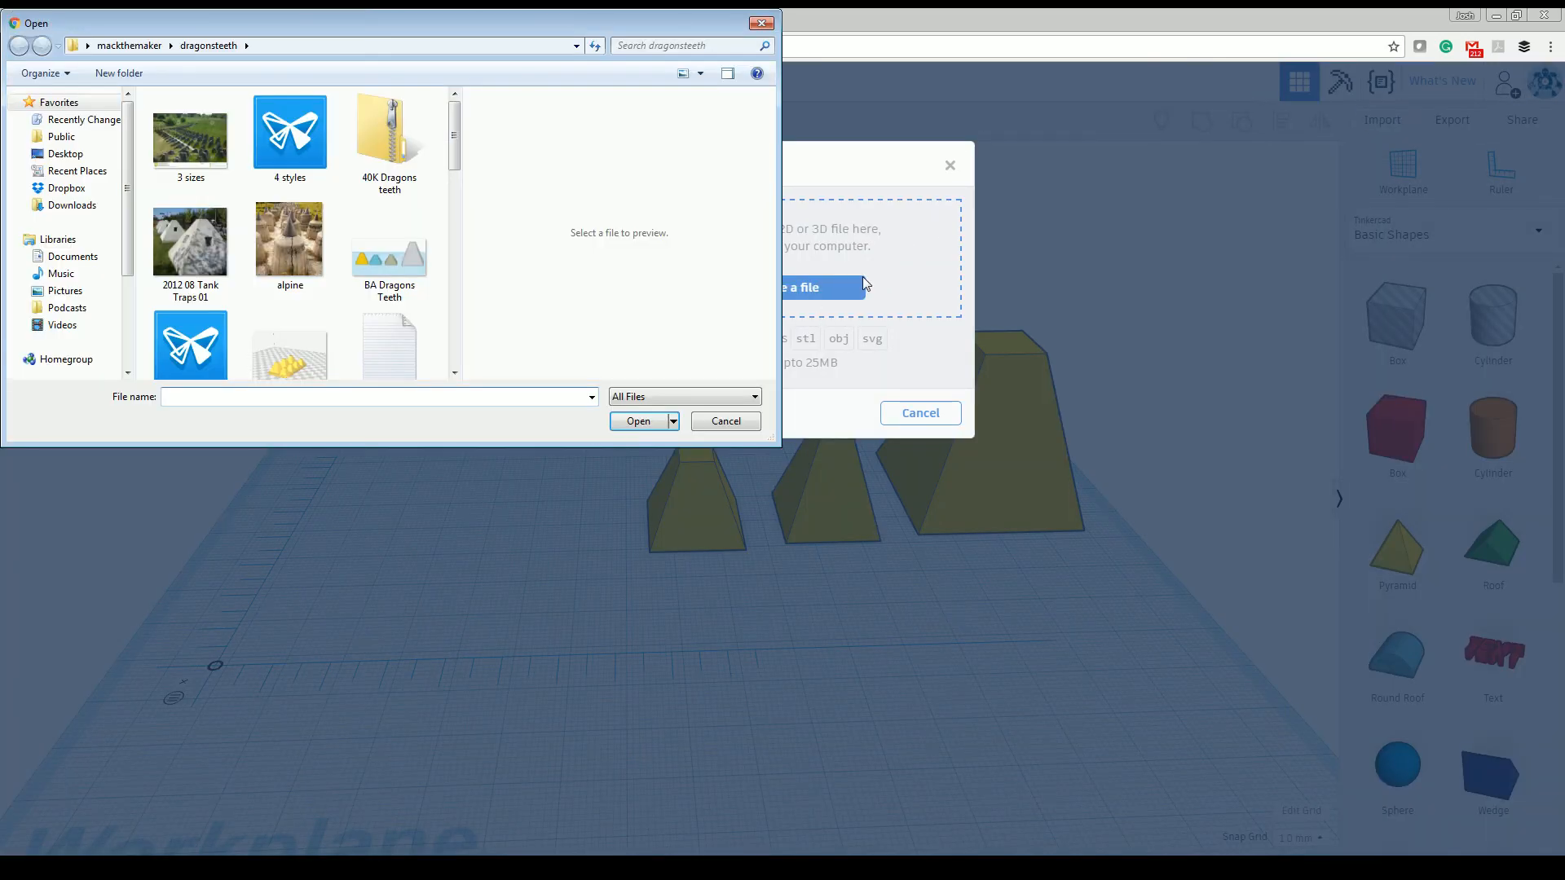
drag(458, 133, 438, 324)
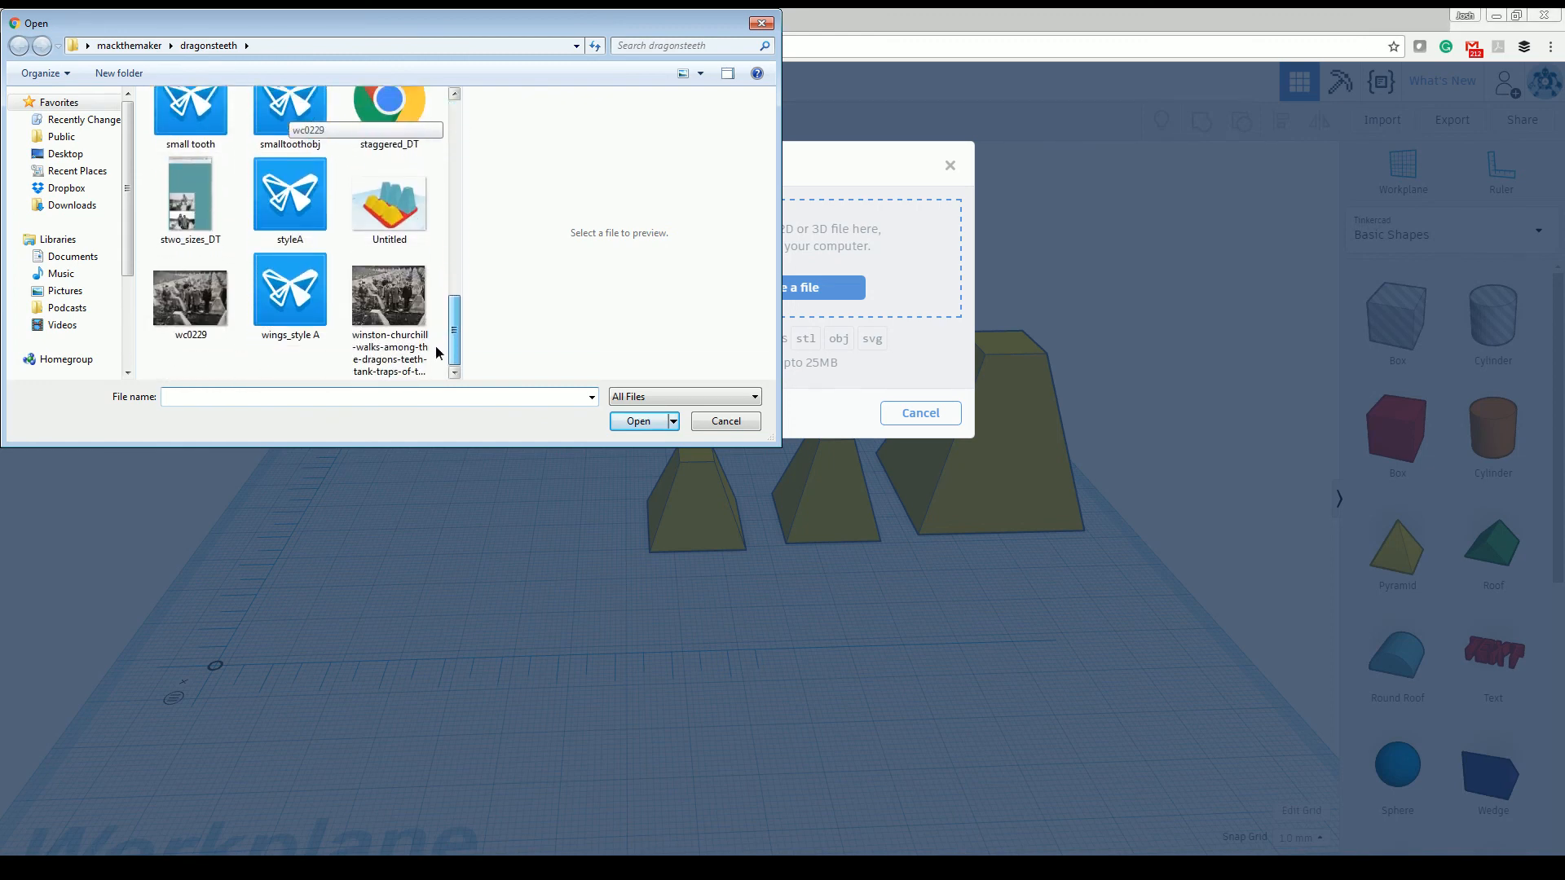
click(291, 301)
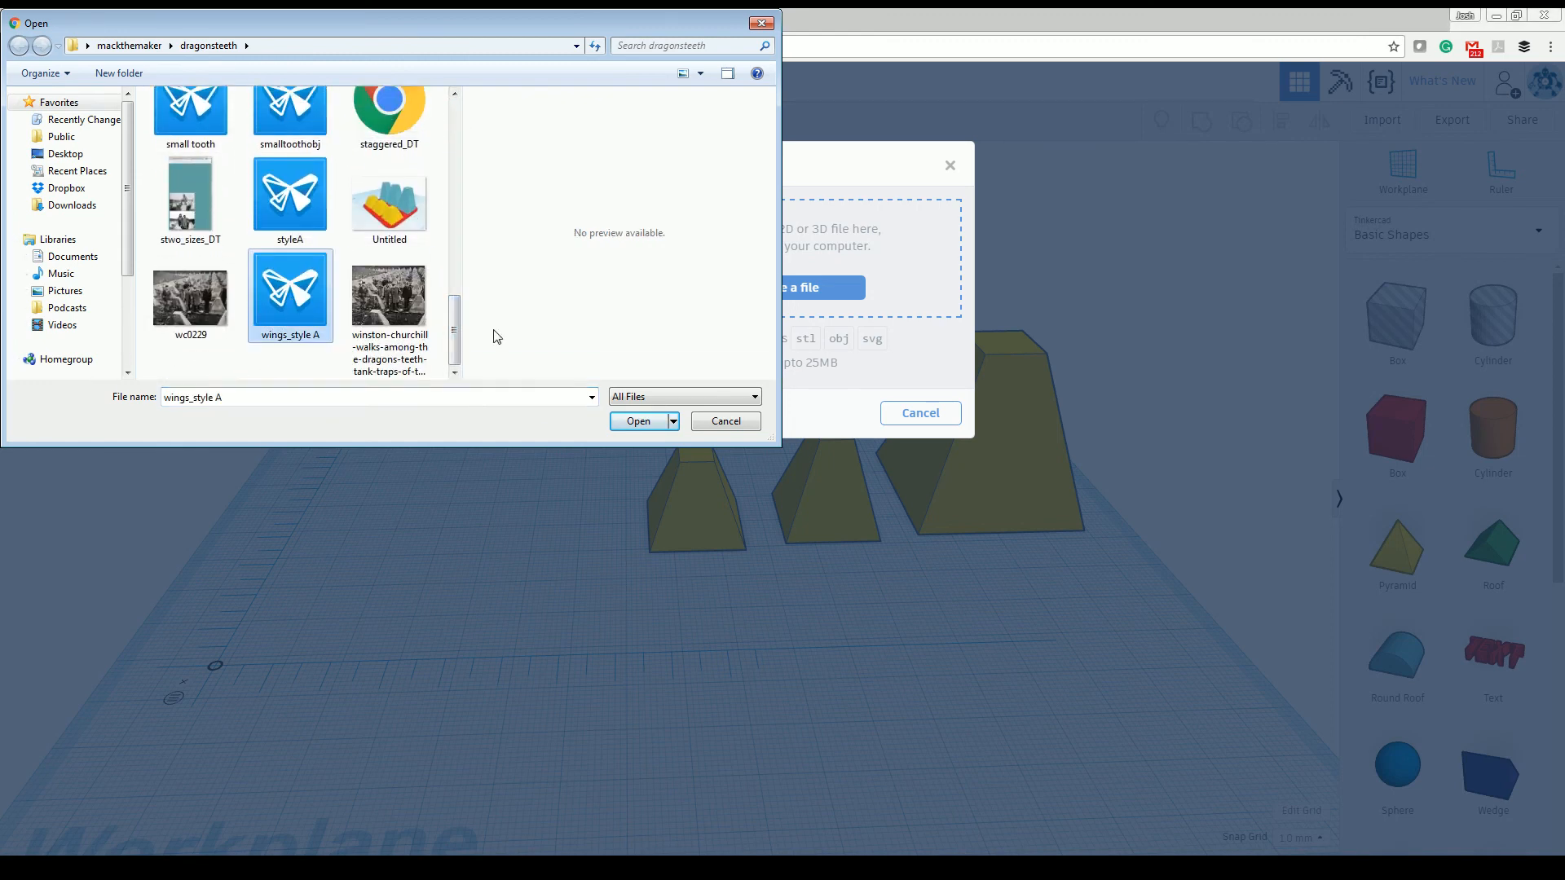
click(637, 421)
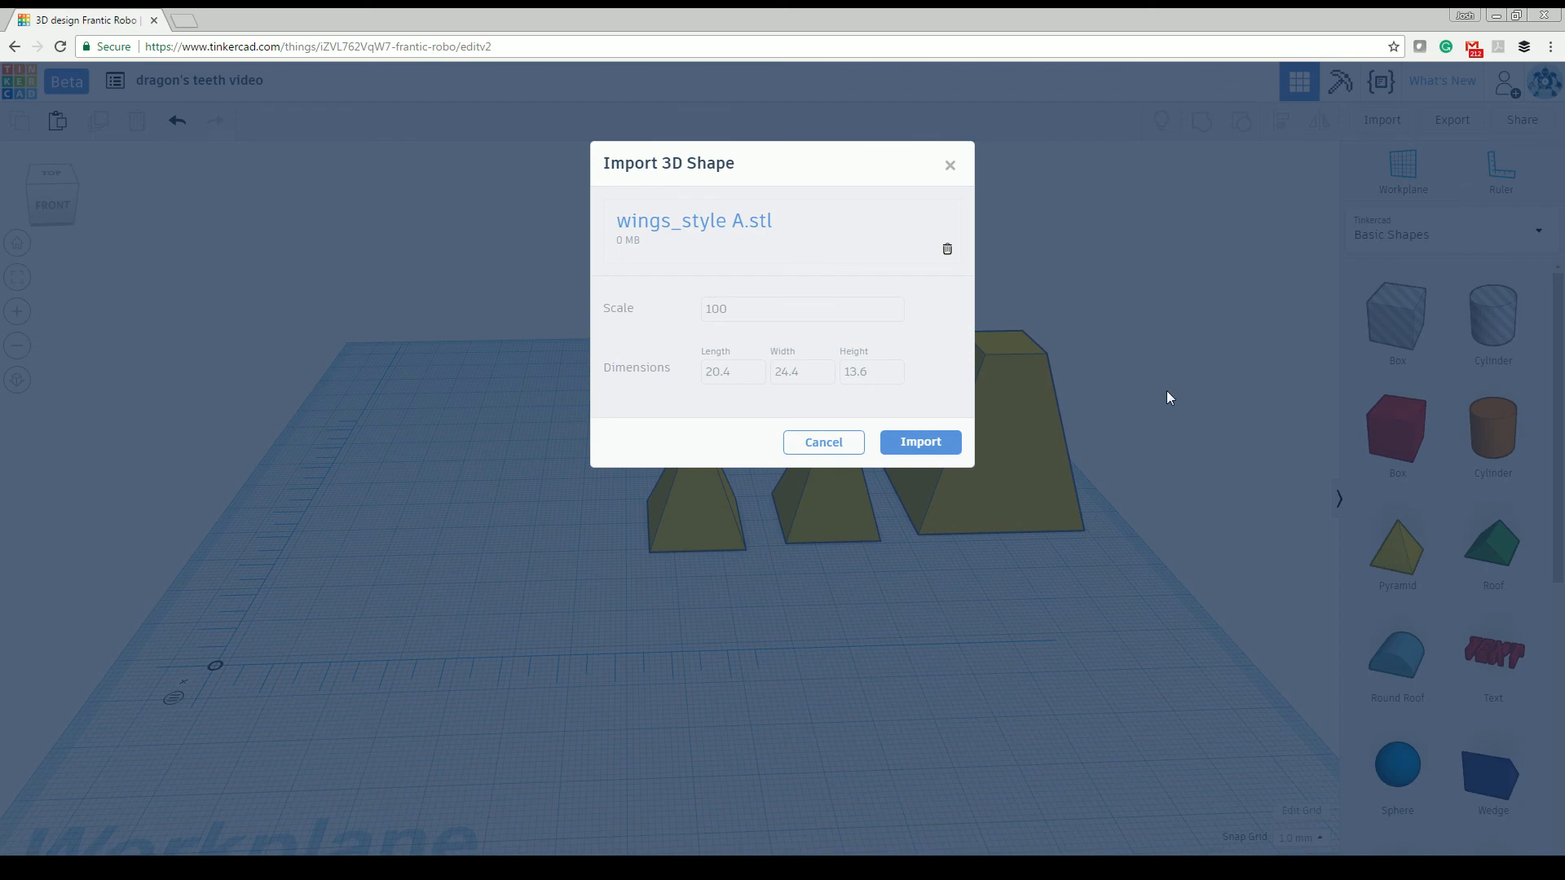
click(936, 451)
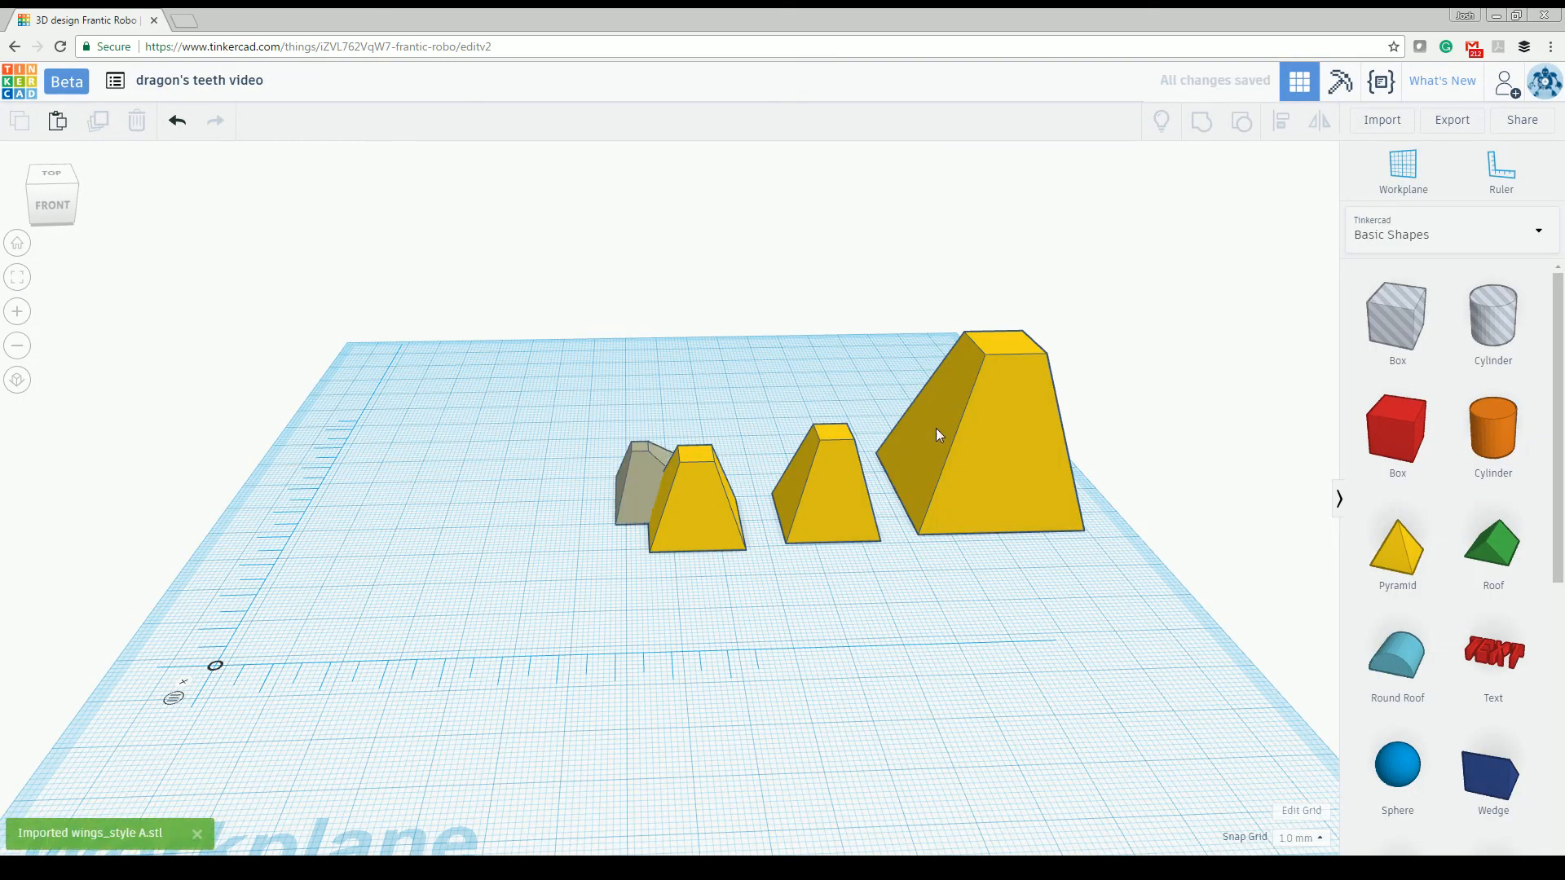
- Move the imported Style A shape out from behind the smallest tooth to stand beside it at the end of the row
right_drag(847, 385, 654, 483)
drag(653, 482, 529, 544)
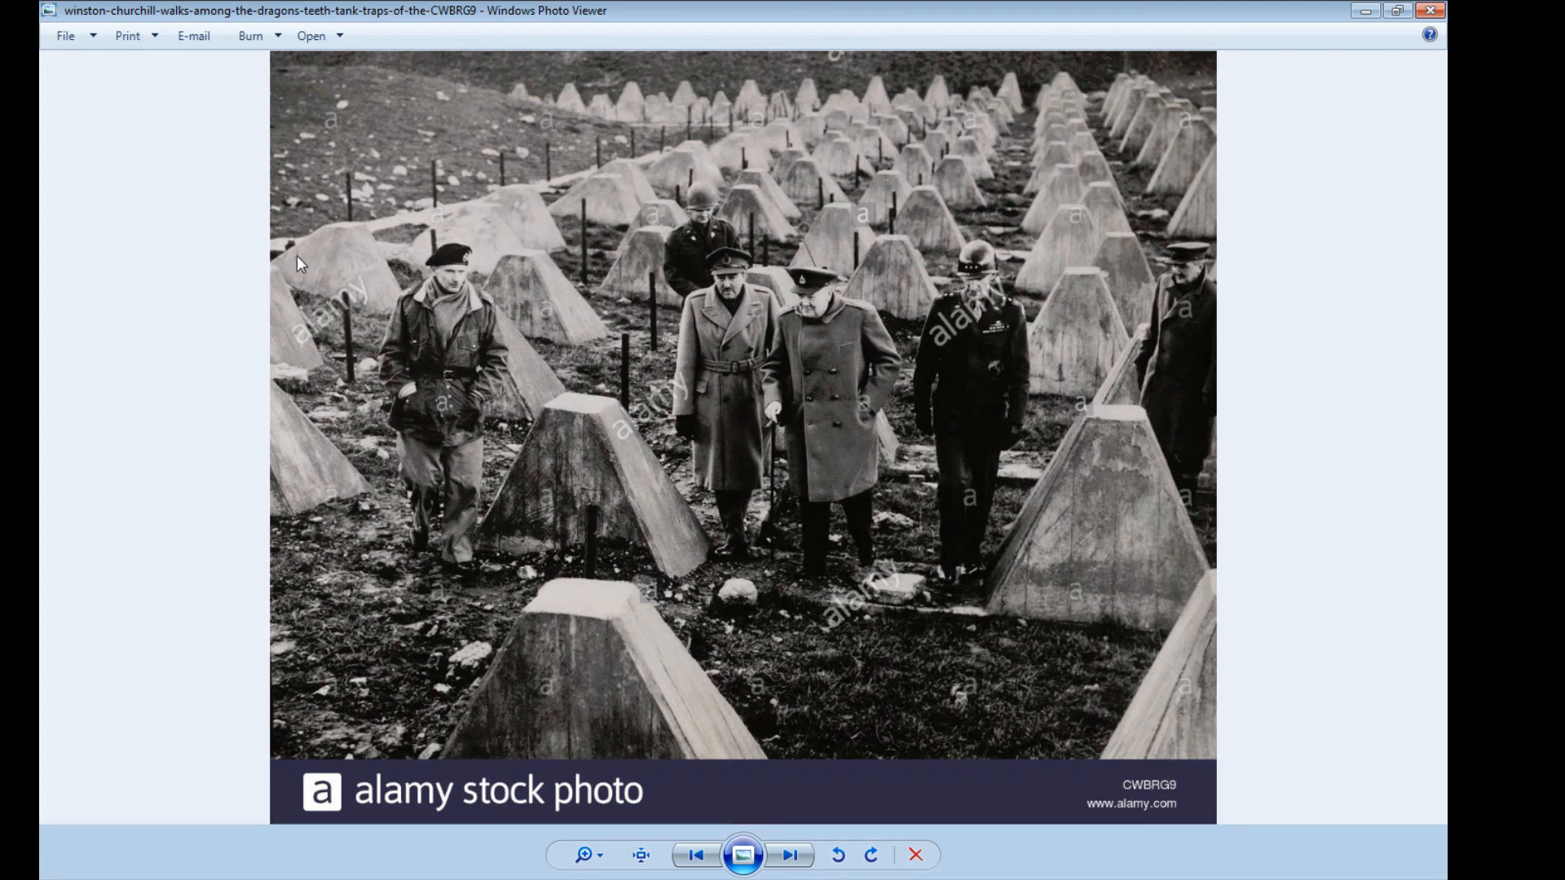
right_click(649, 424)
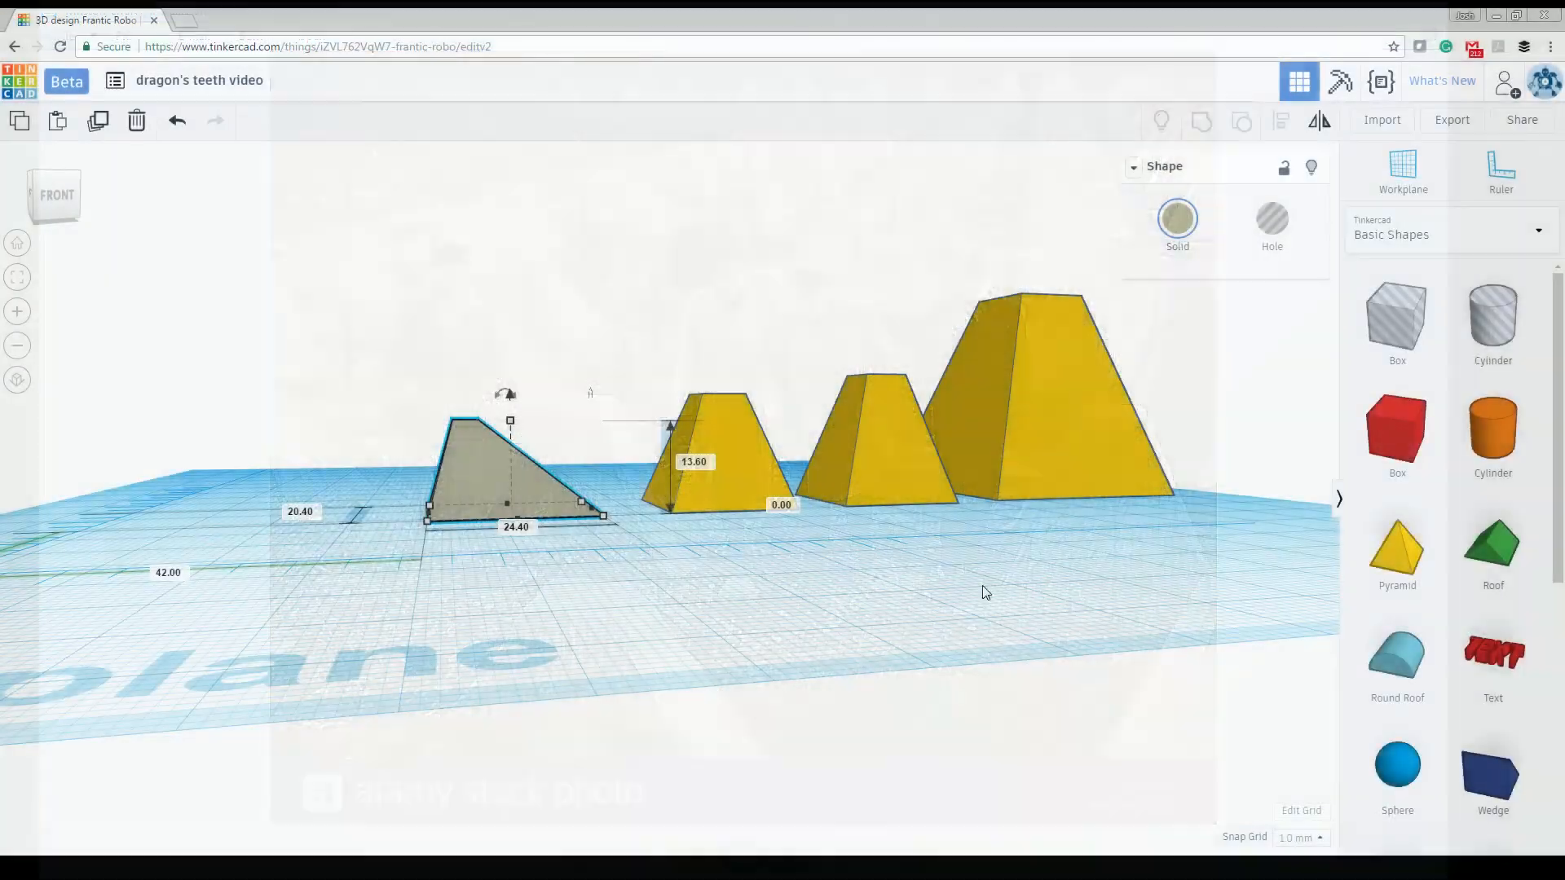
- Select the tallest tooth and compare the sizes and profiles of all four barrier shapes from several angles
right_drag(982, 585, 1090, 549)
click(1038, 393)
right_drag(1038, 393, 919, 434)
right_drag(731, 317, 899, 603)
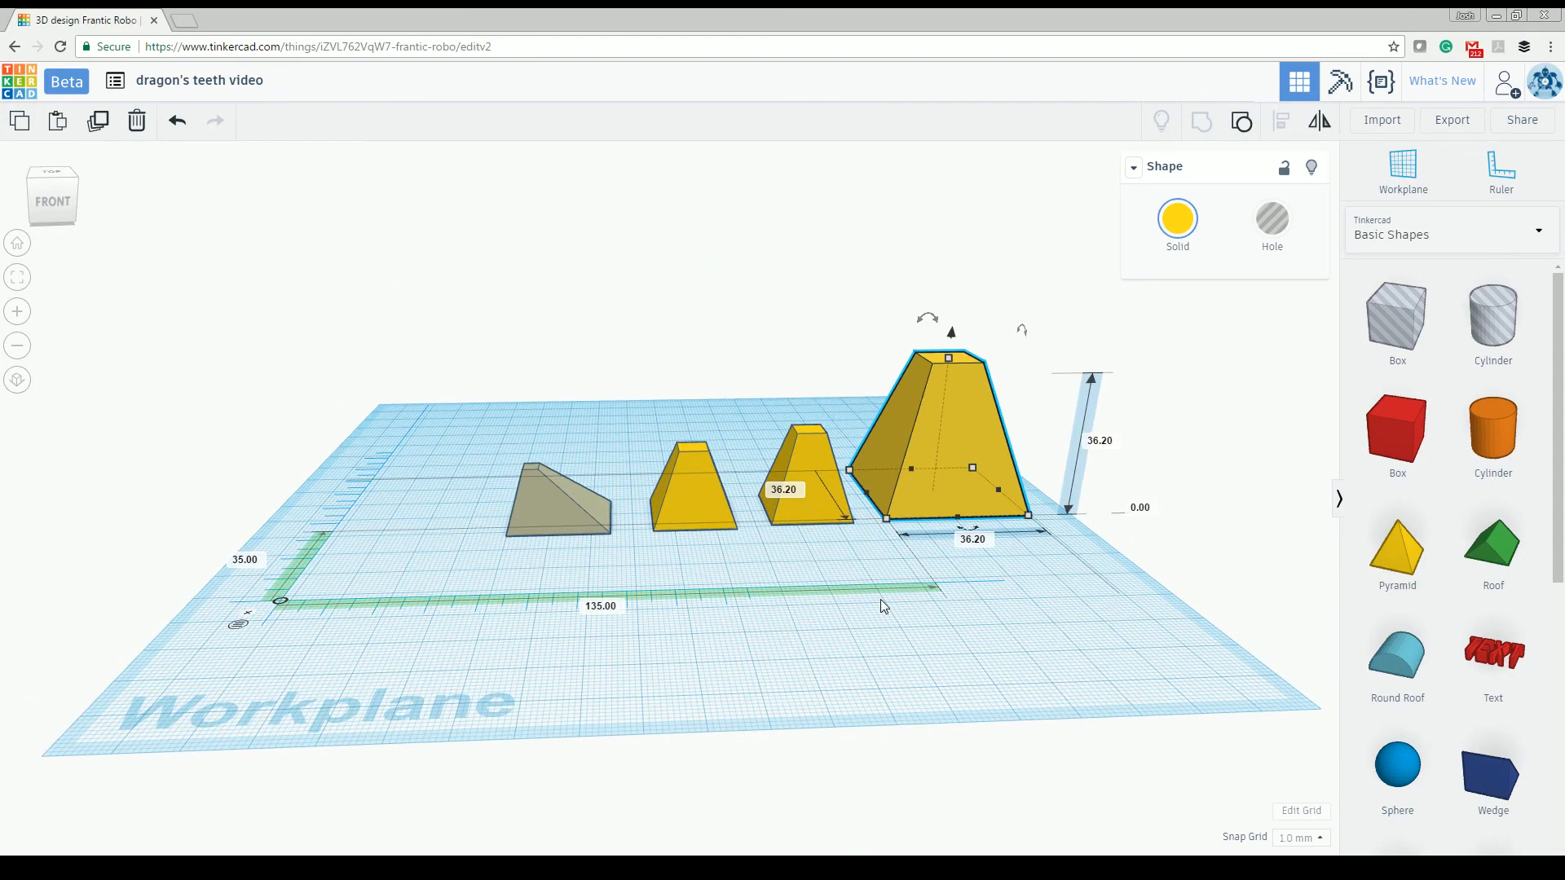
right_drag(834, 632, 835, 727)
right_drag(835, 723, 1138, 556)
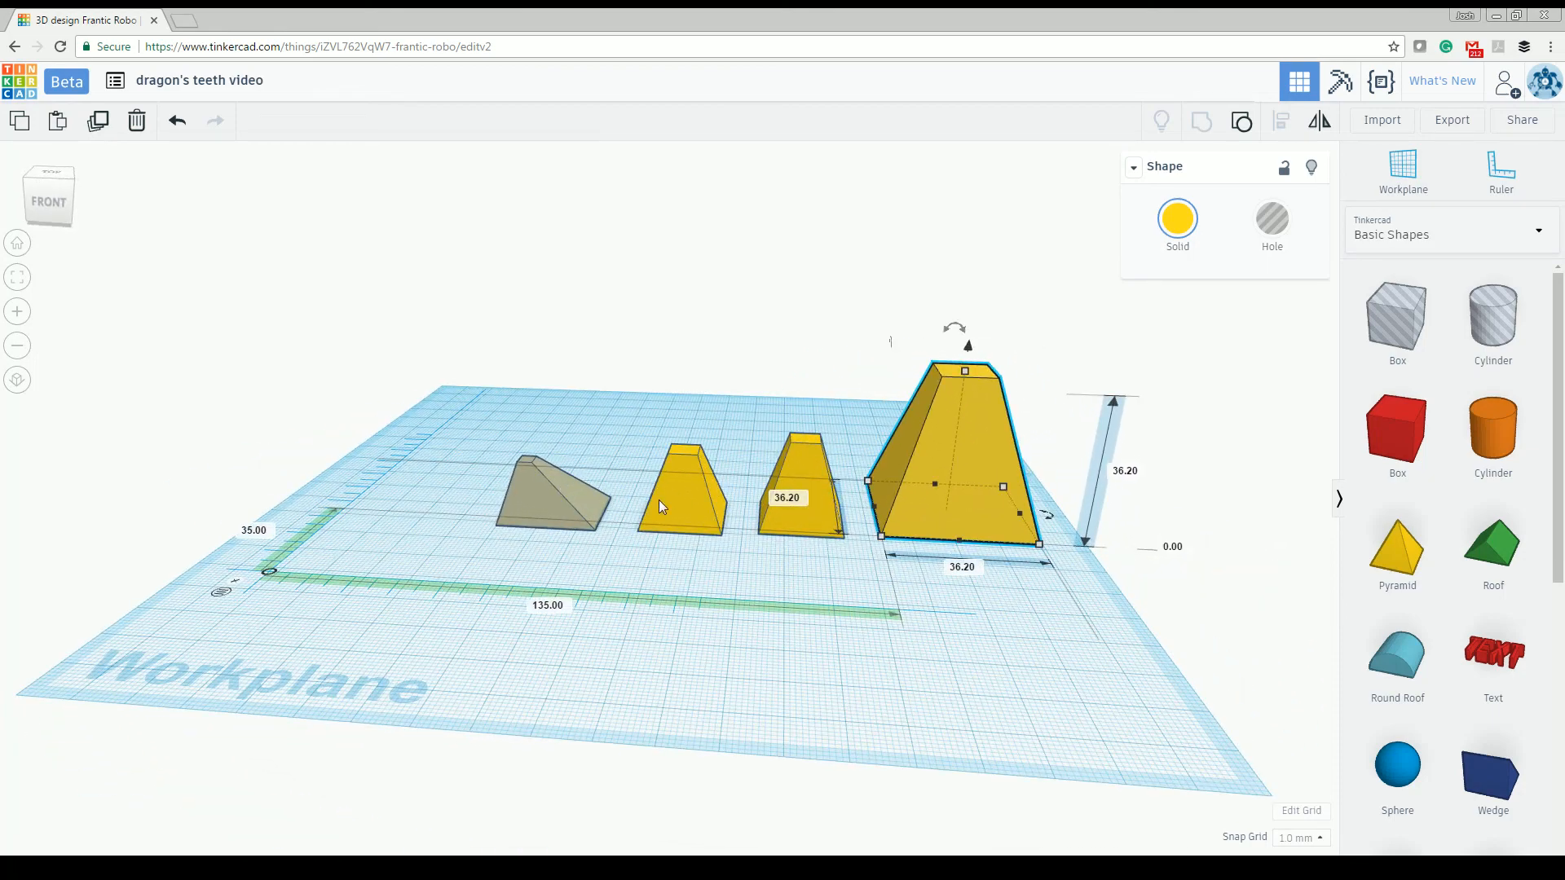
right_drag(883, 611, 826, 479)
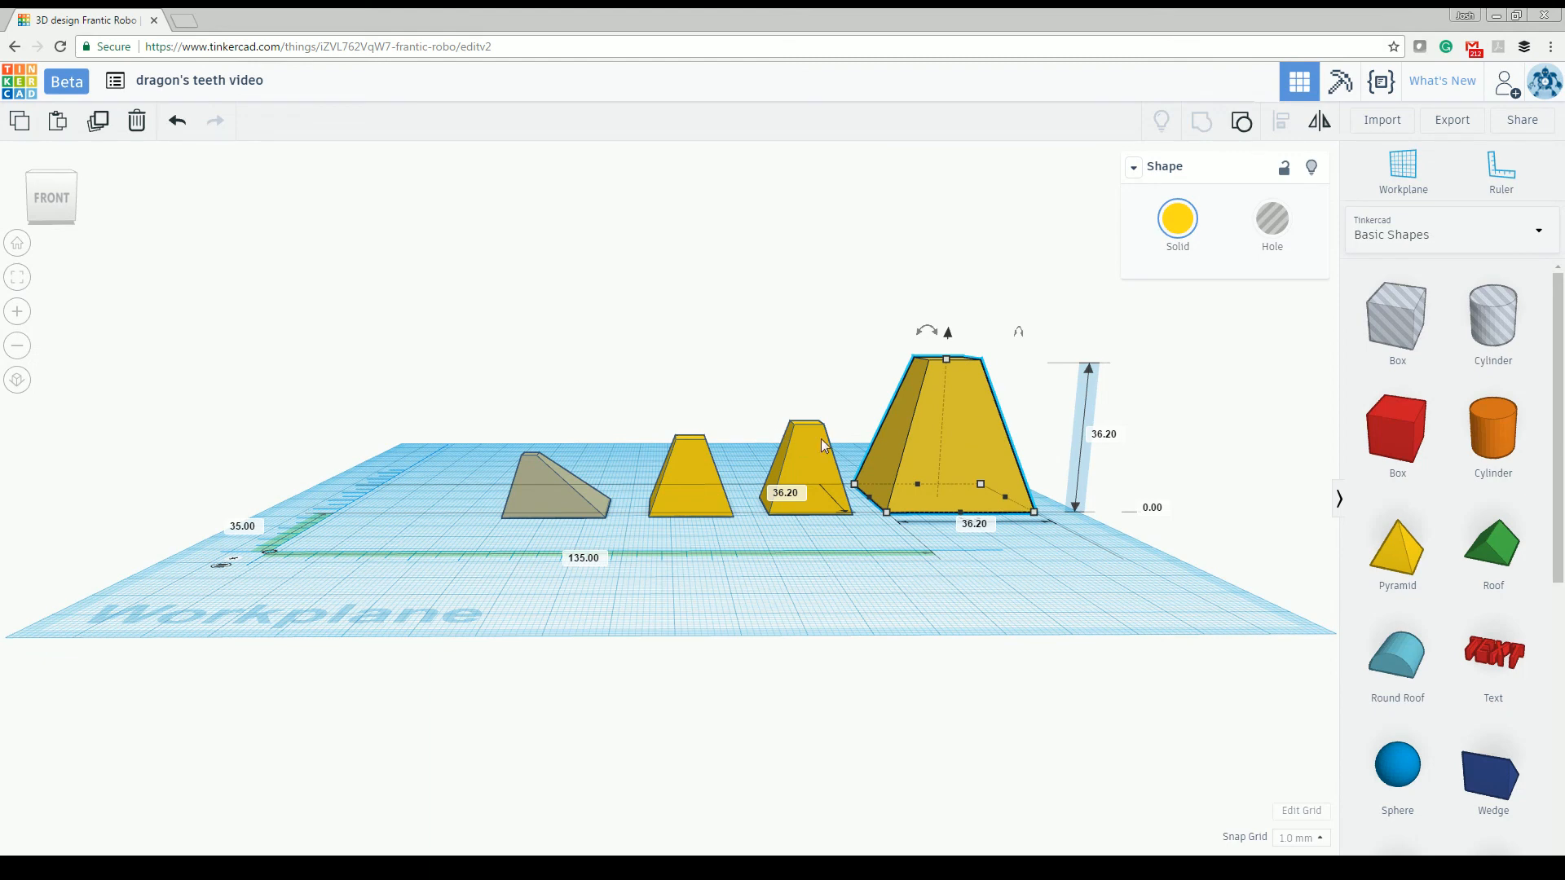